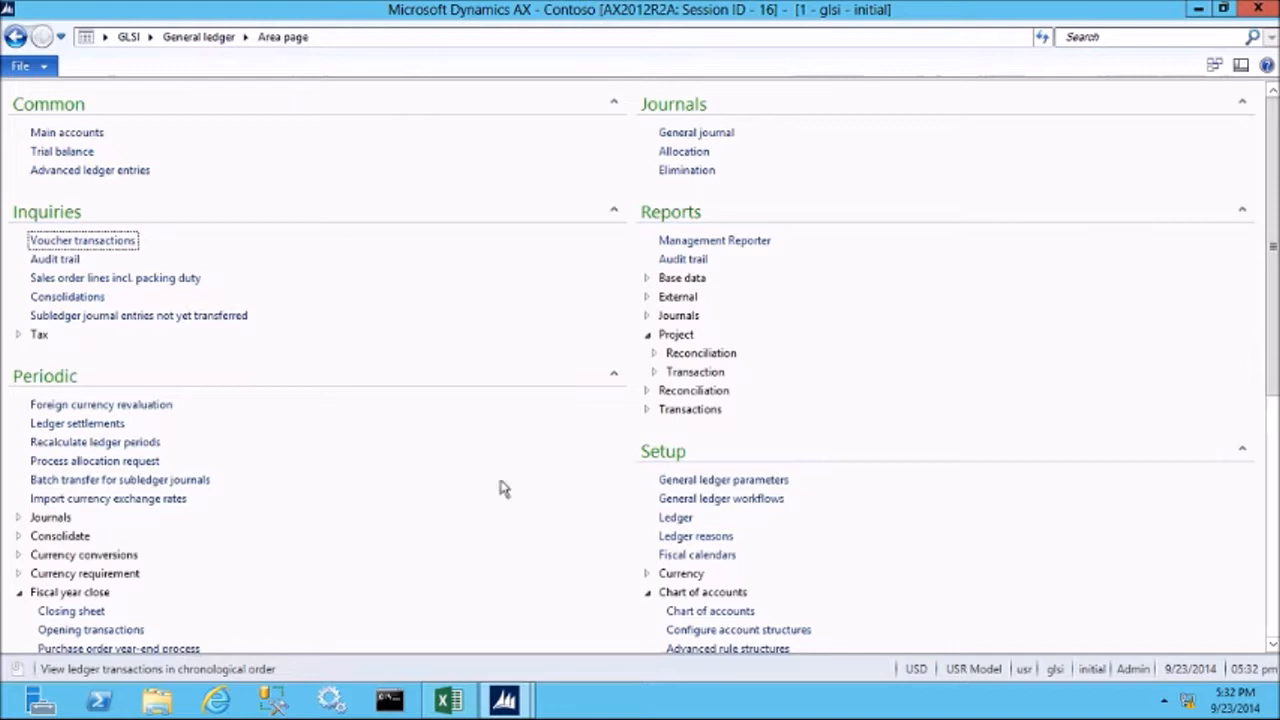
Open the Financial dimensions setup and add a new dimension that uses values from Cost centers.
scroll(560, 460, down, 5)
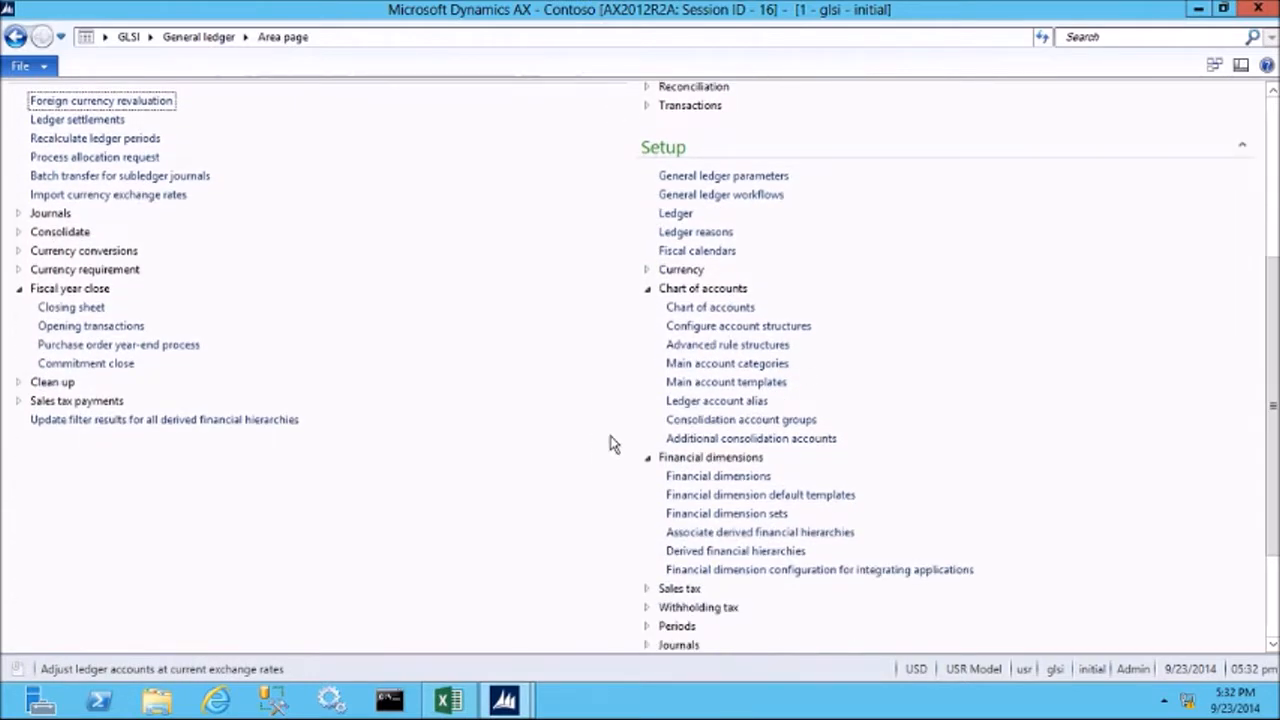
click(686, 475)
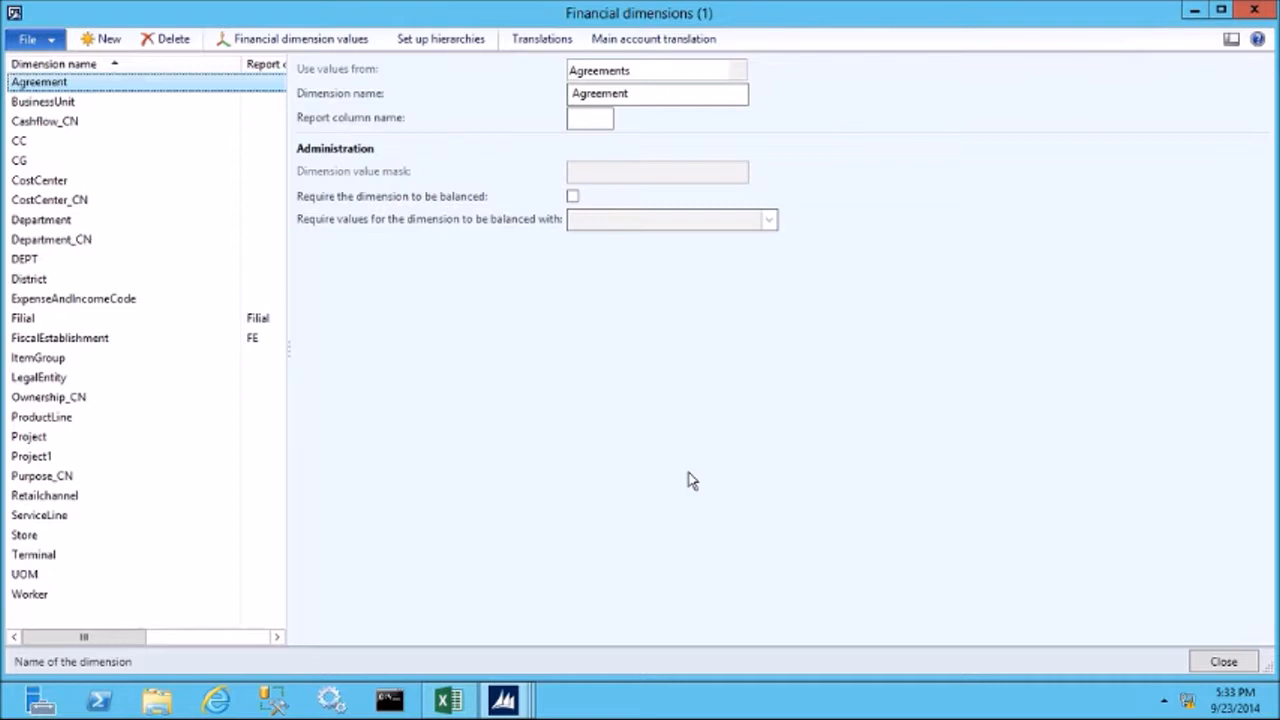
click(103, 40)
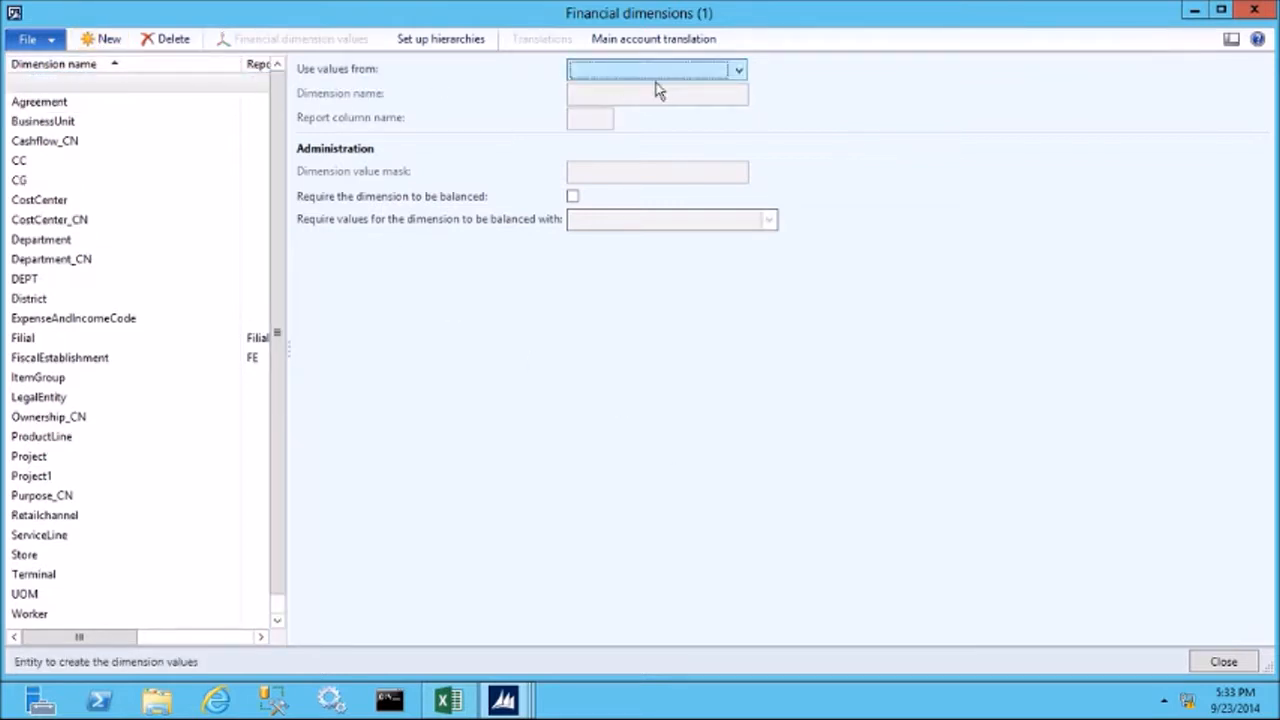
click(741, 72)
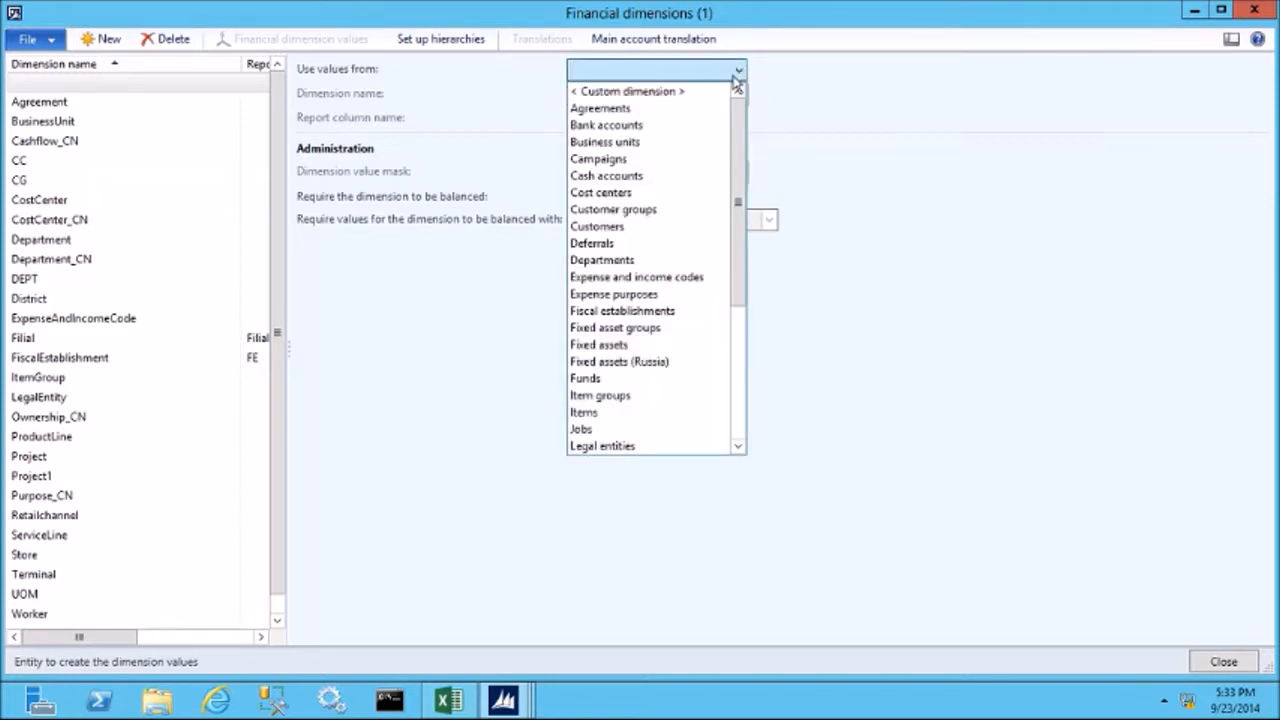
click(603, 193)
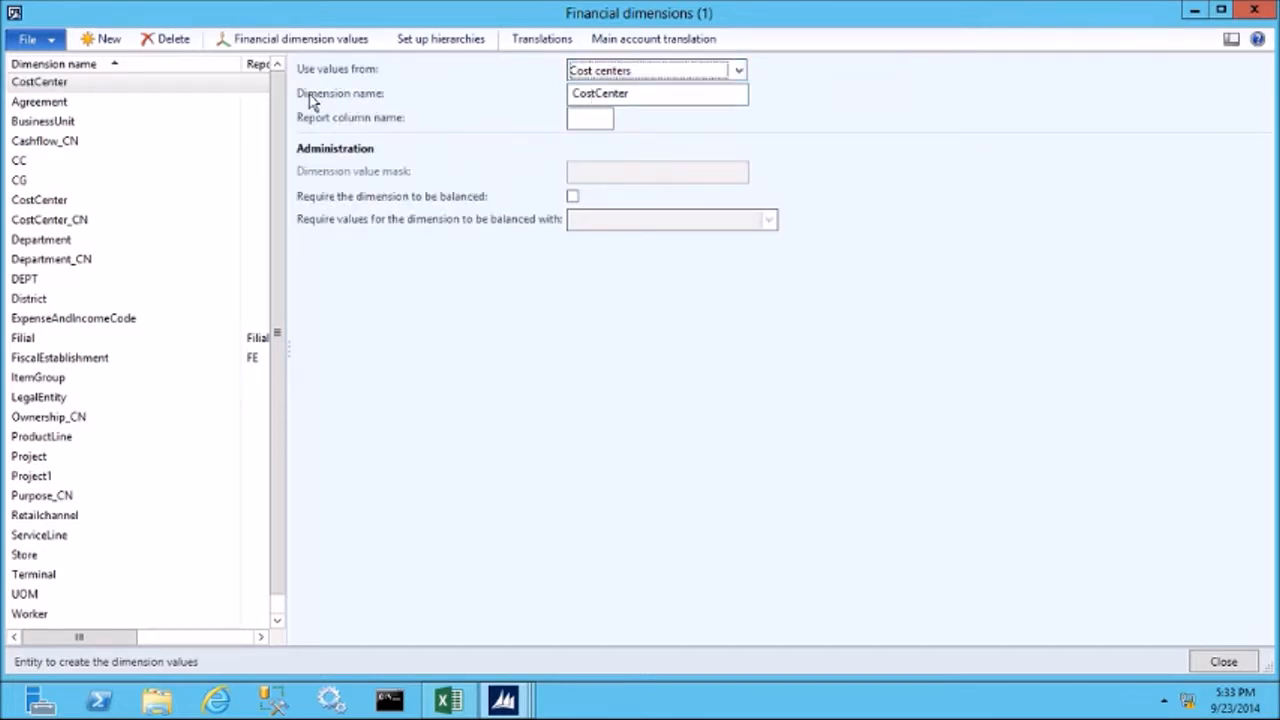
Name the new dimension CostCenter_US with report column name CC, and review its financial dimension values.
click(638, 93)
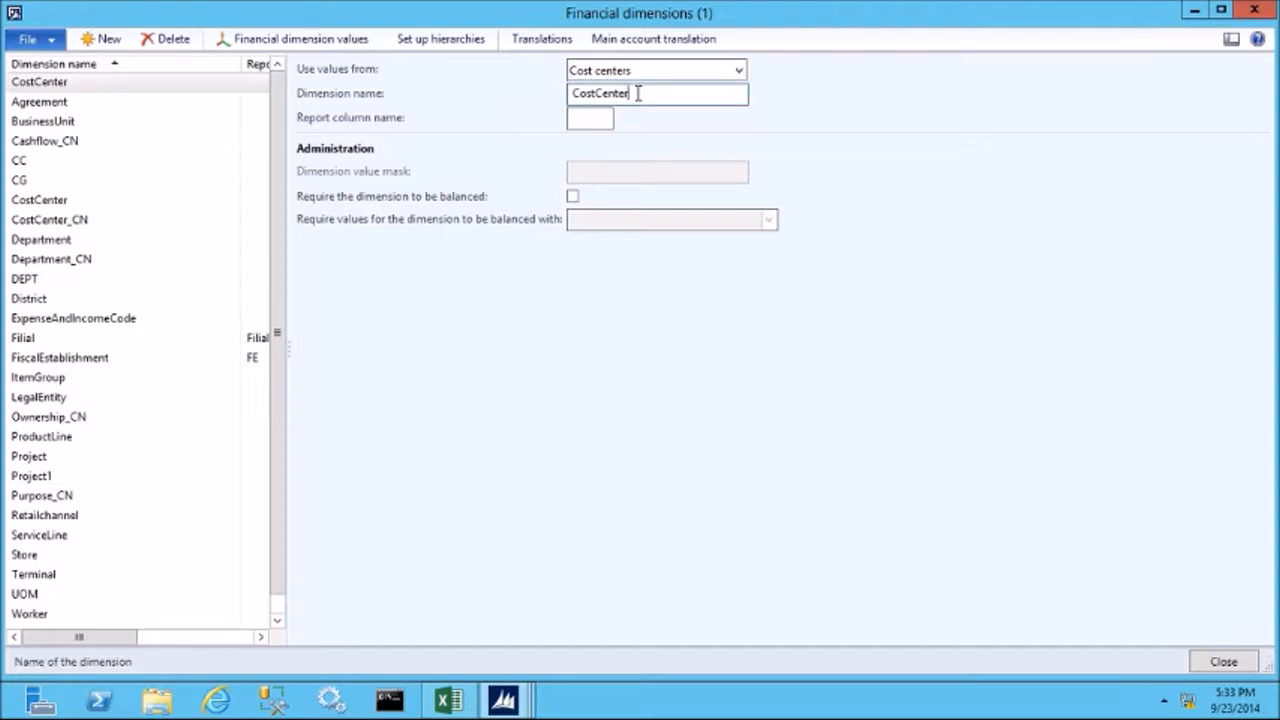
text(_US)
click(580, 121)
text(CC)
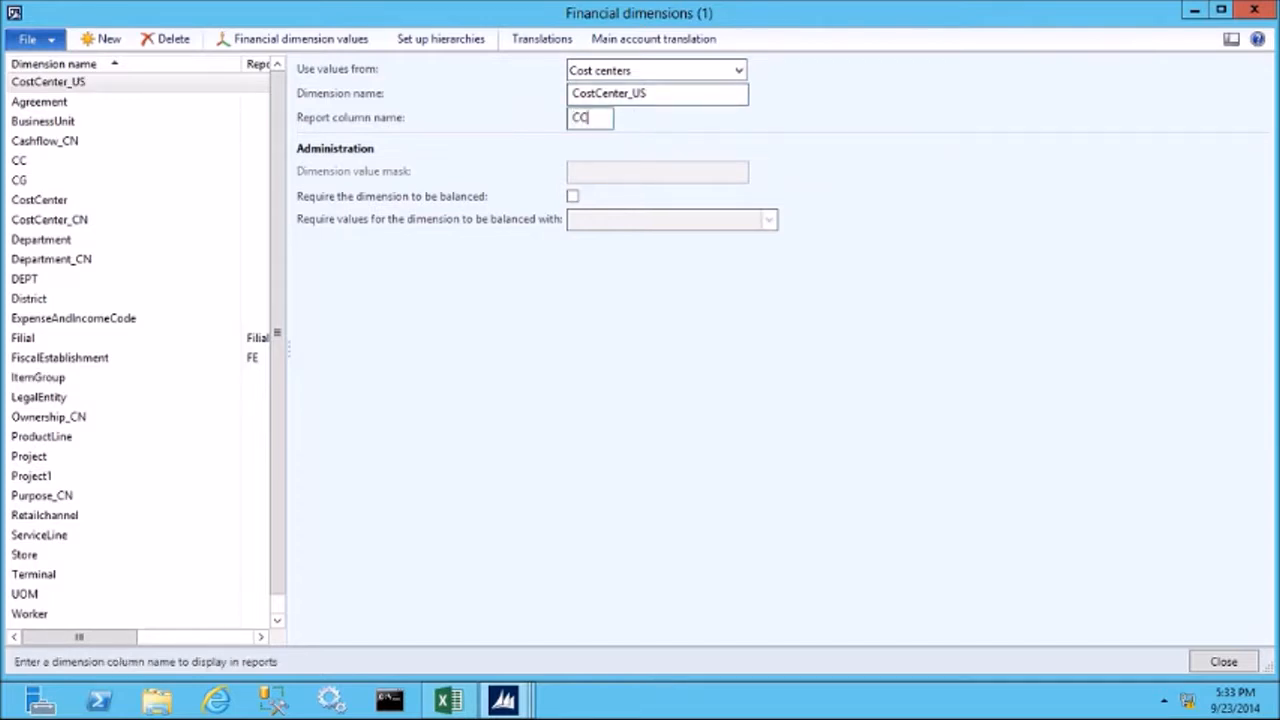
key(Tab)
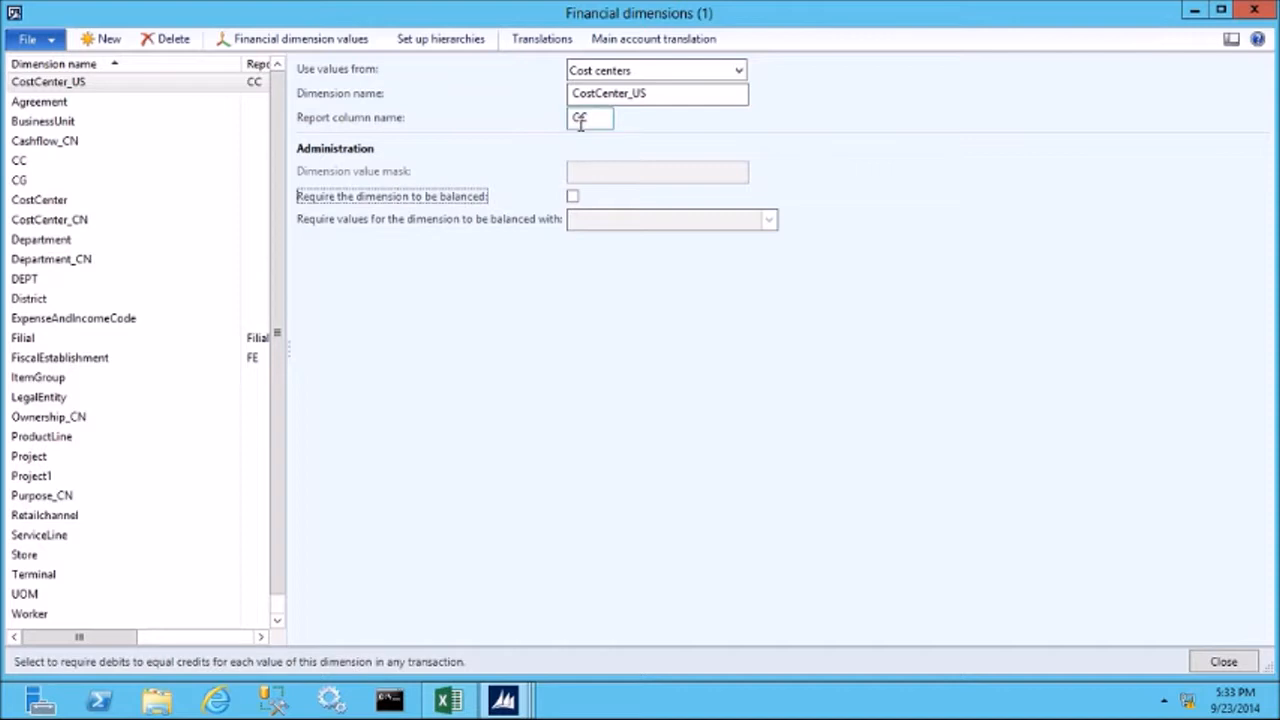
click(262, 45)
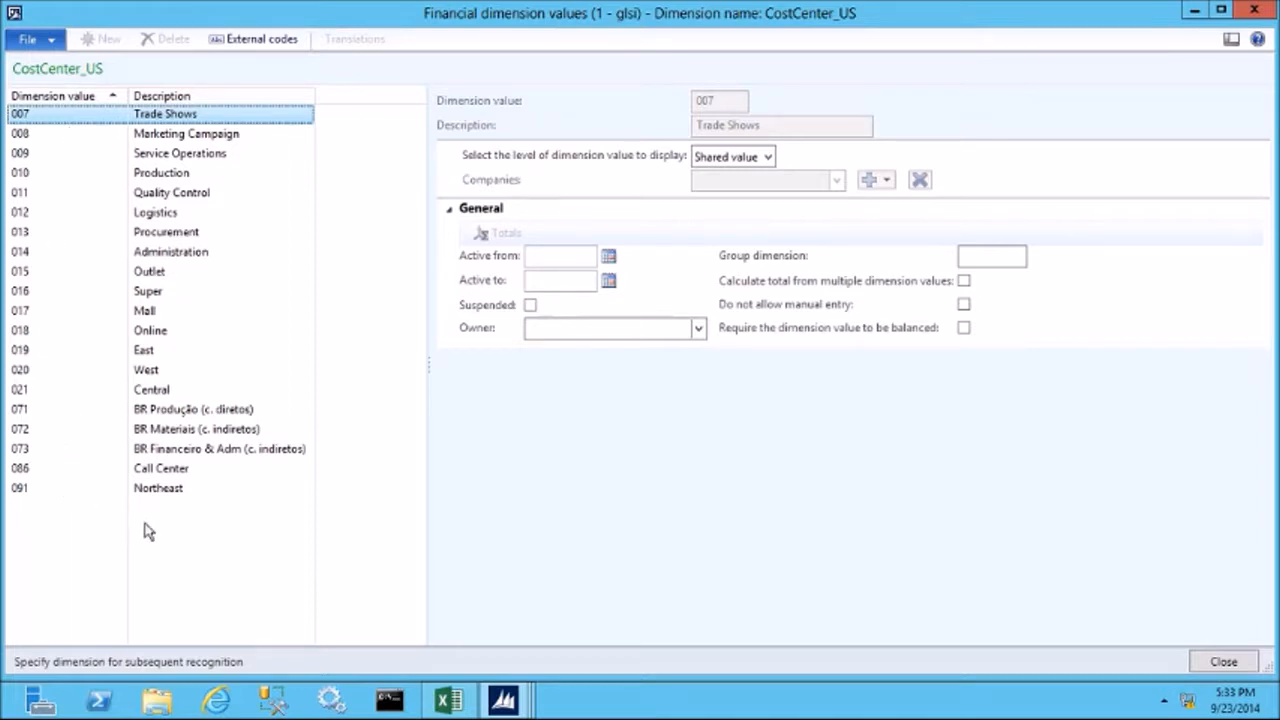
click(1224, 662)
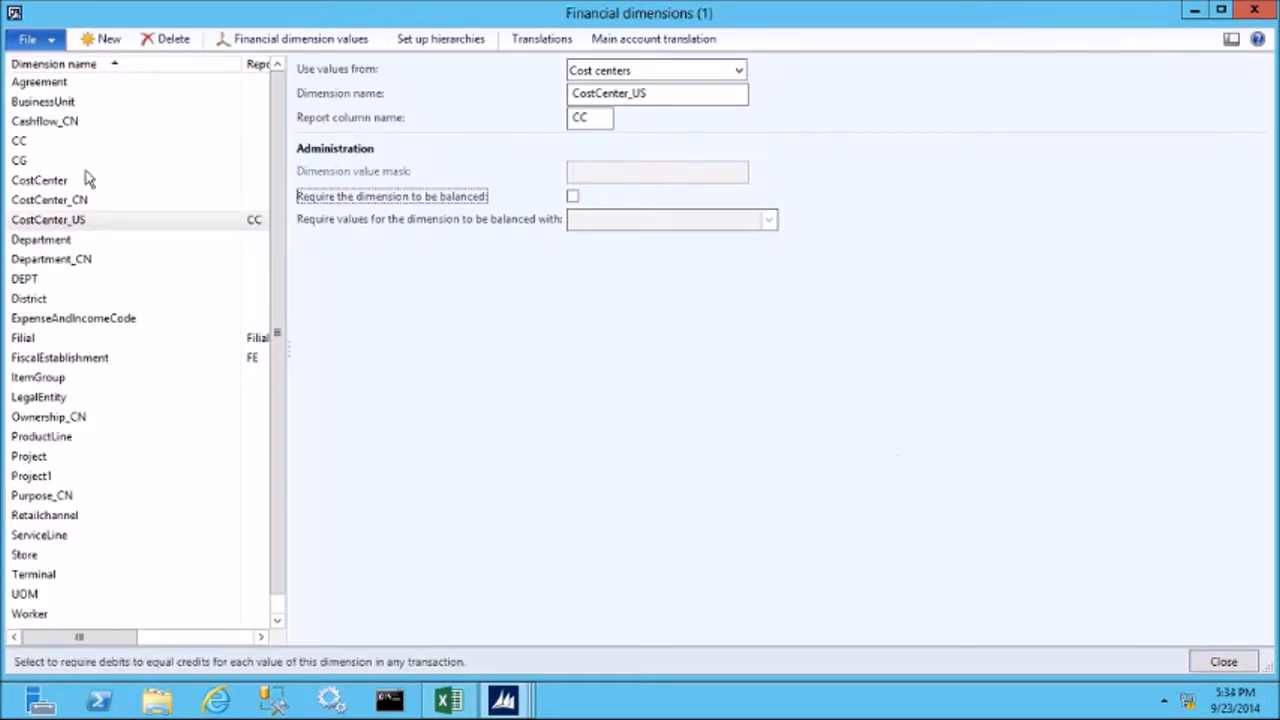
Create another financial dimension using values from Departments, named Department_US with report column name DEP.
click(107, 42)
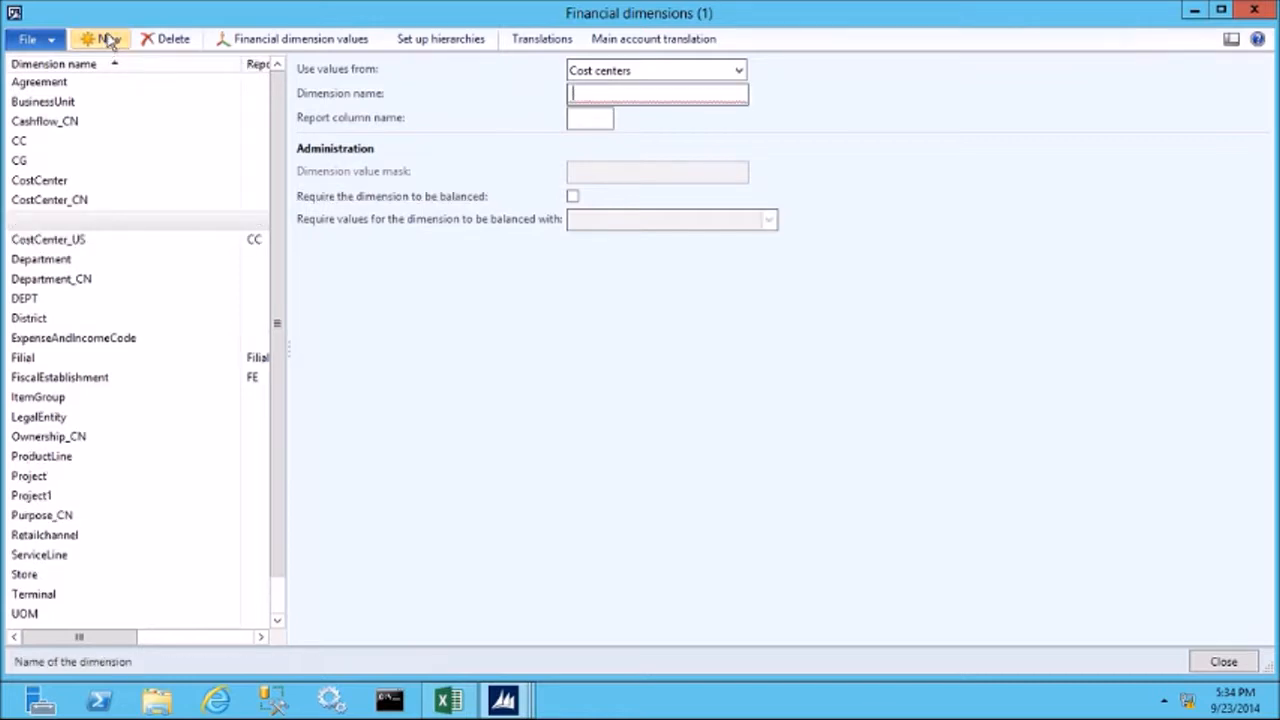
click(737, 72)
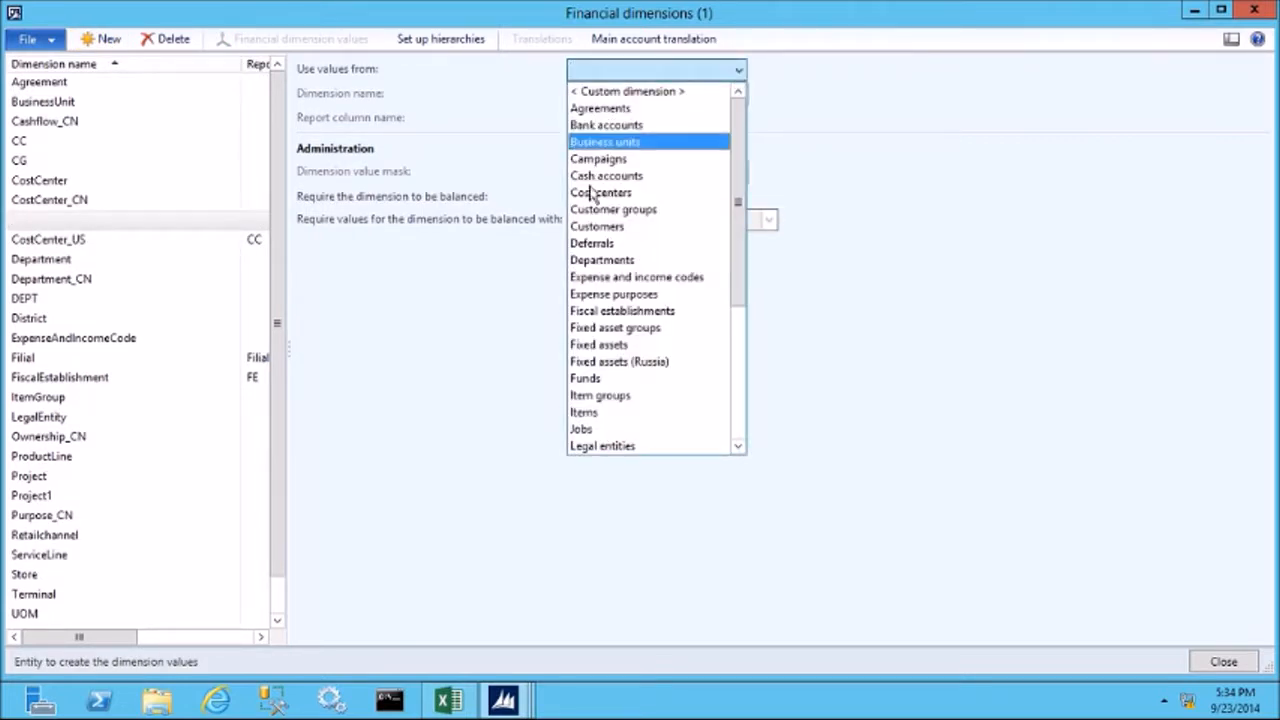
click(588, 262)
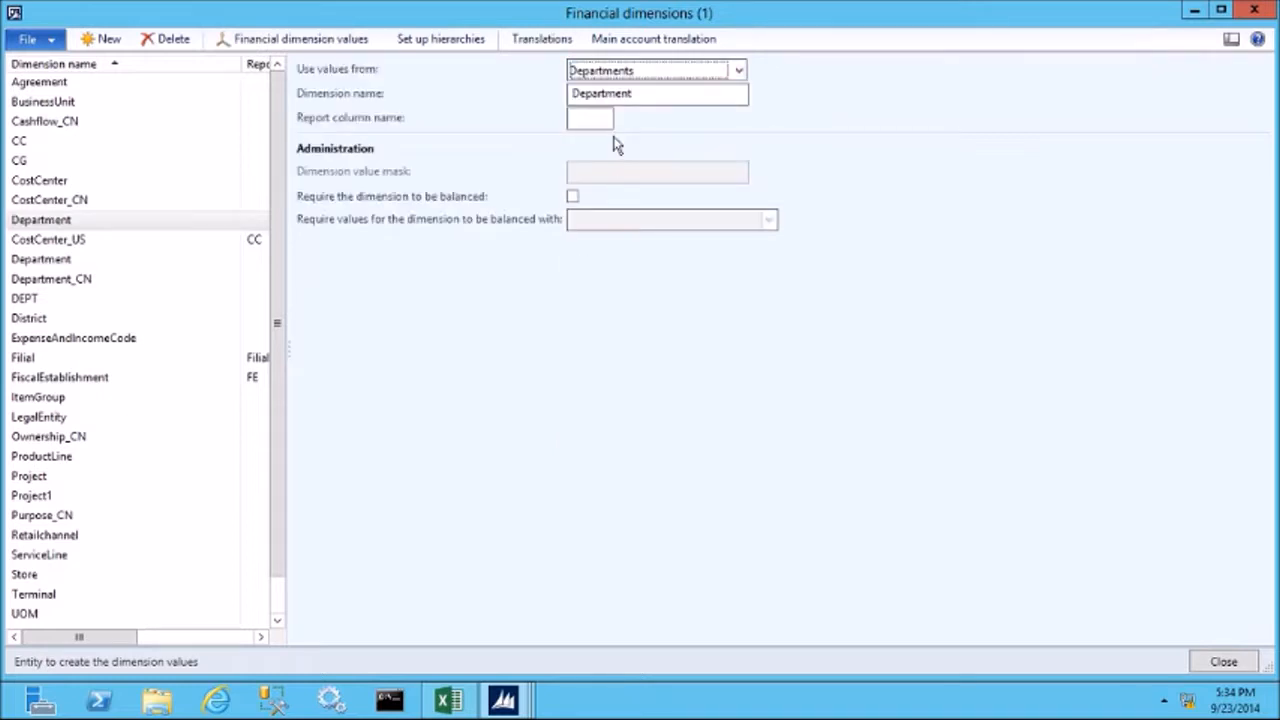
click(658, 97)
text(_)
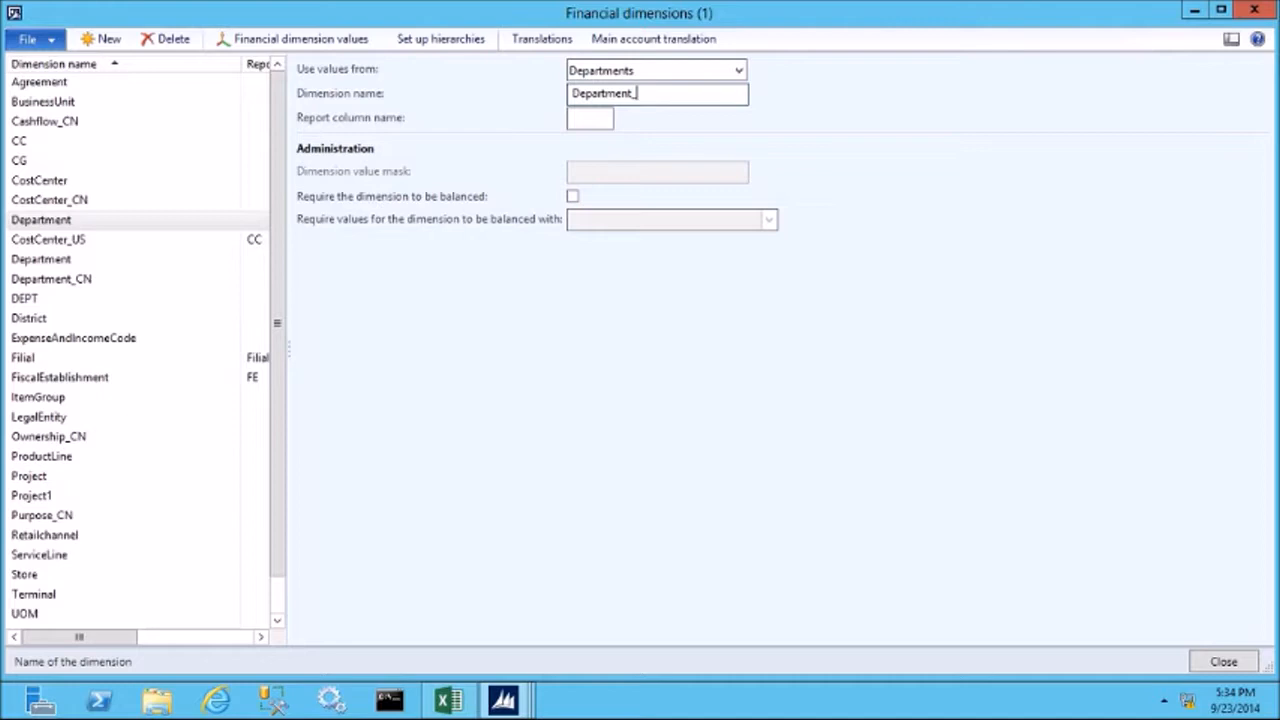
text(US)
key(Tab)
text(DEP)
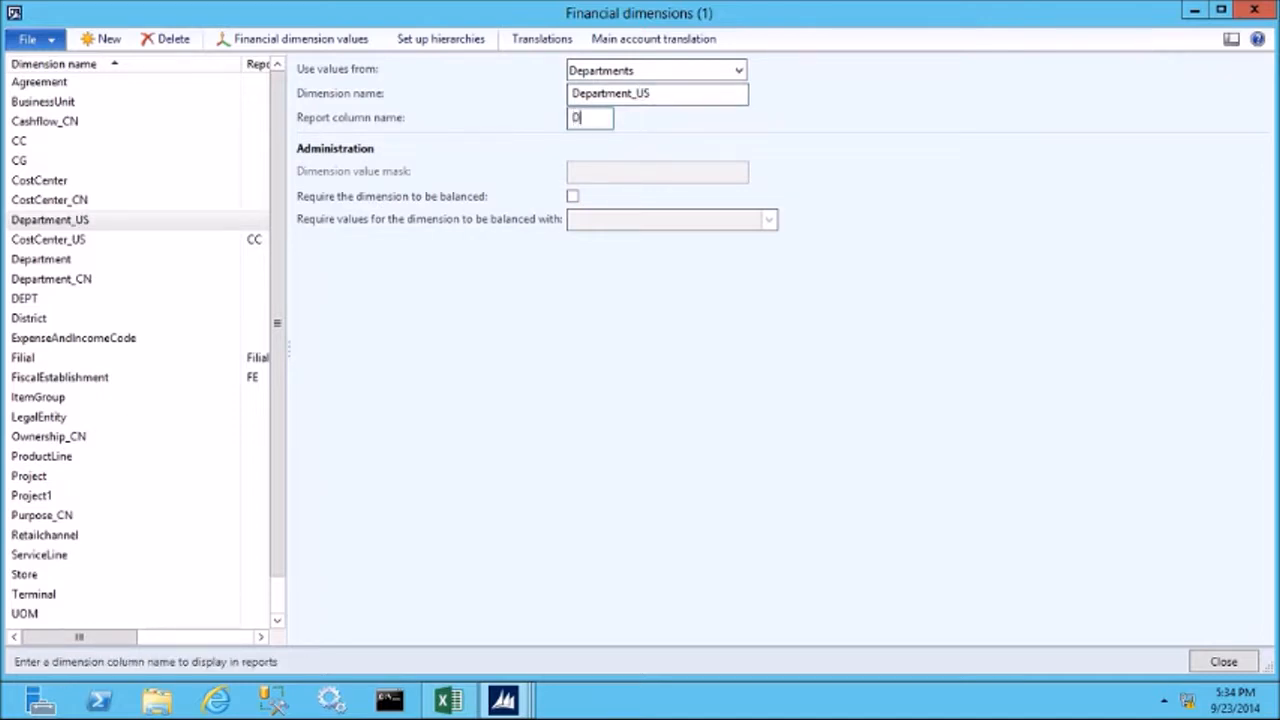
key(Tab)
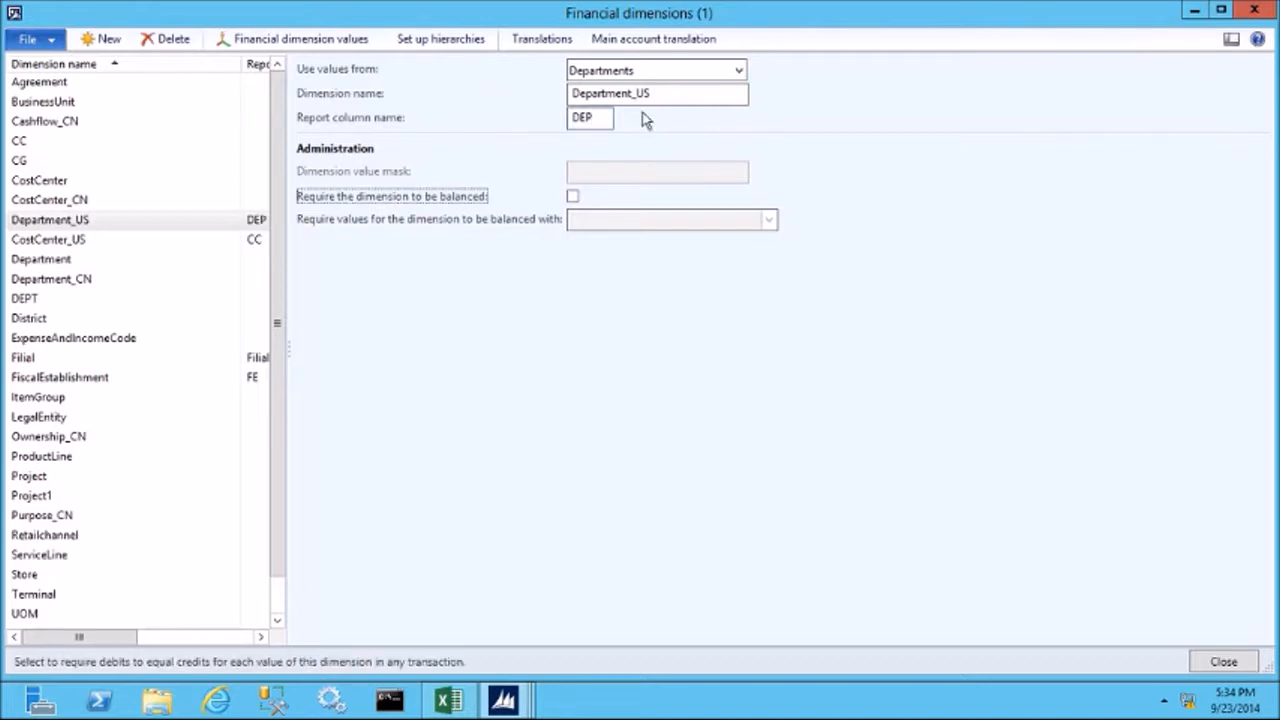
Review the financial dimension values of Department_US, and return to the General ledger area page.
click(301, 44)
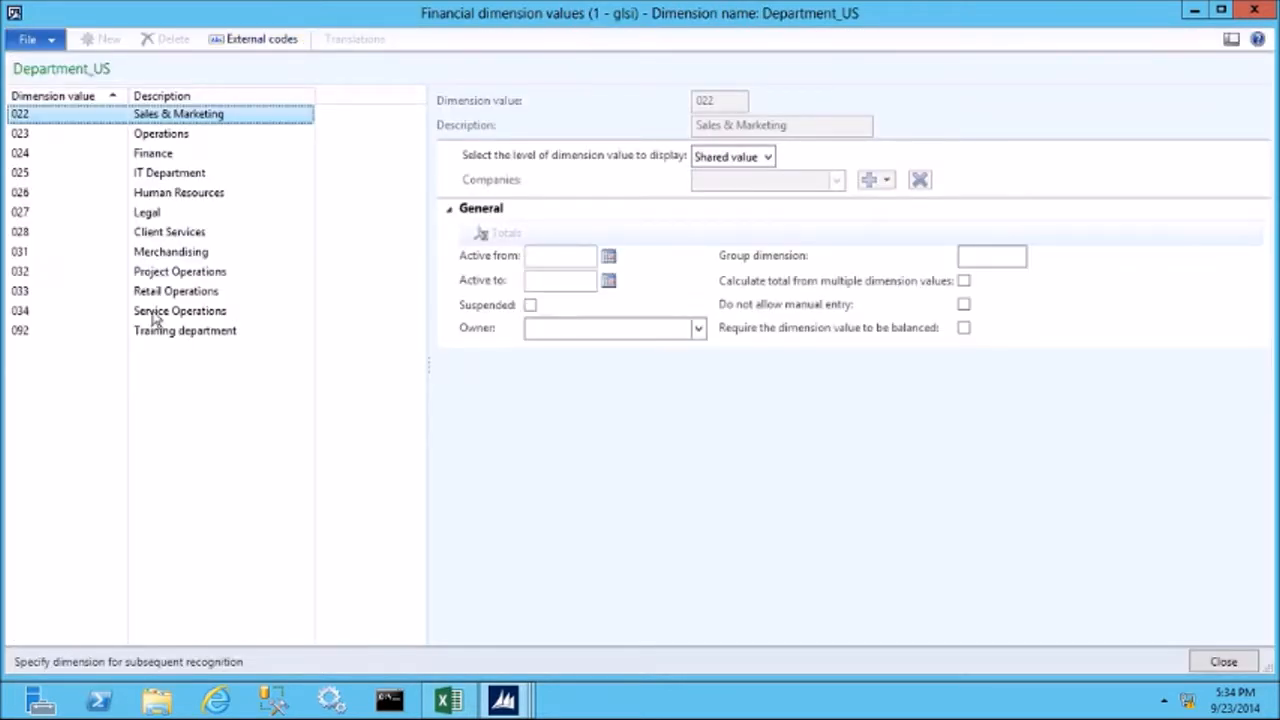
click(1241, 672)
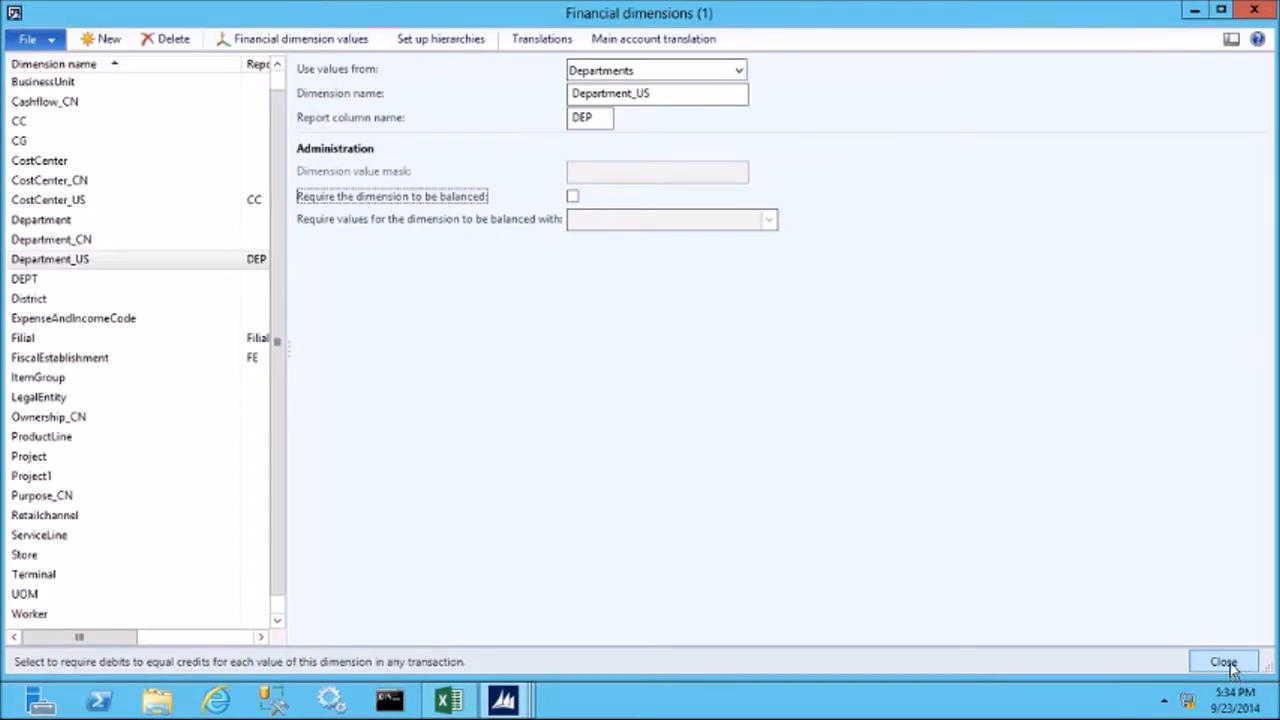
click(1232, 667)
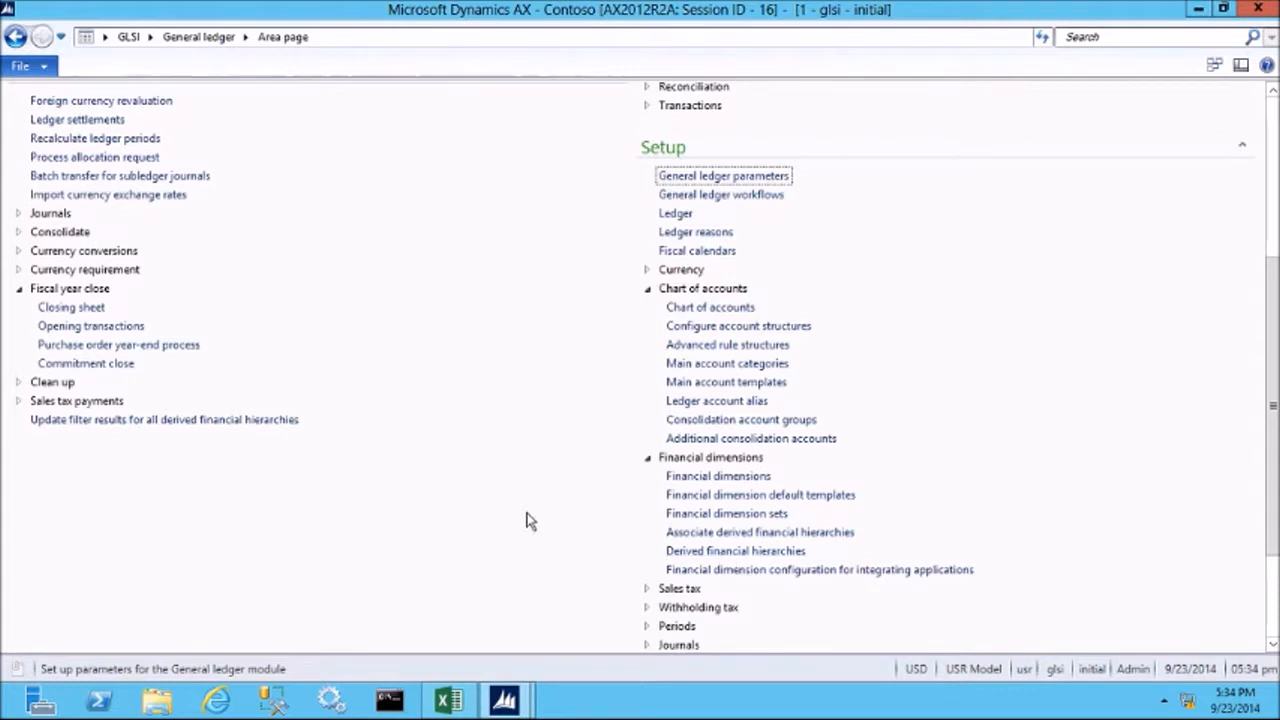
Create a new cost center named Corporate in the Organization setup, and close the form.
scroll(525, 521, down, 3)
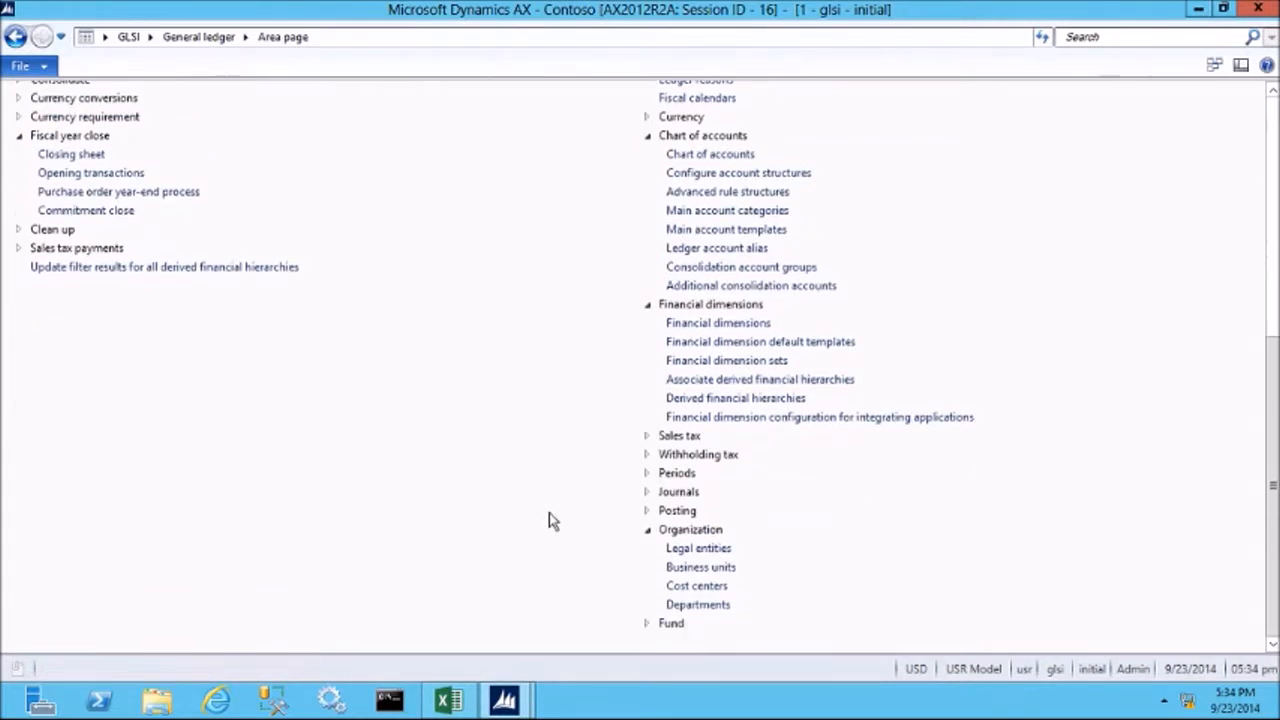
click(703, 588)
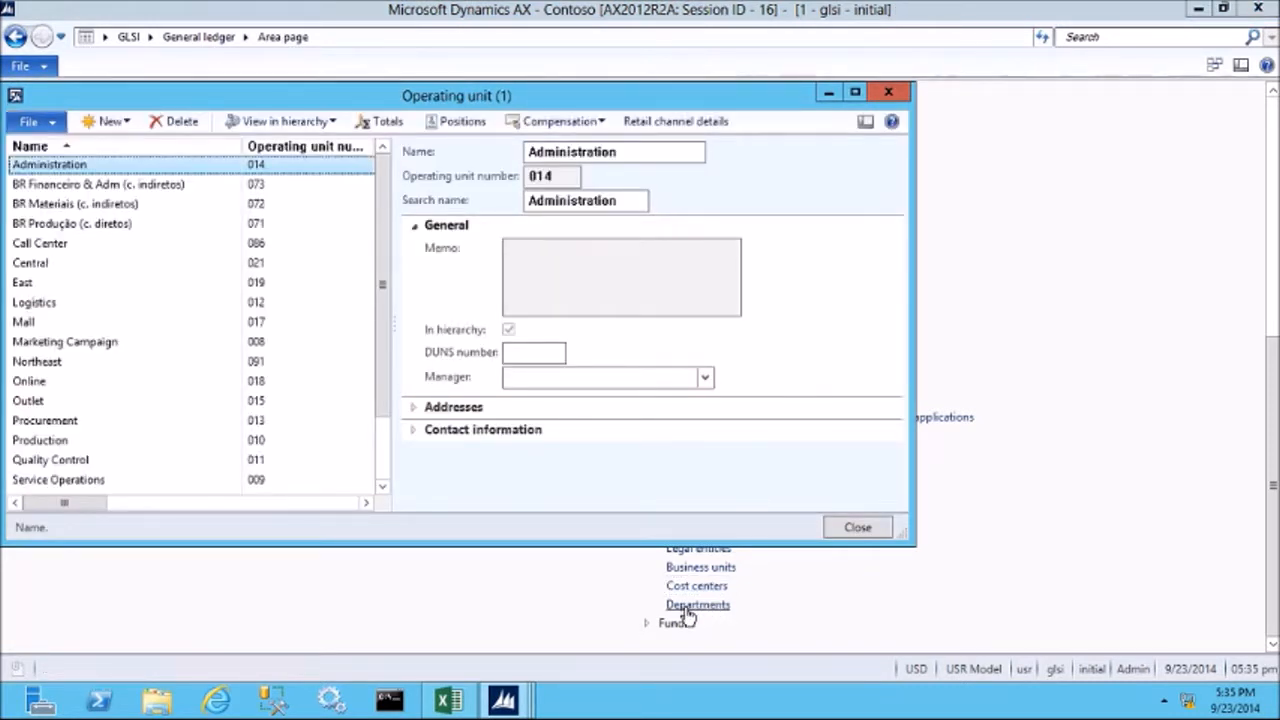
click(112, 124)
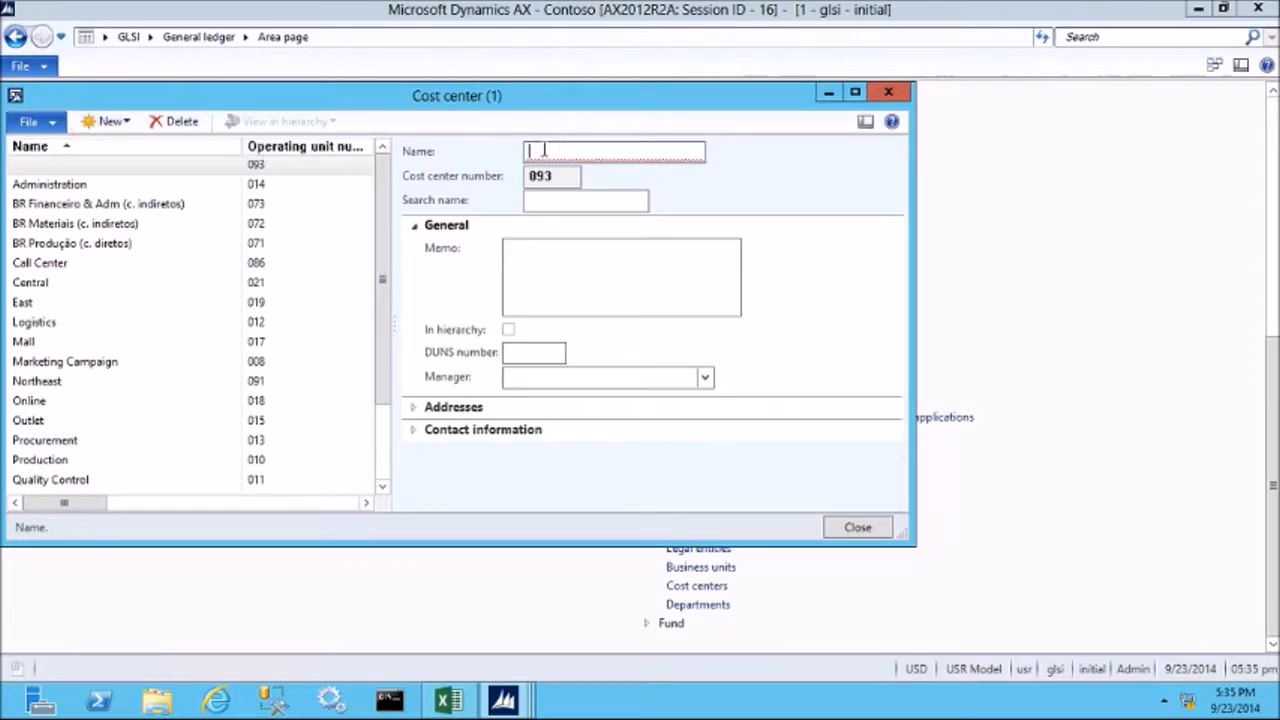
text(Co)
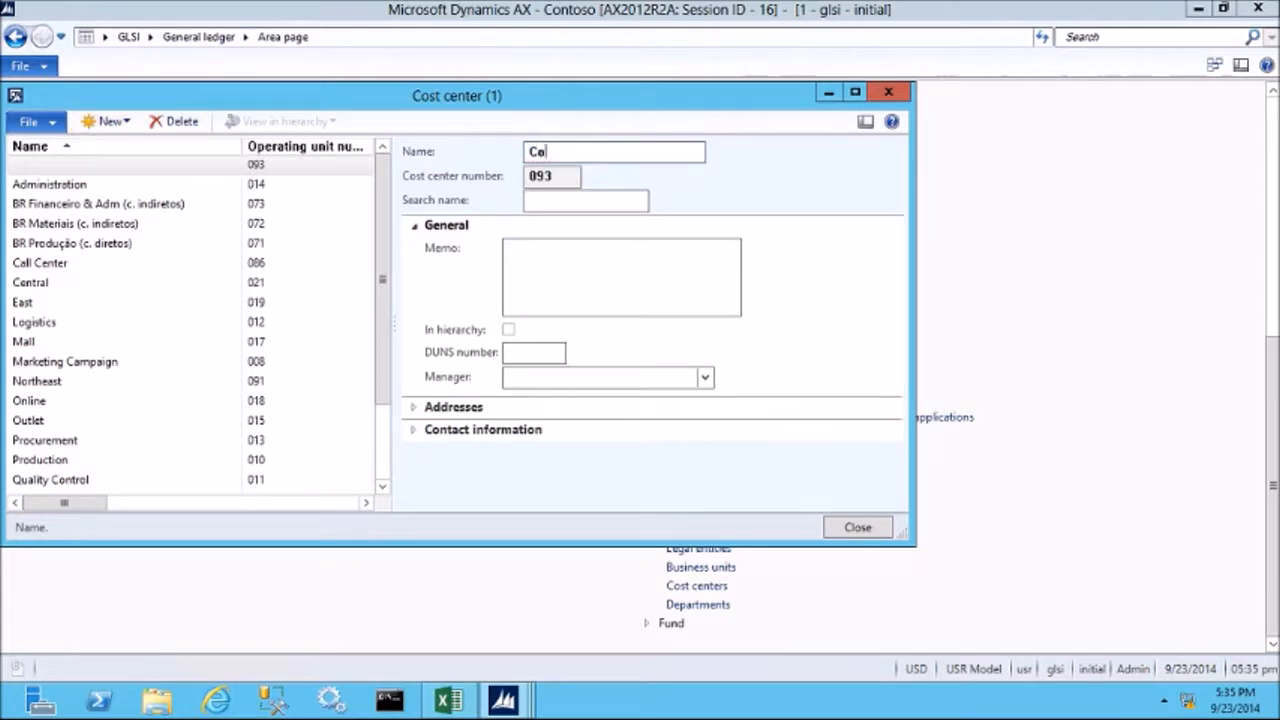
text(rporate)
key(Tab)
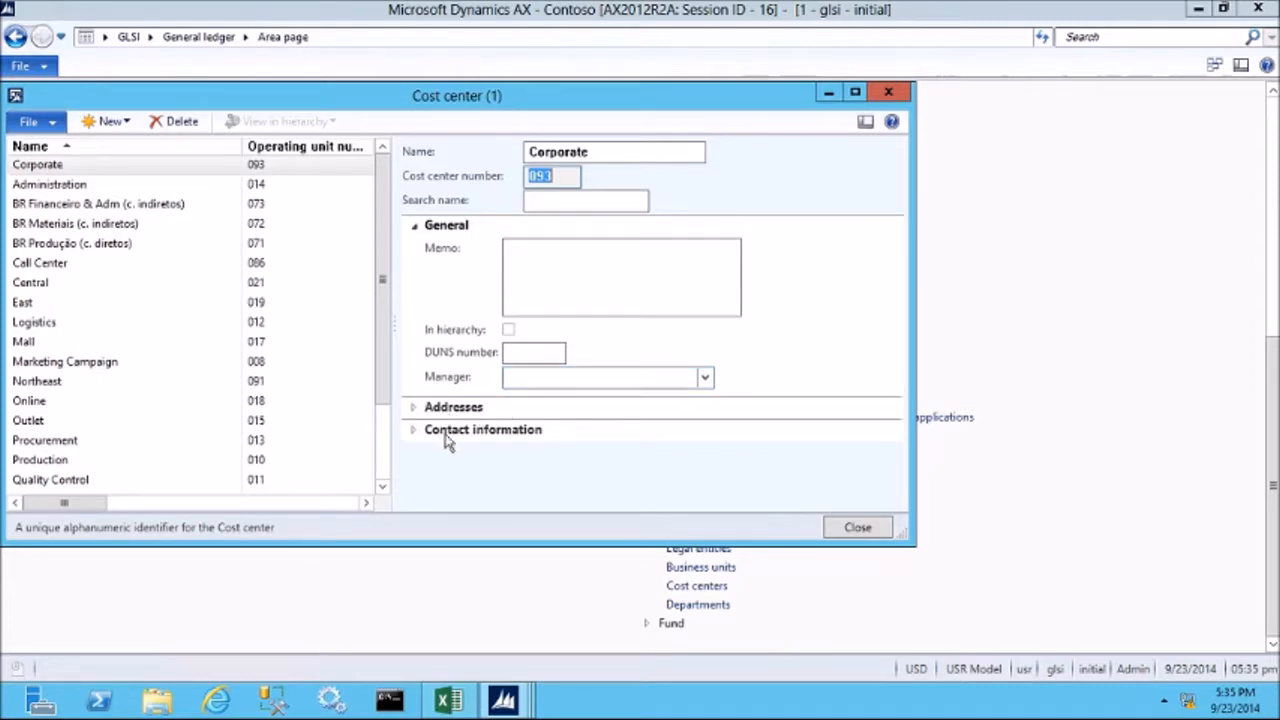
click(855, 533)
click(866, 535)
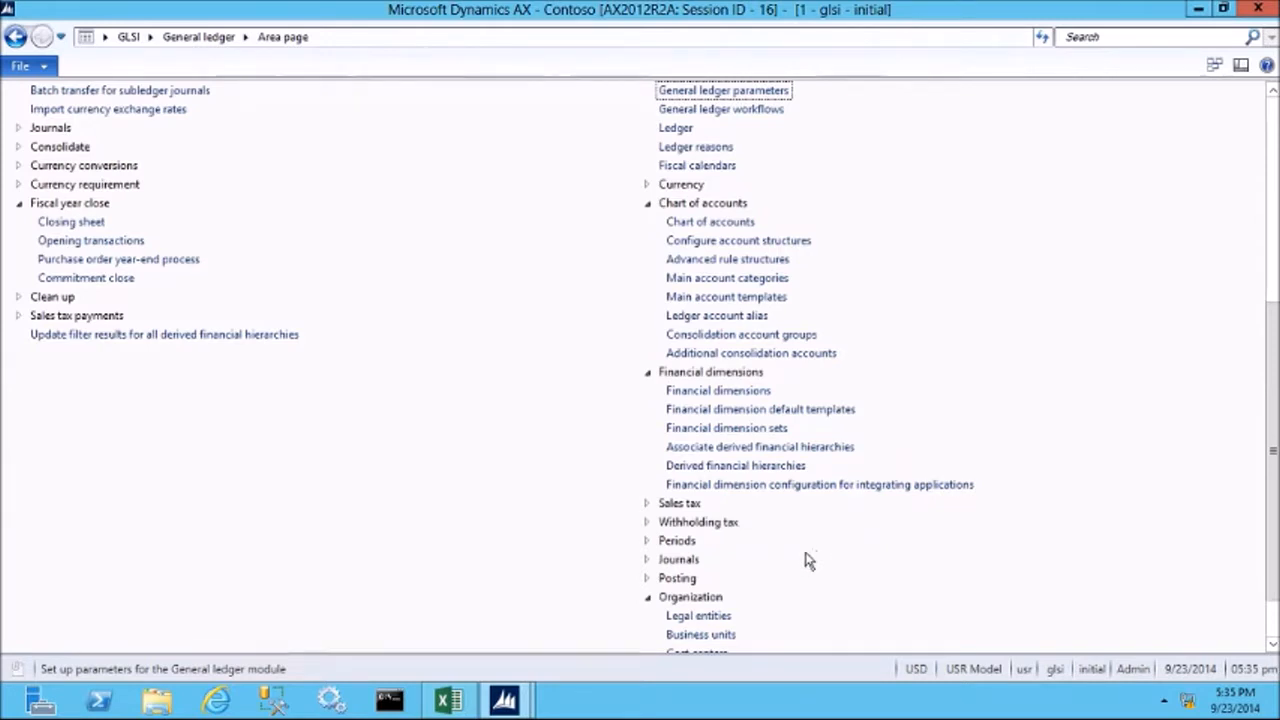
Create a new department named Training in the Organization setup, and close the form.
scroll(803, 560, down, 2)
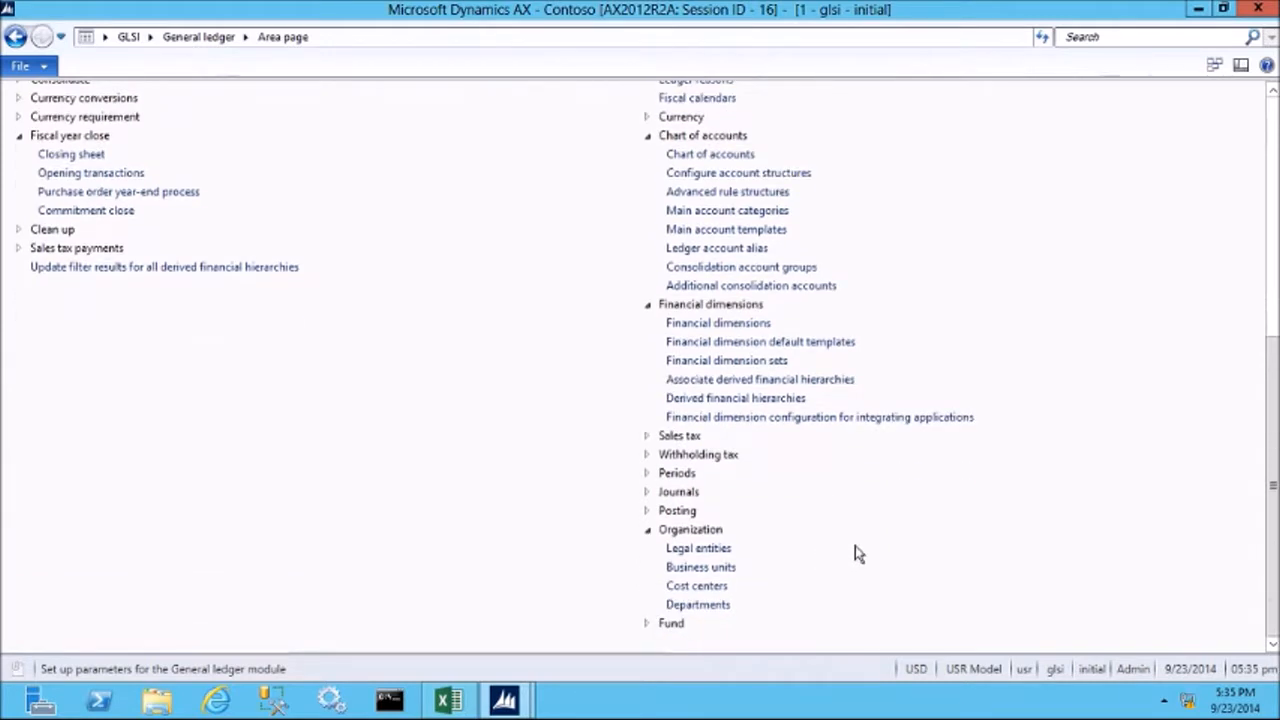
click(698, 605)
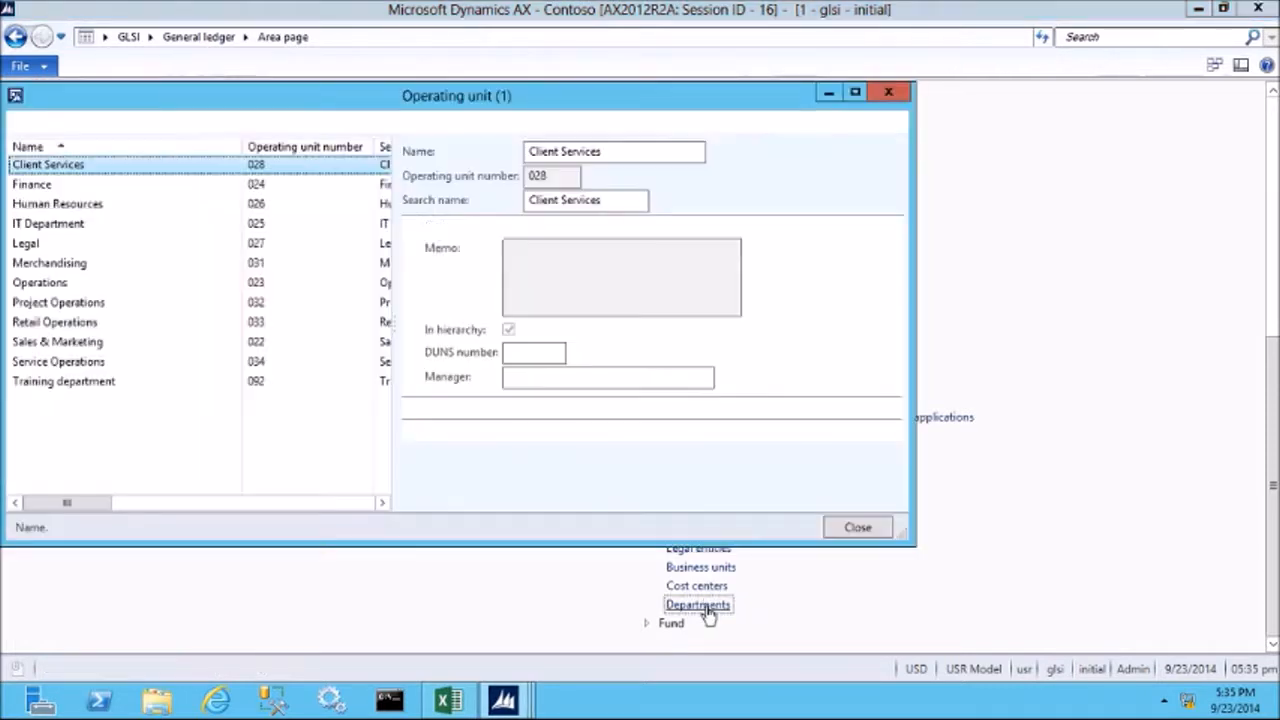
click(108, 121)
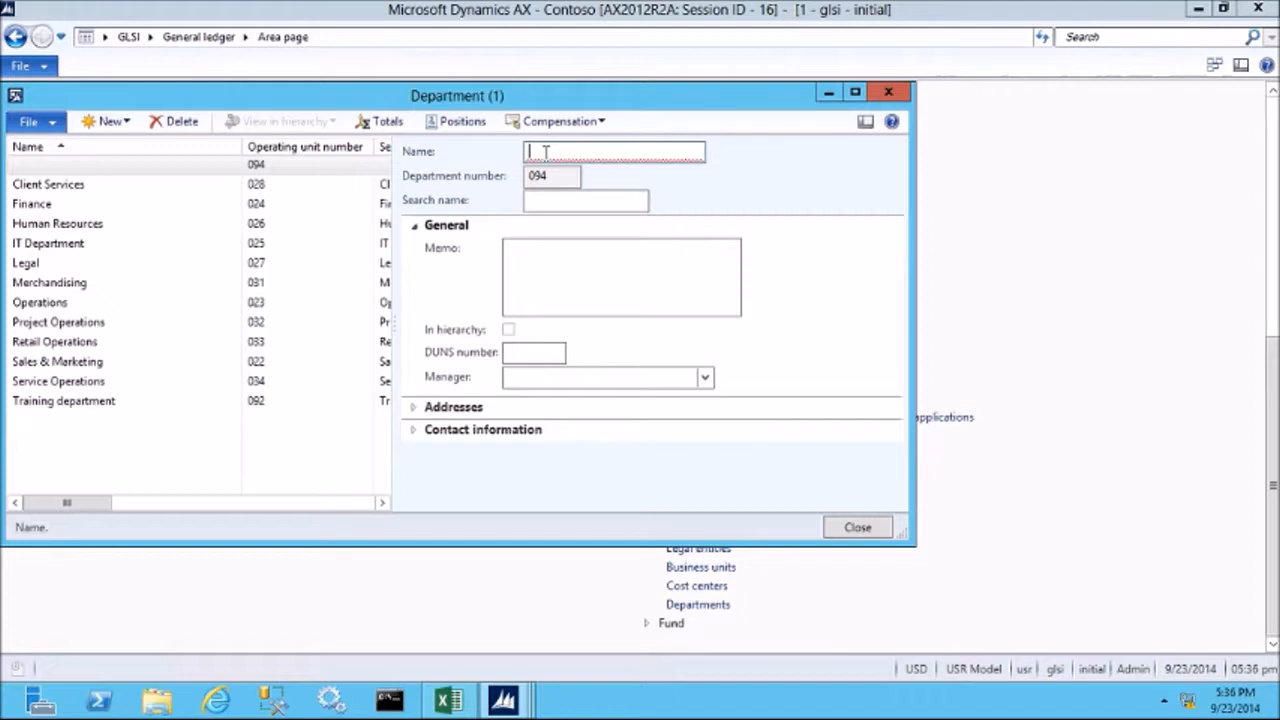
text(Training)
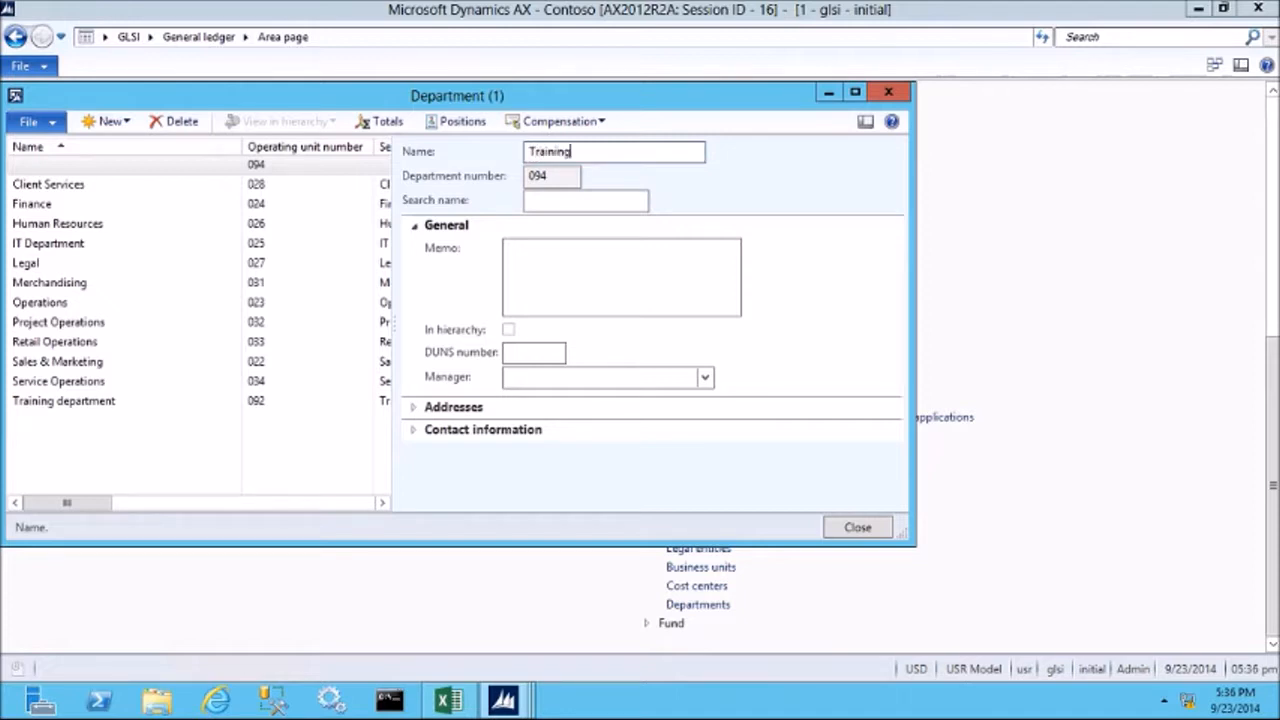
key(Tab)
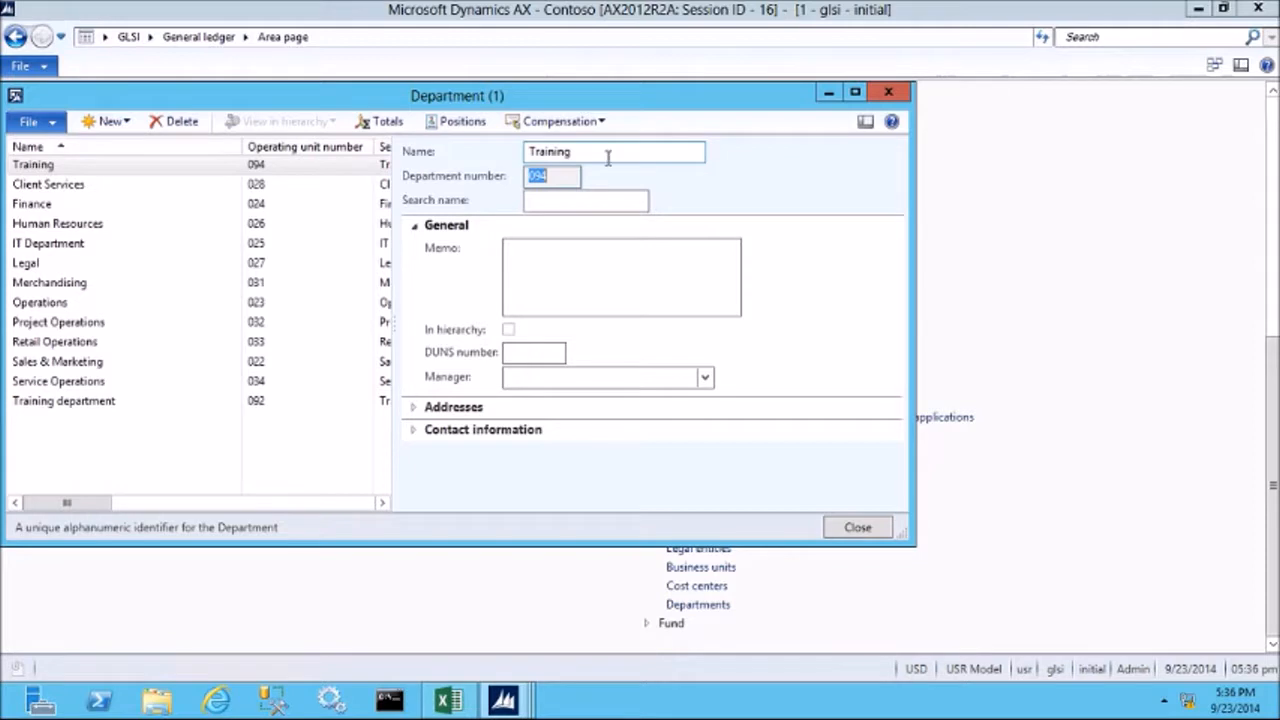
click(577, 298)
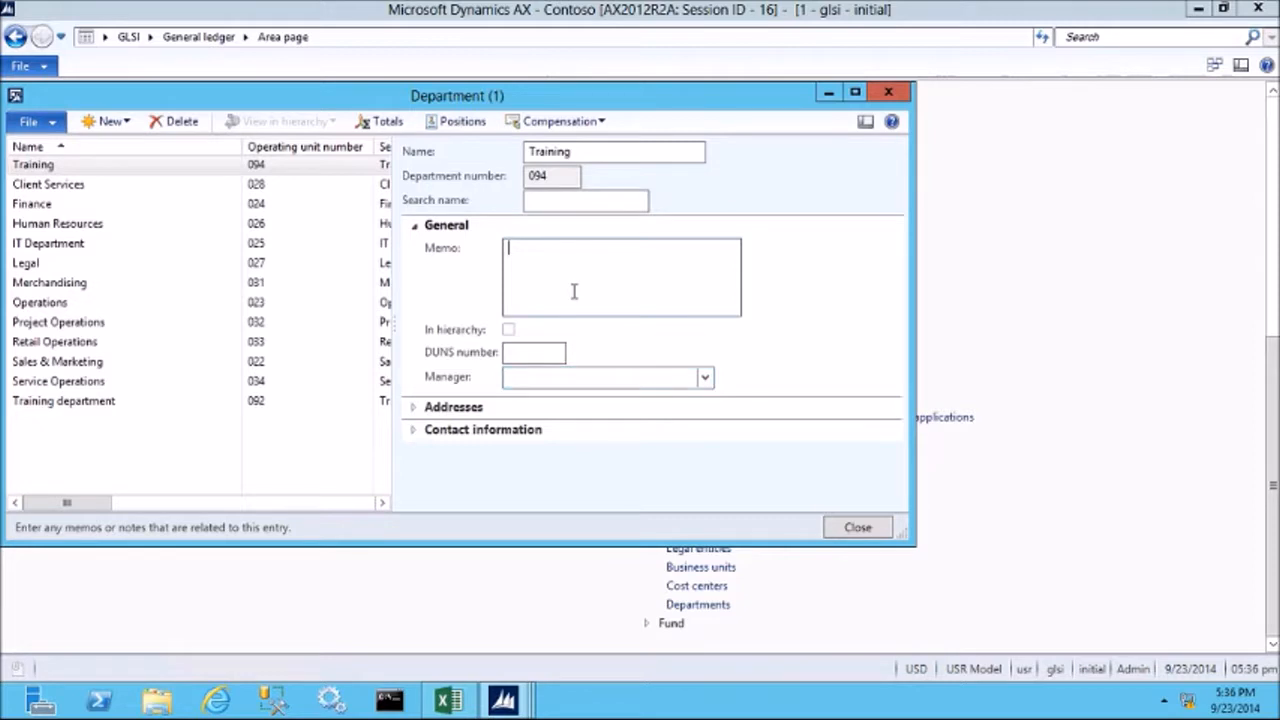
click(858, 528)
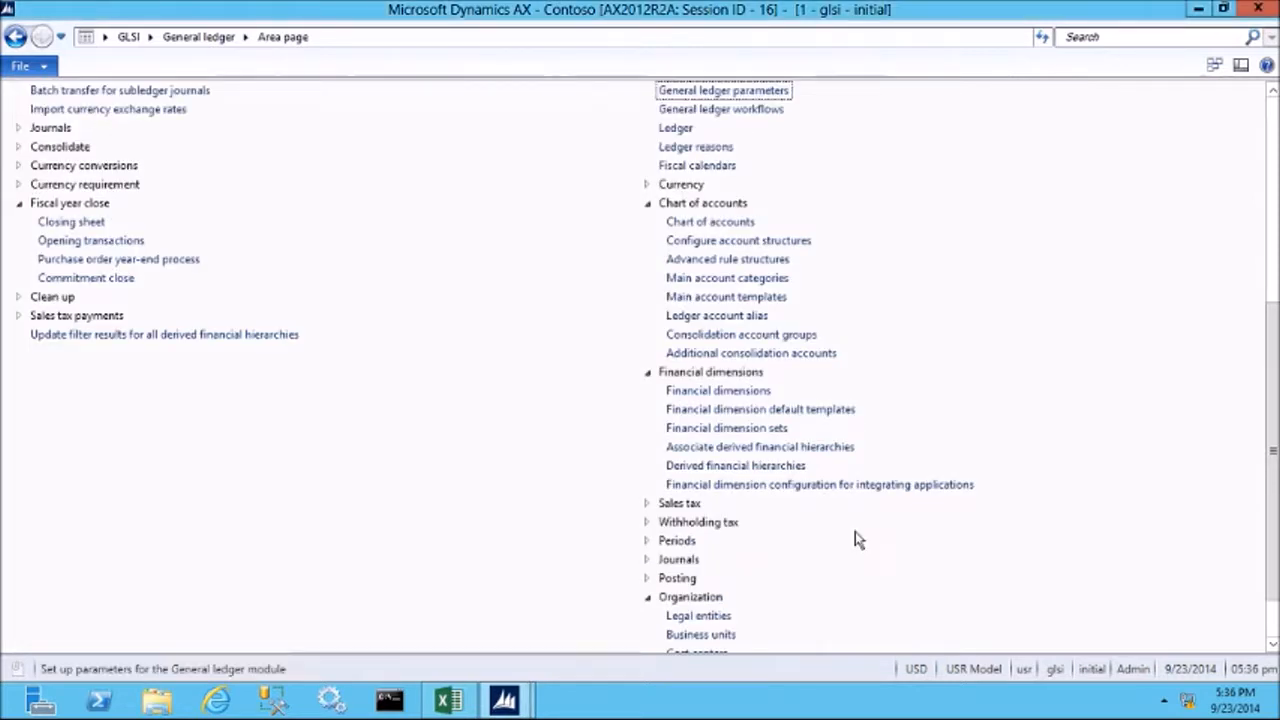
Check the financial dimension values of CostCenter_US for the new Corporate cost center.
click(694, 396)
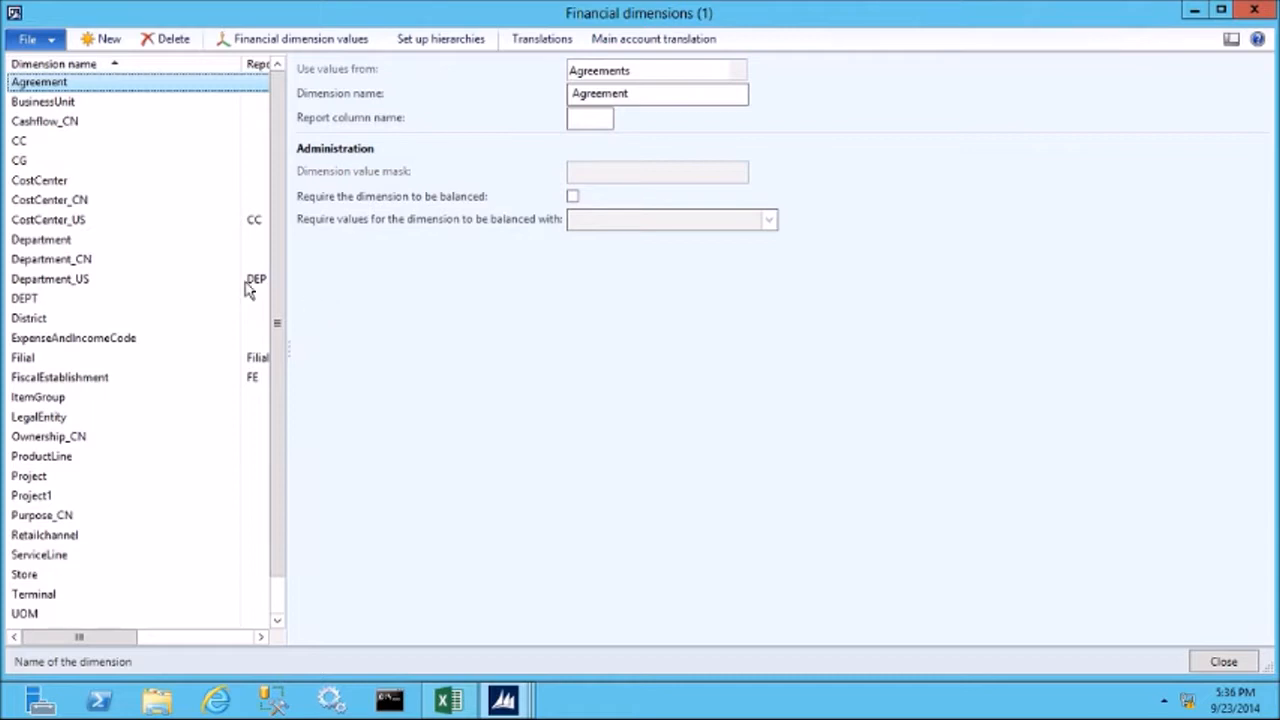
click(24, 222)
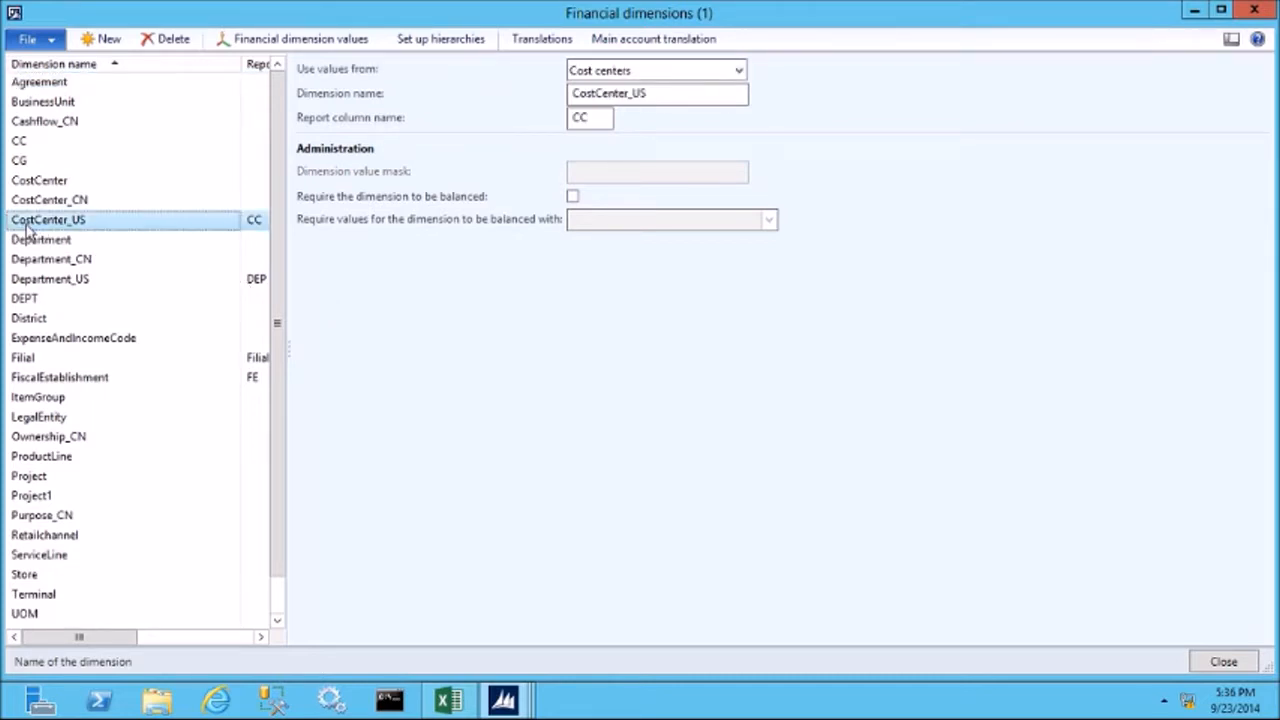
click(300, 42)
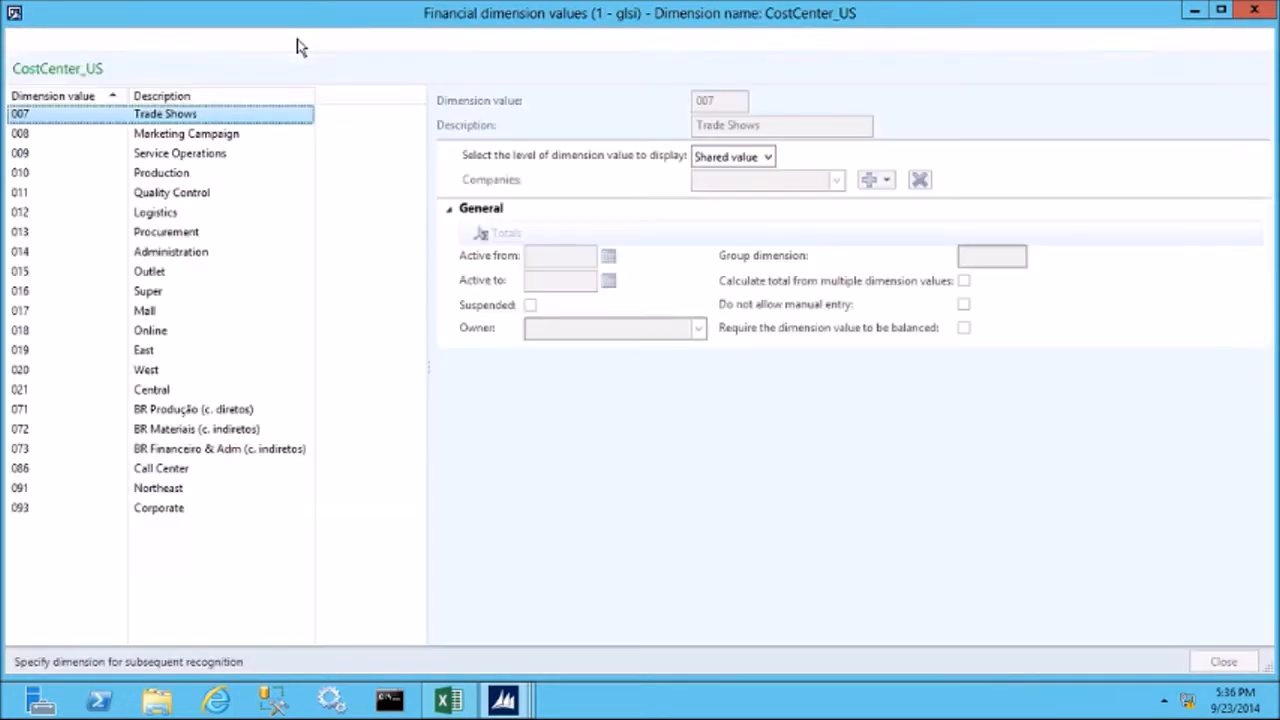
Review the shared-value settings of the Corporate cost center, including its active dates, owner and group dimension.
click(25, 508)
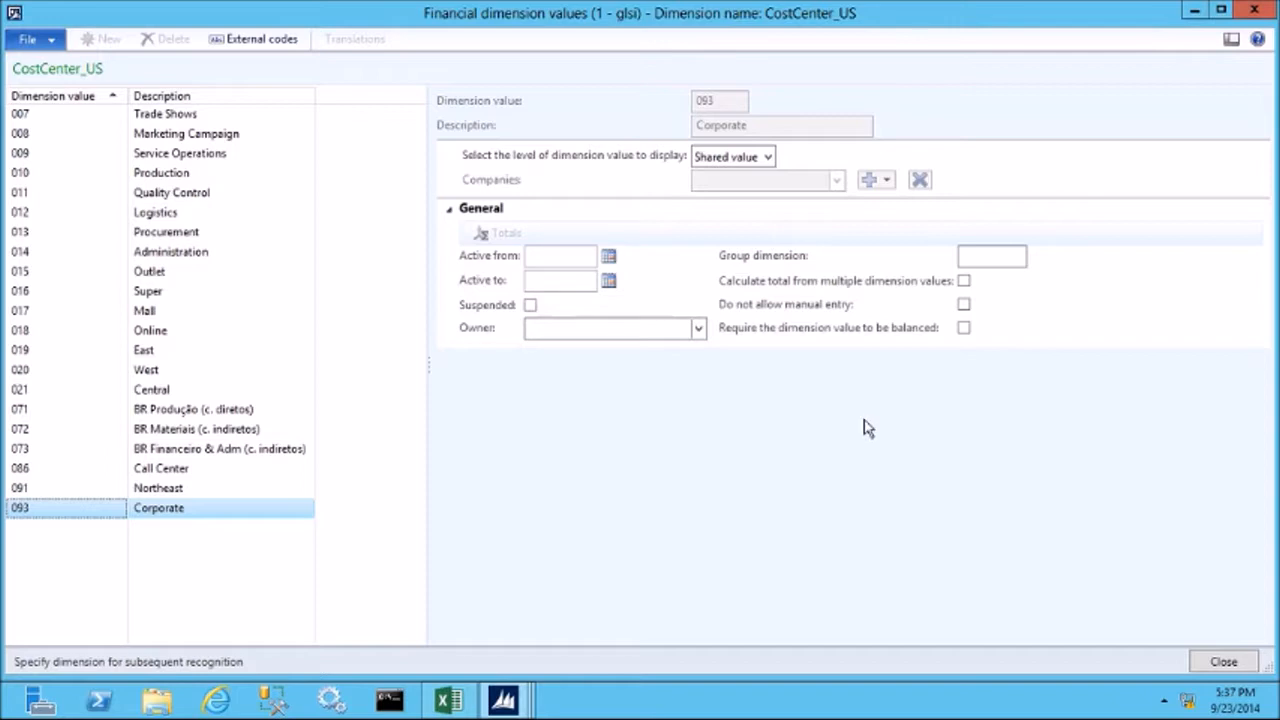
click(533, 257)
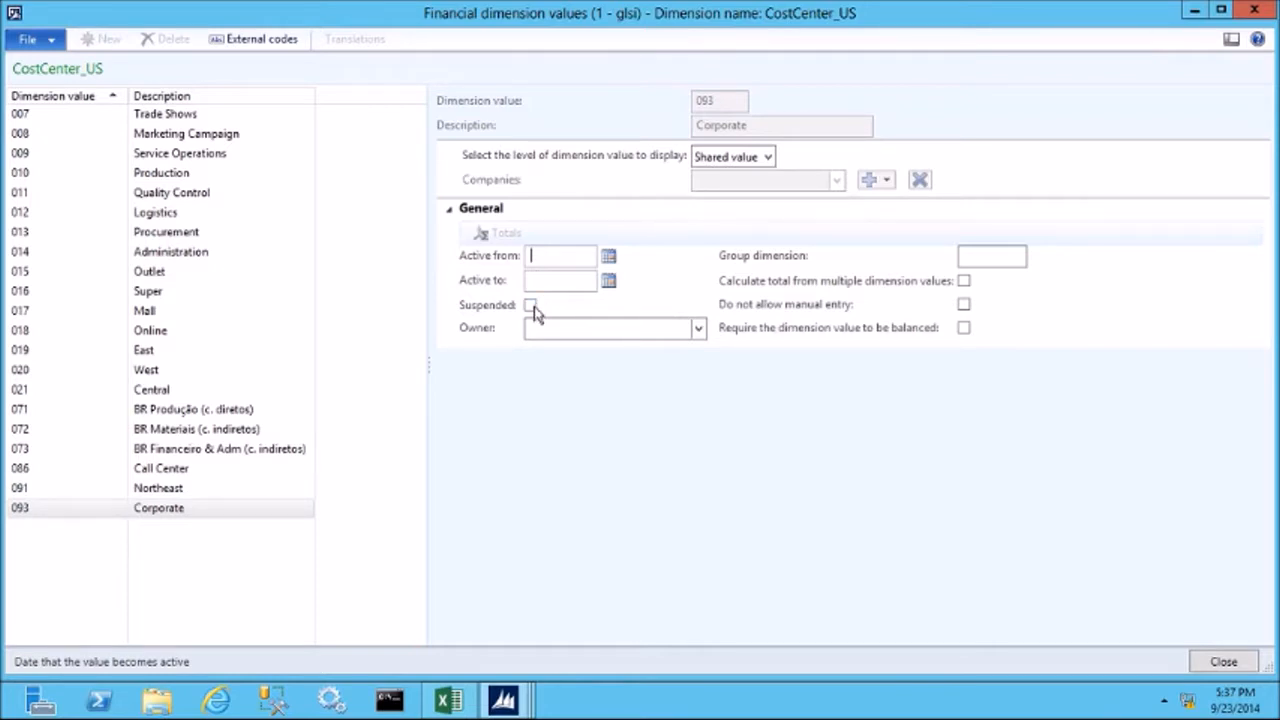
click(550, 330)
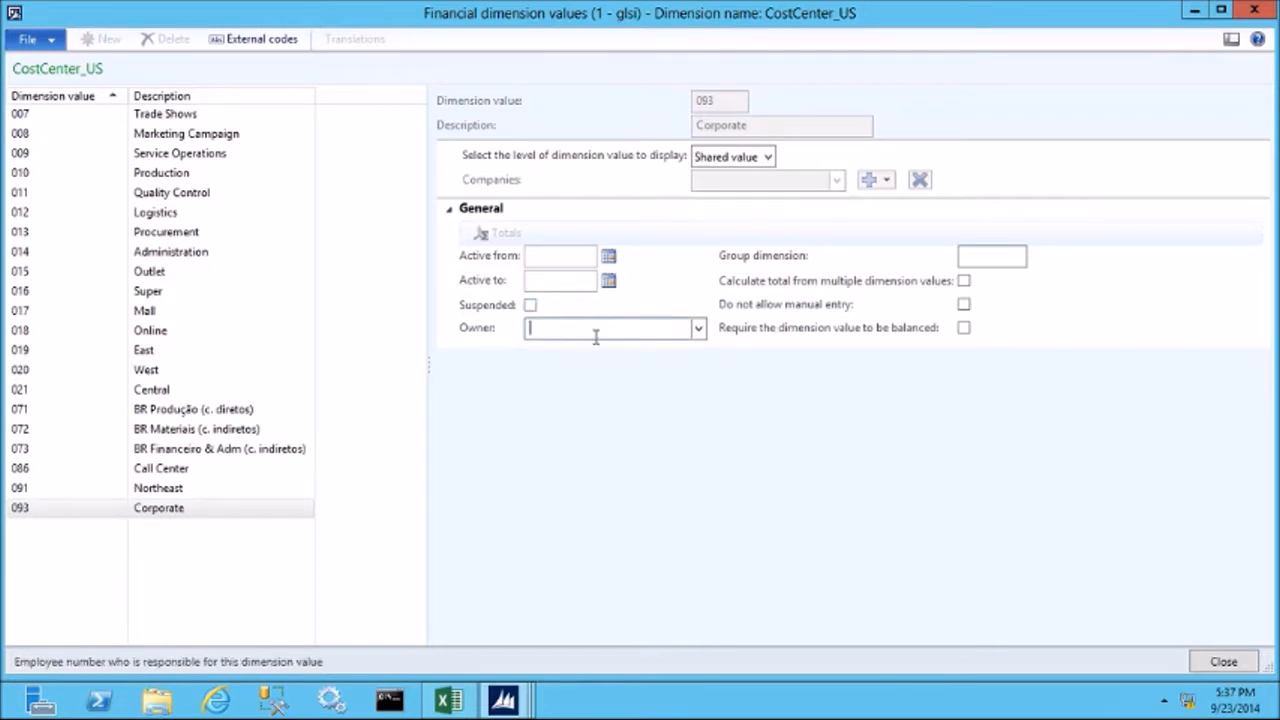
click(991, 259)
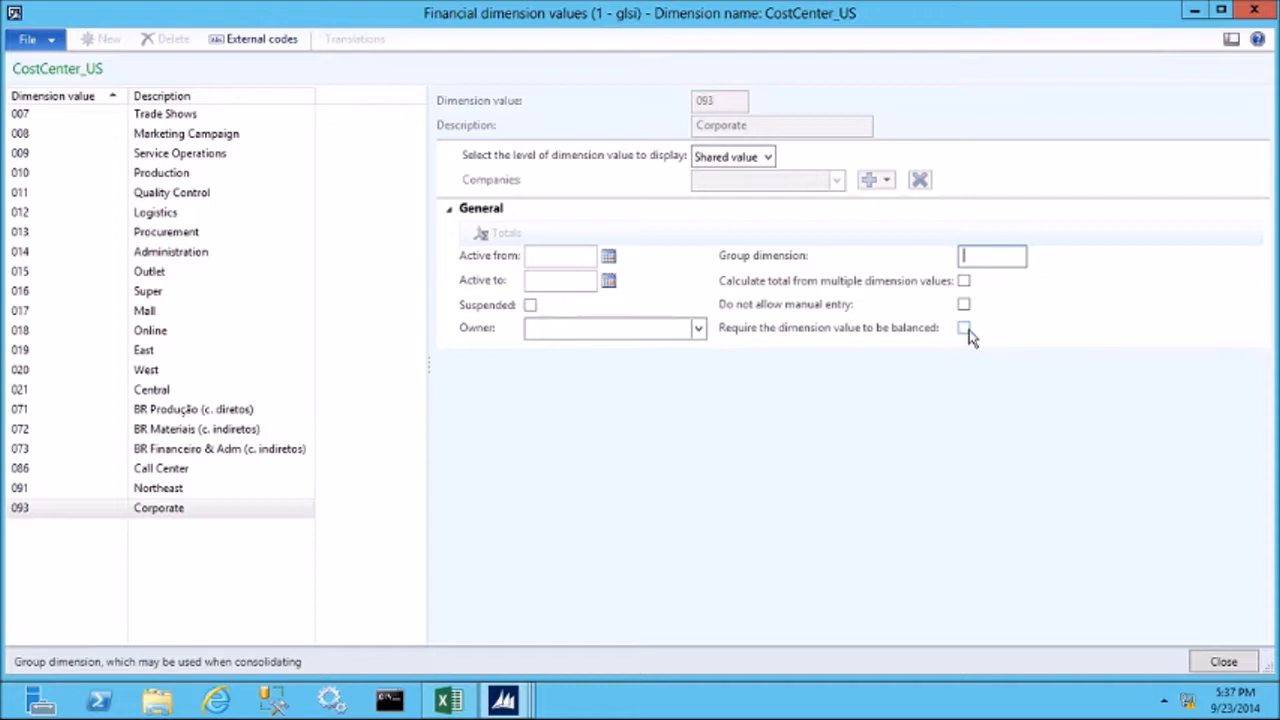
Display the Corporate dimension value at the Companies level and add the company GLSI to it.
click(768, 157)
click(741, 196)
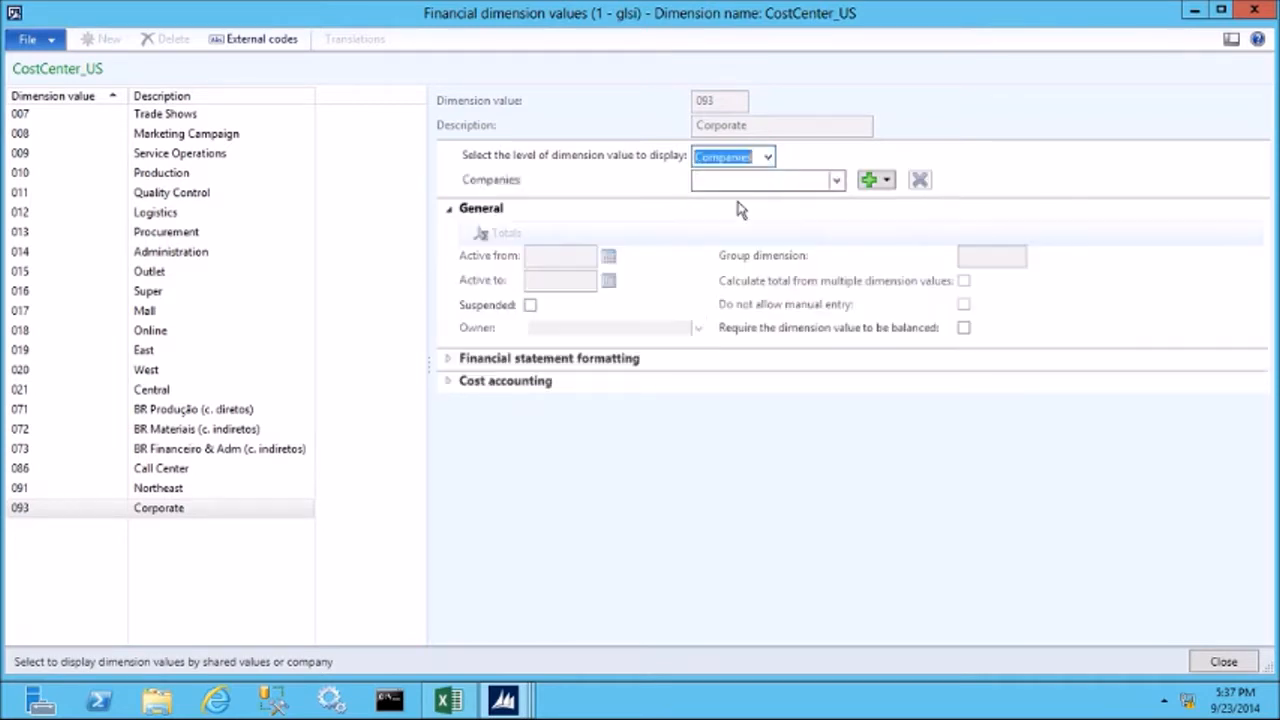
click(885, 184)
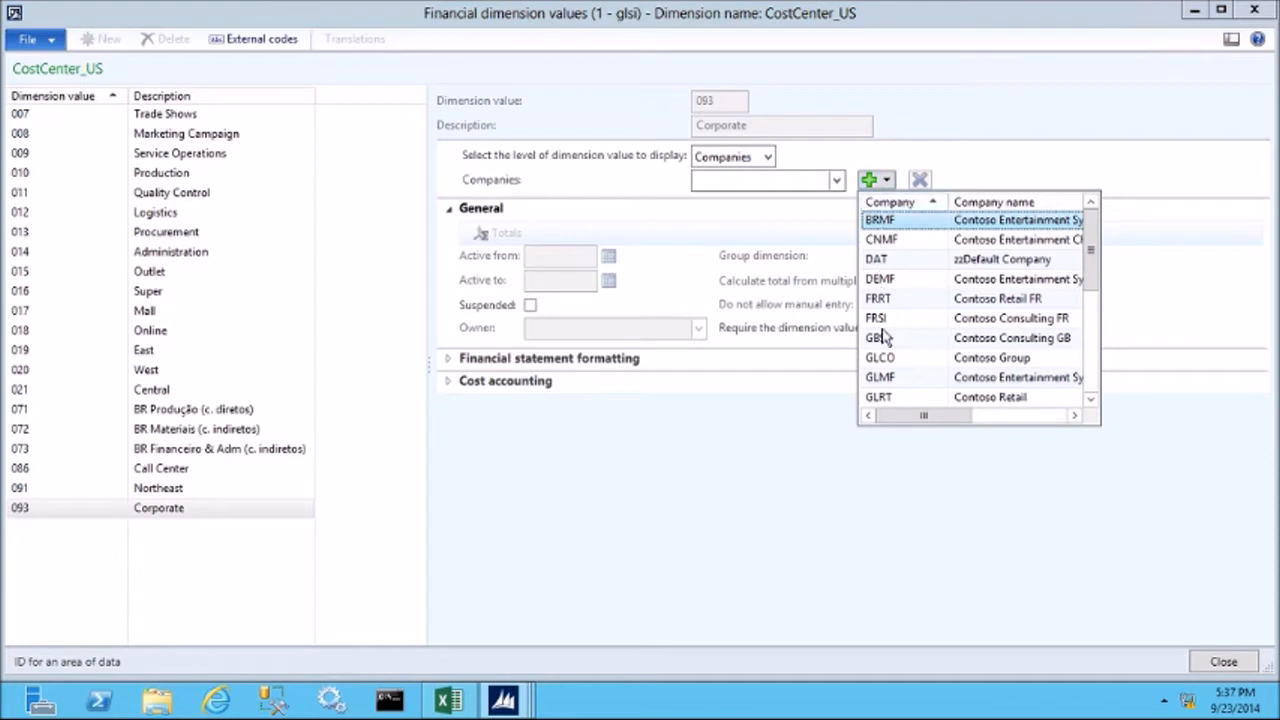
scroll(912, 370, down, 2)
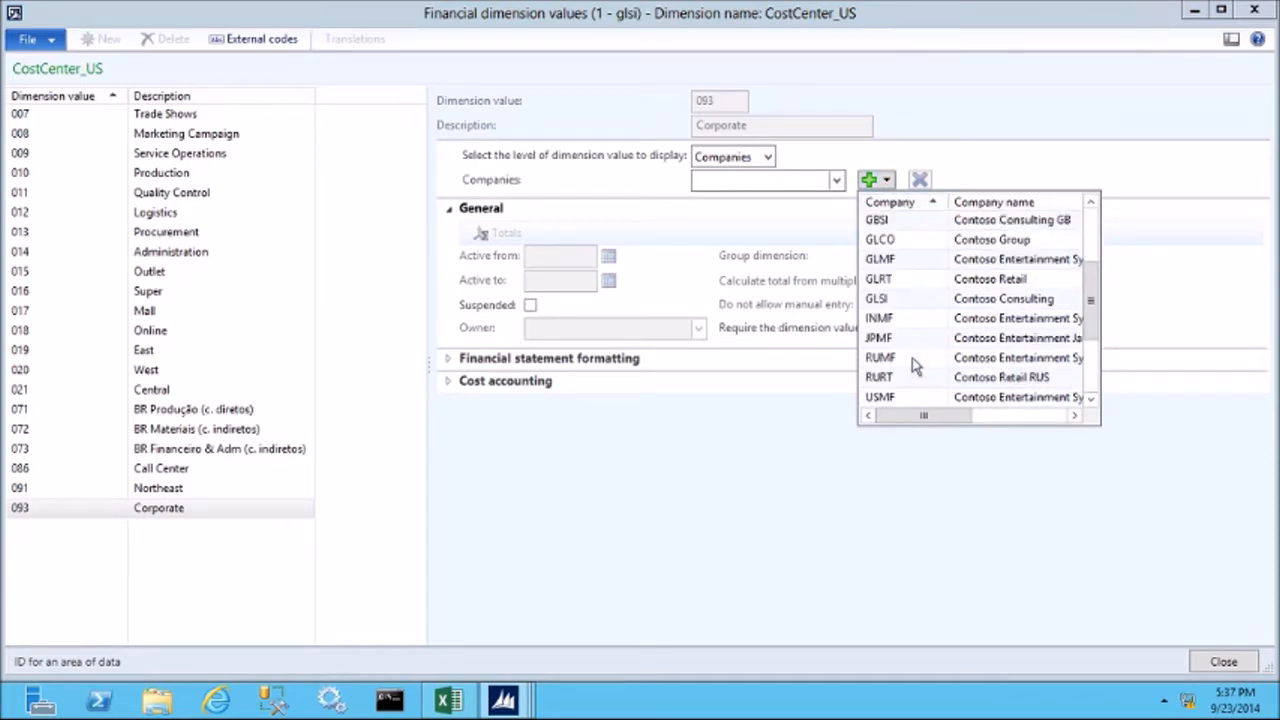
click(892, 299)
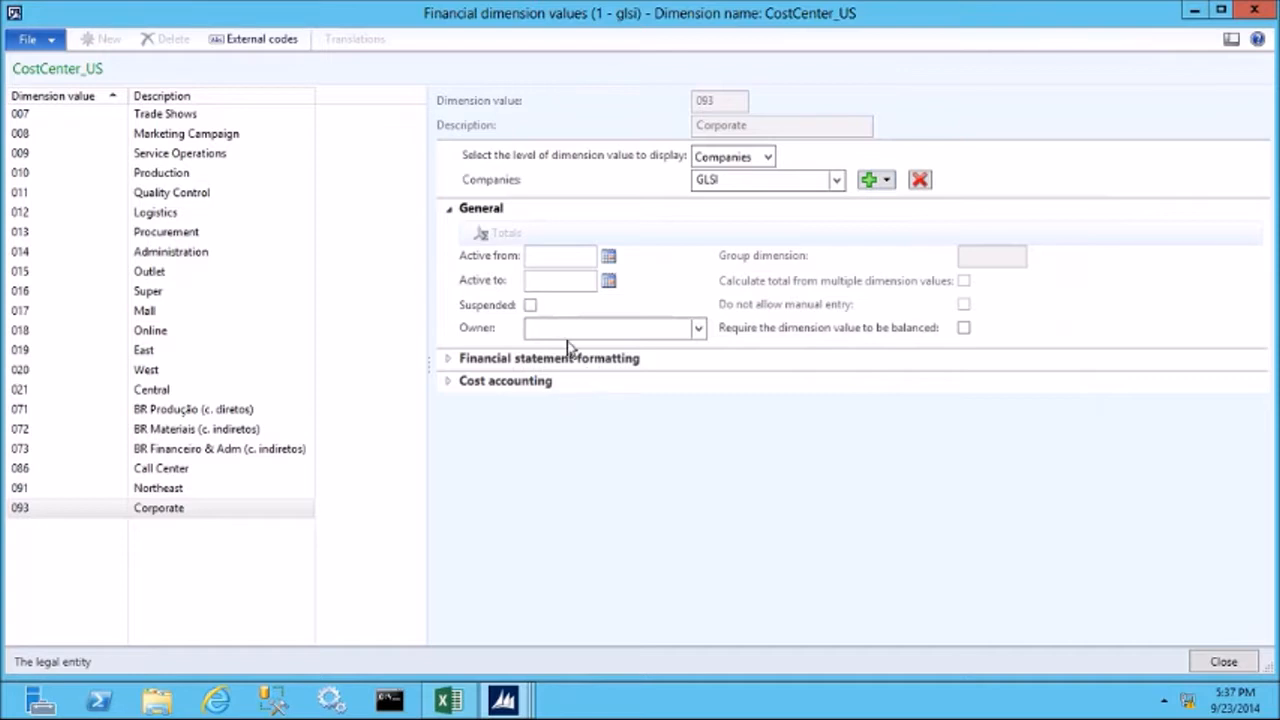
Review the financial statement formatting and cost accounting options of Corporate for GLSI, and close the dimension values form.
click(484, 366)
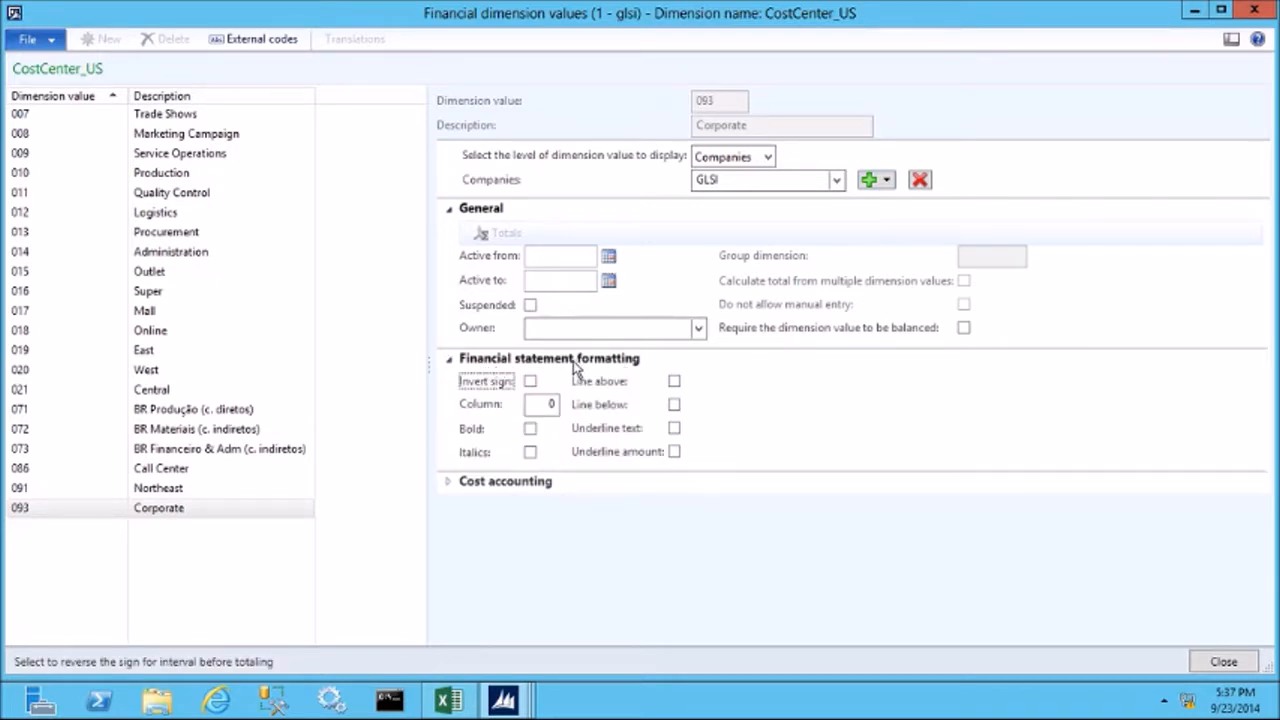
click(573, 364)
click(462, 385)
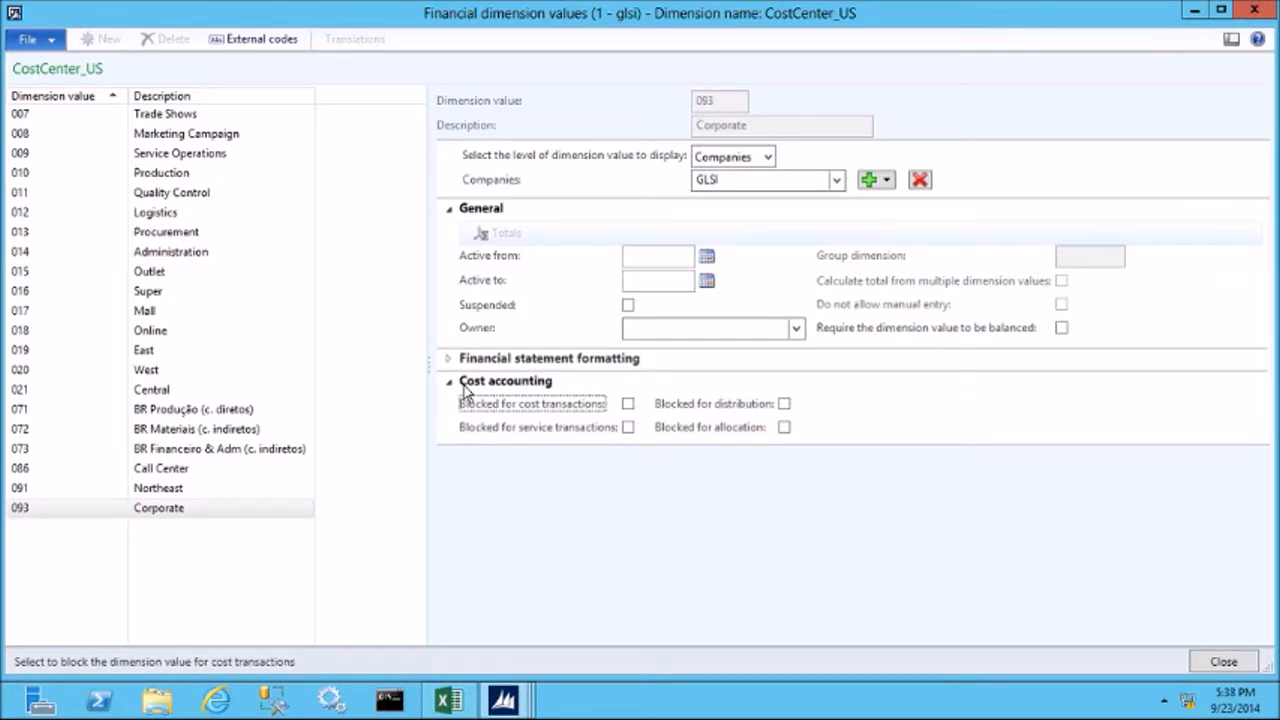
click(500, 384)
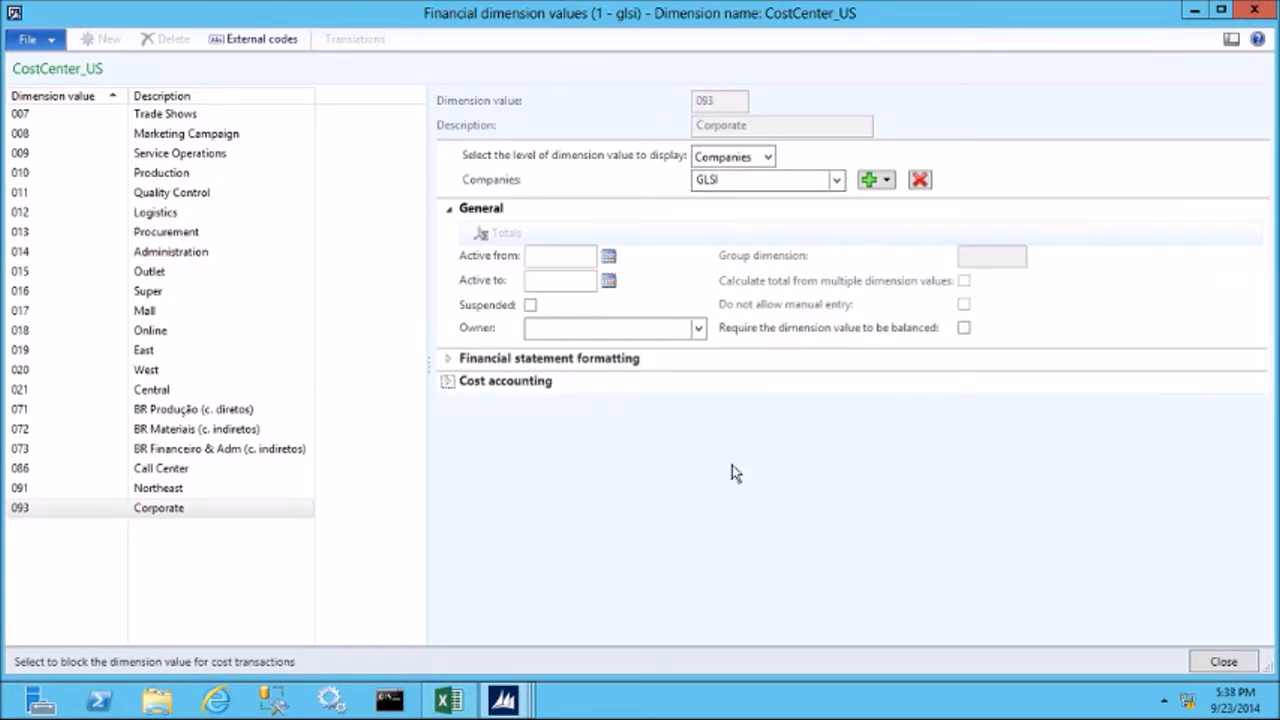
click(1222, 662)
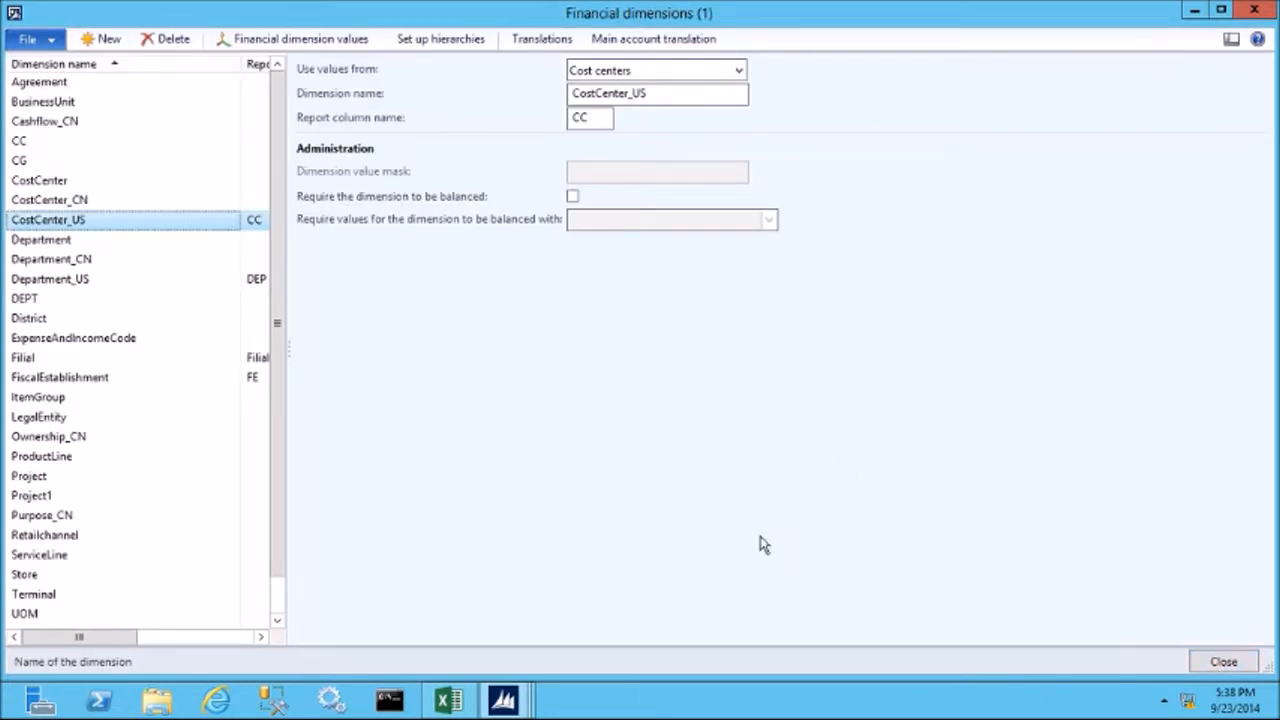
Create a new financial dimension that uses values from Customer groups, with the report column name CG.
click(104, 42)
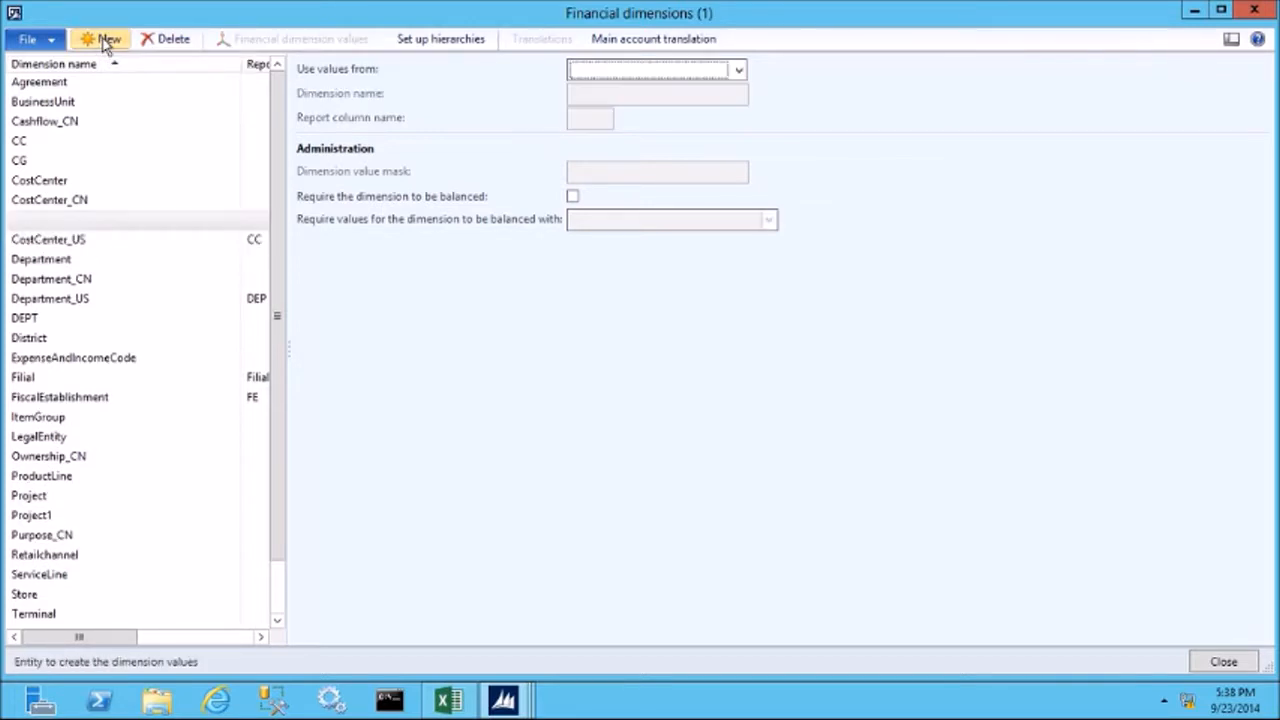
click(738, 74)
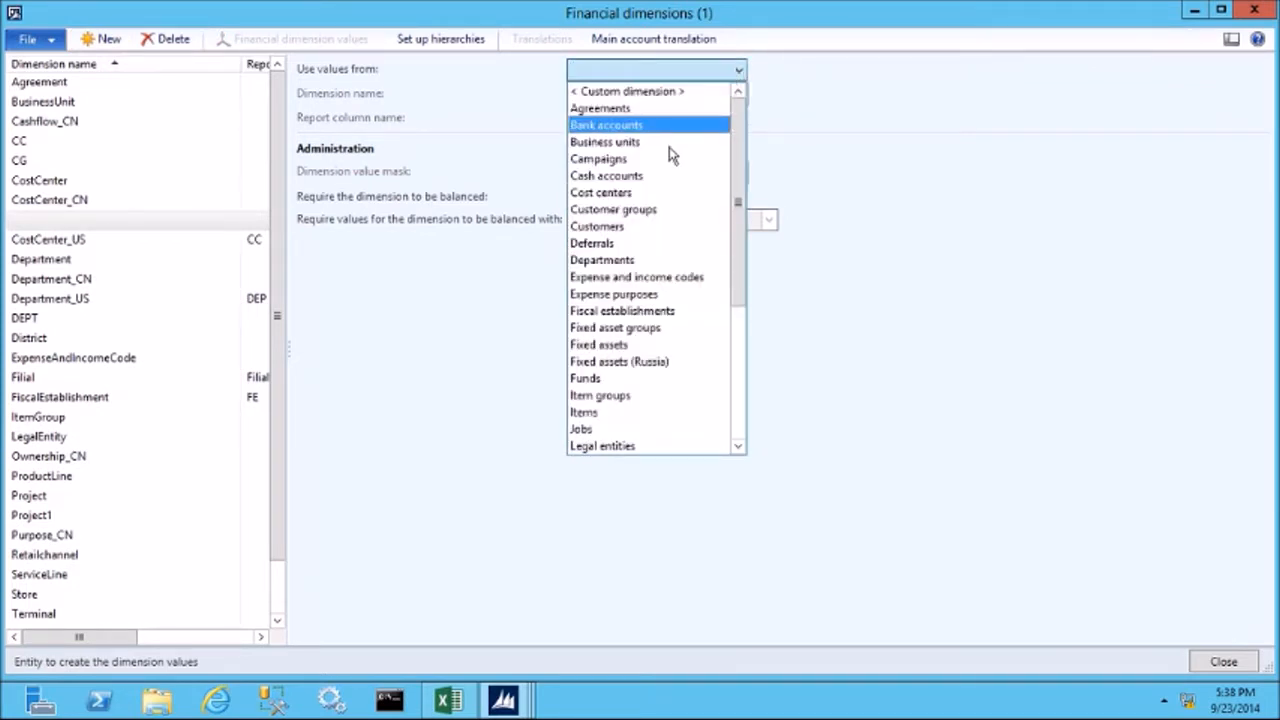
click(666, 218)
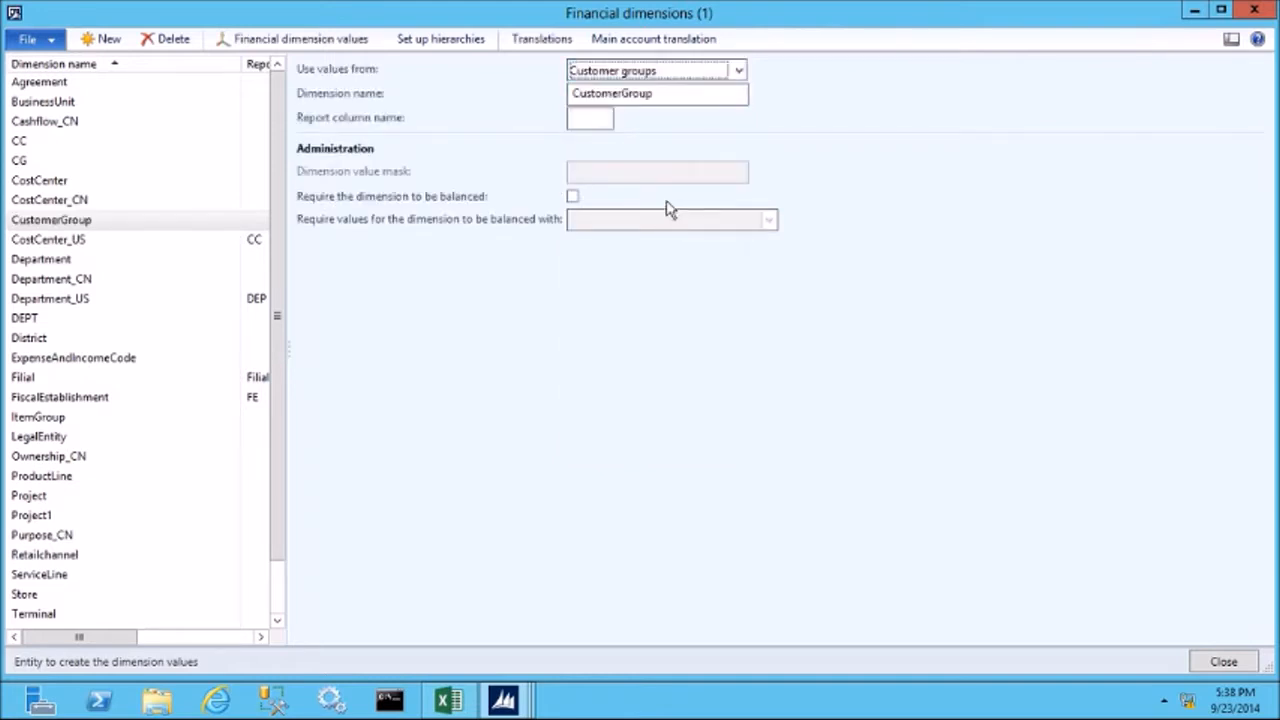
click(606, 118)
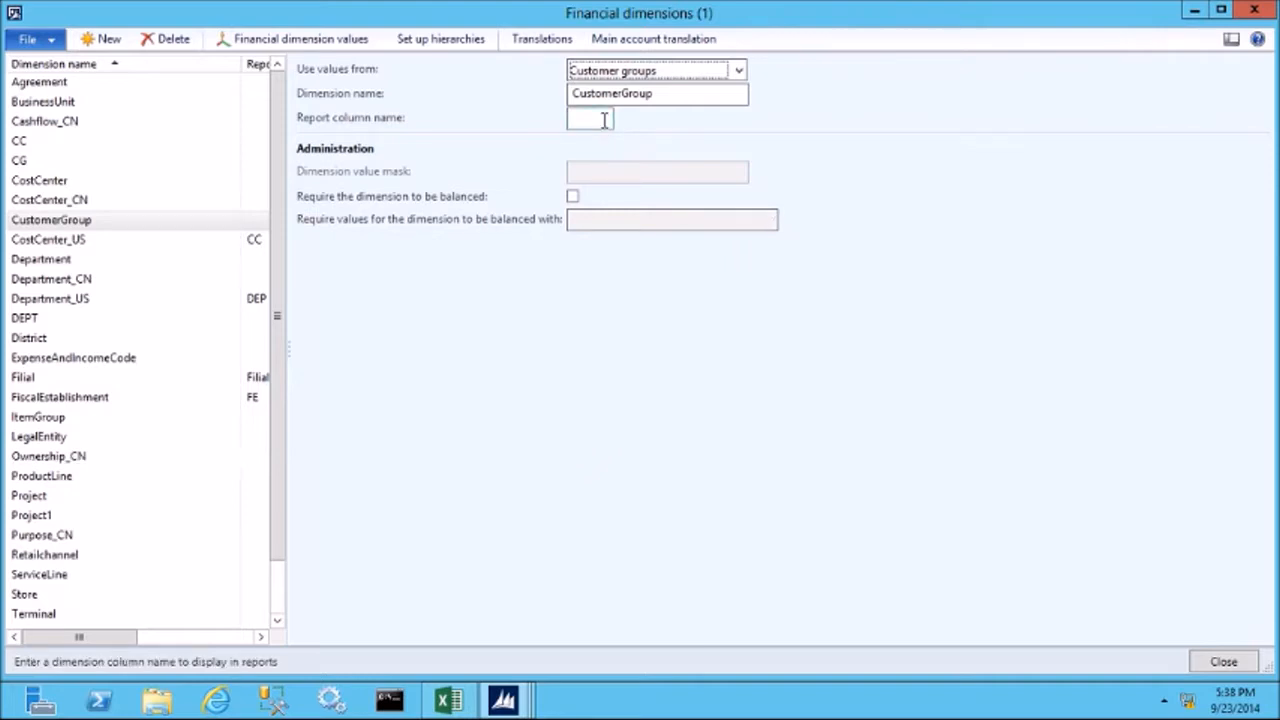
text(CG)
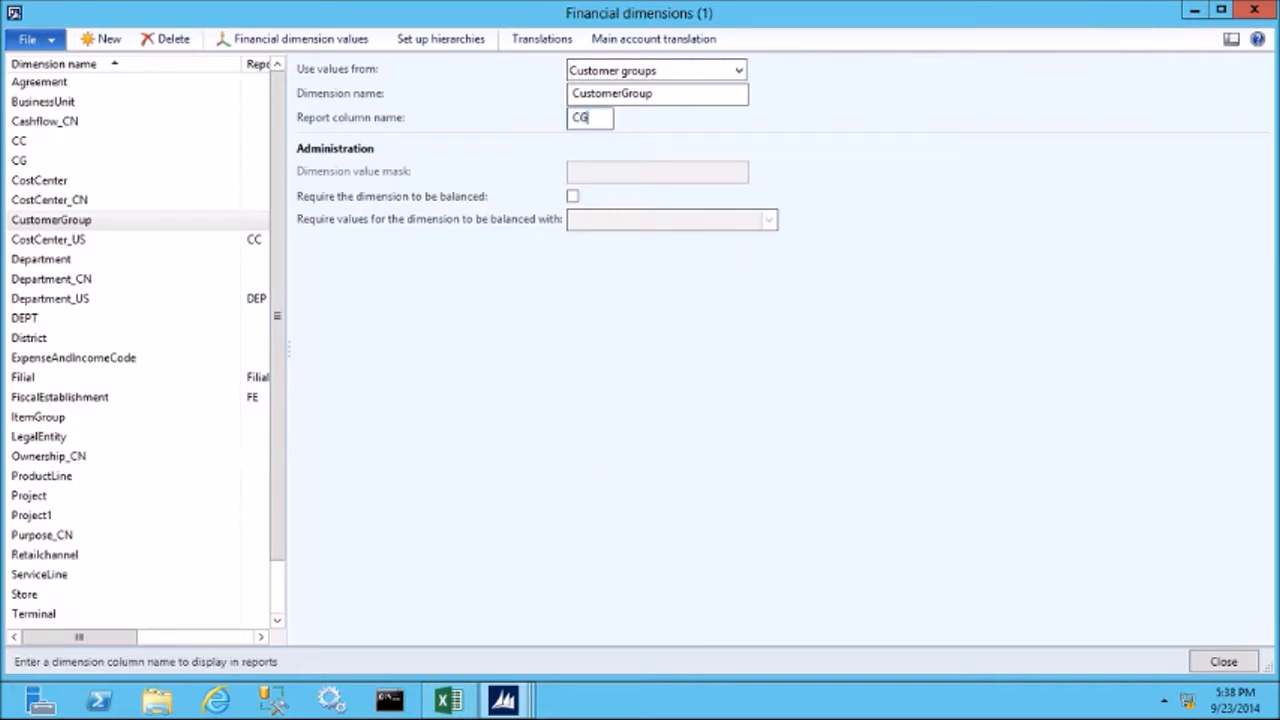
key(Tab)
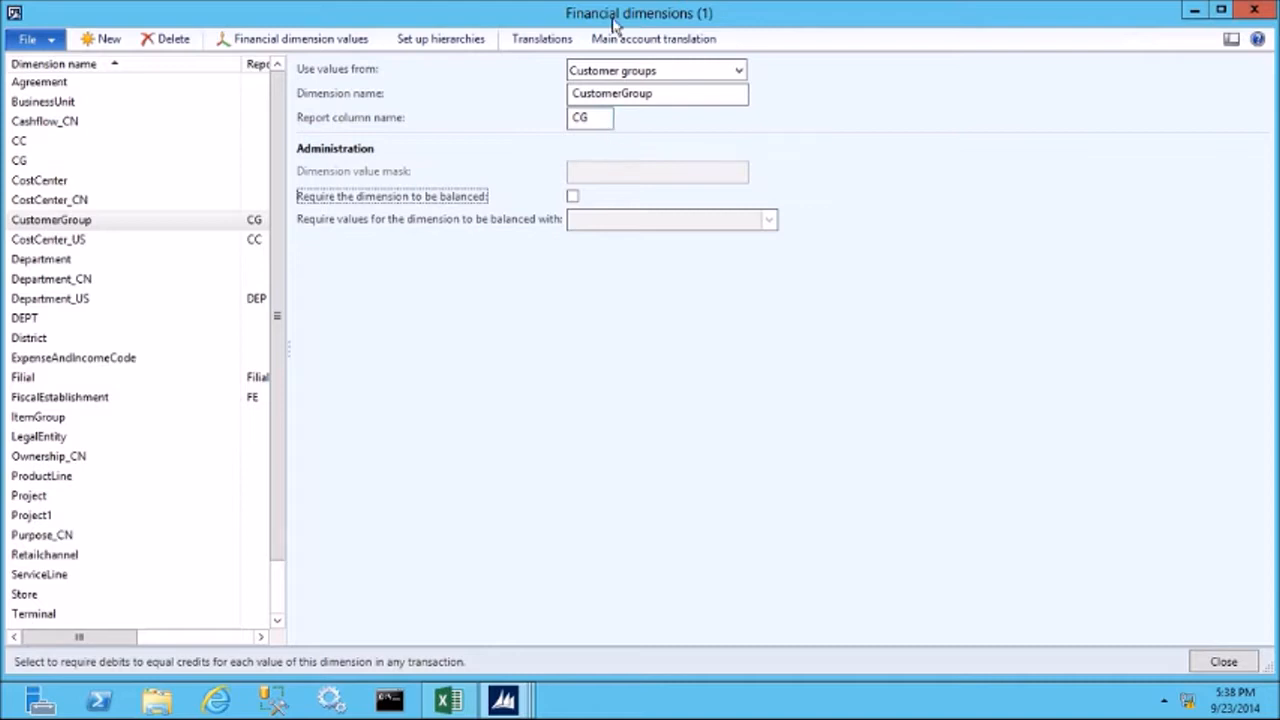
Review the CustomerGroup dimension values sorted by company, and close the form.
click(313, 45)
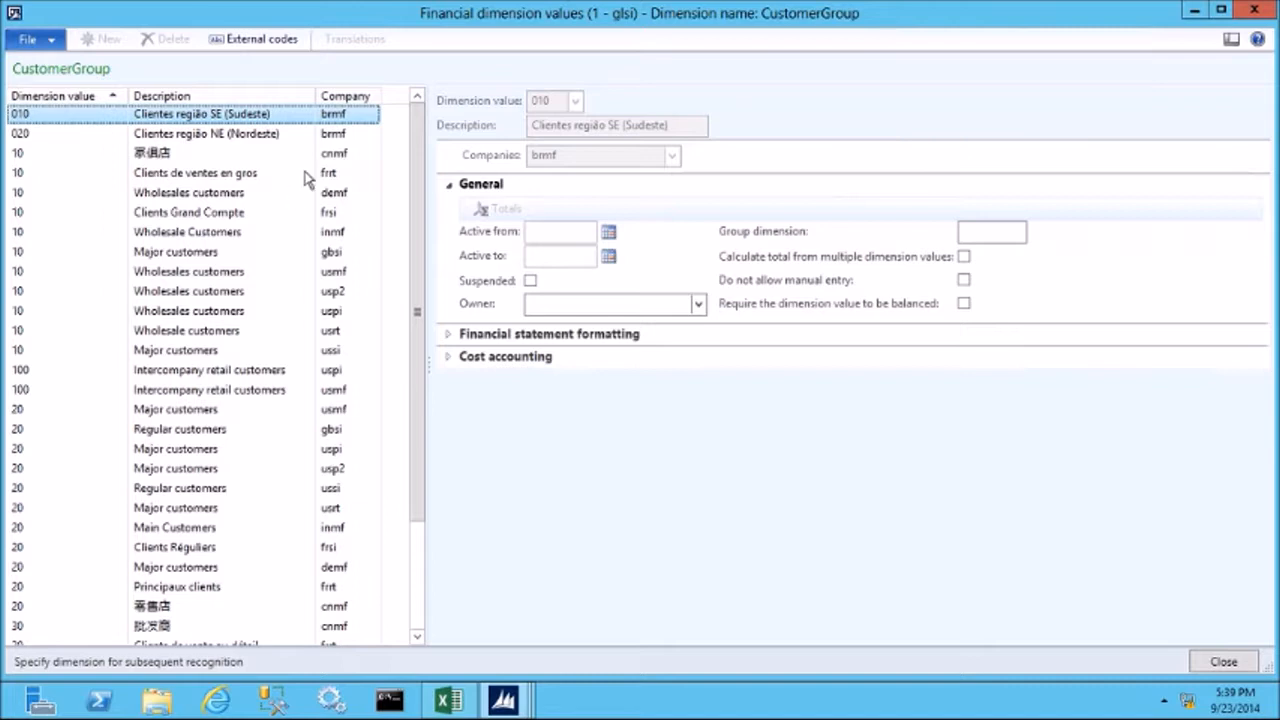
click(333, 99)
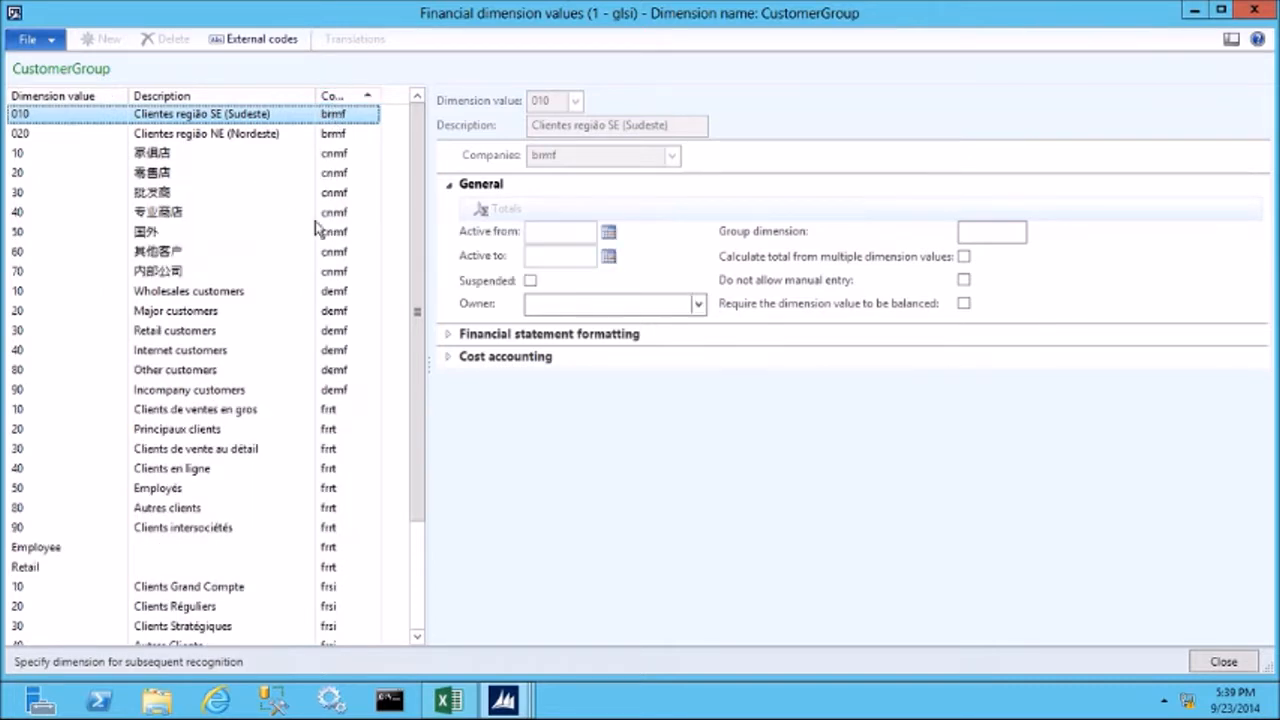
click(227, 407)
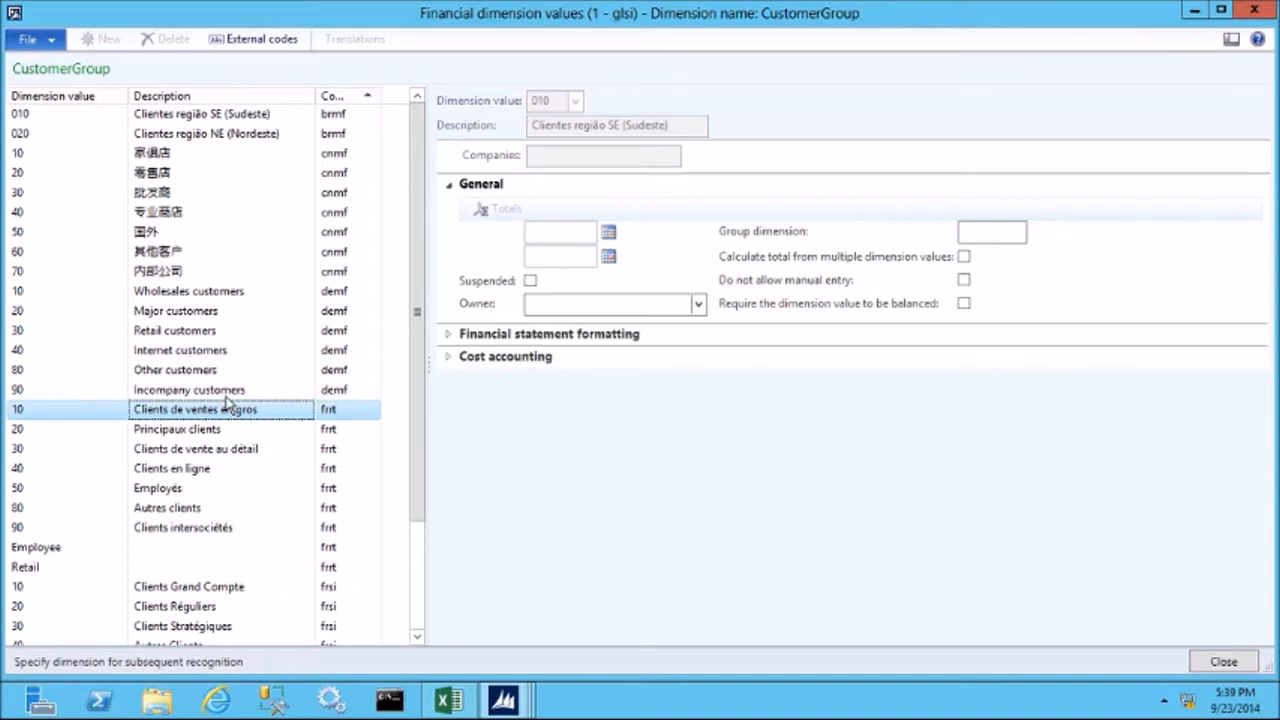
scroll(233, 445, down, 4)
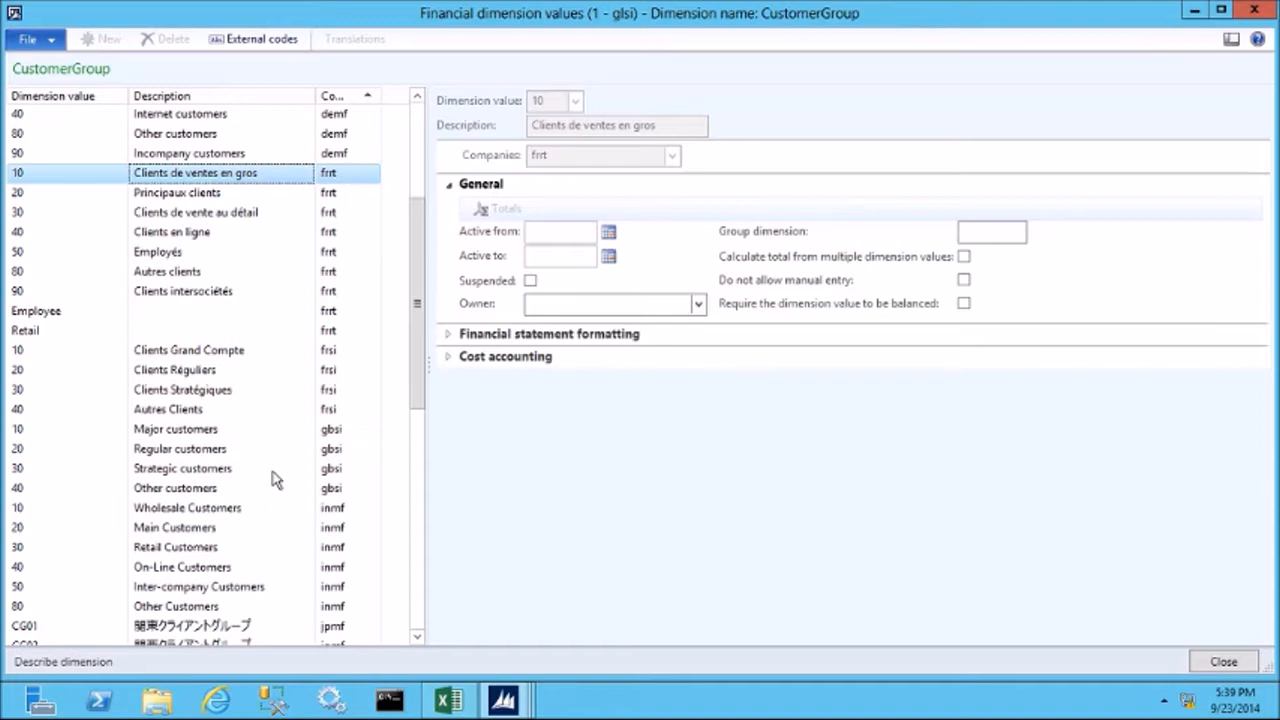
click(228, 432)
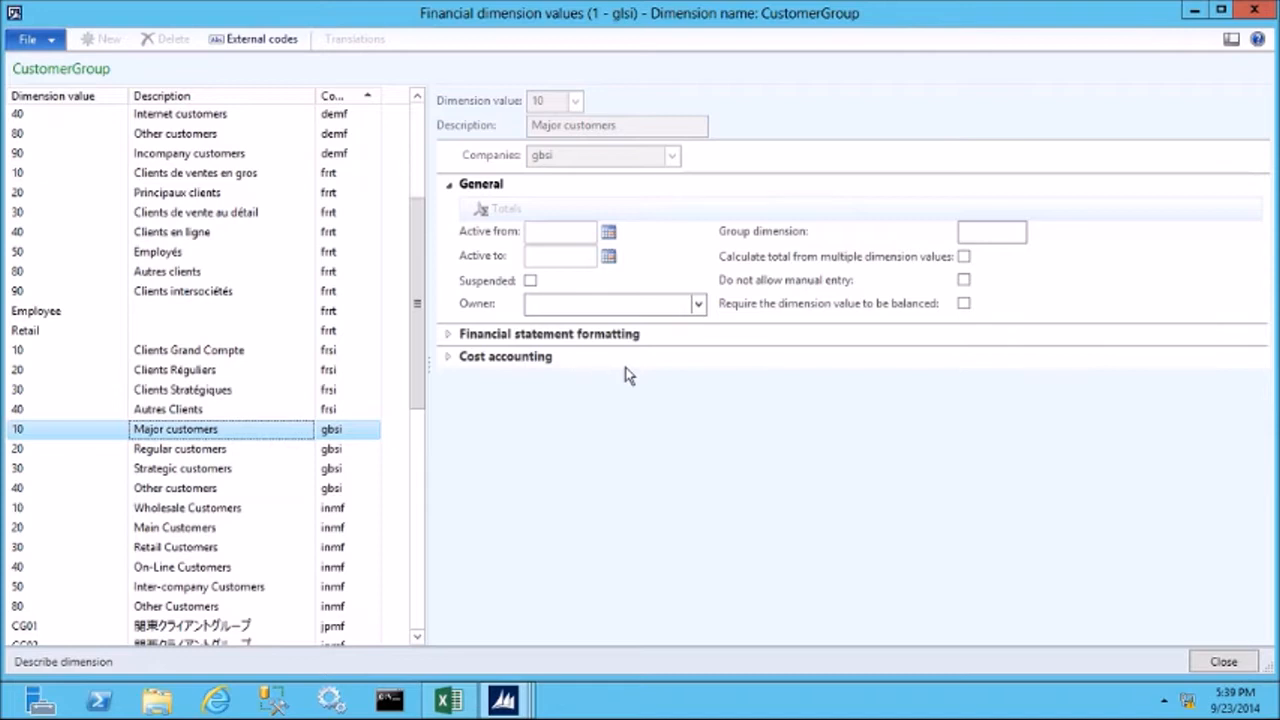
click(1218, 664)
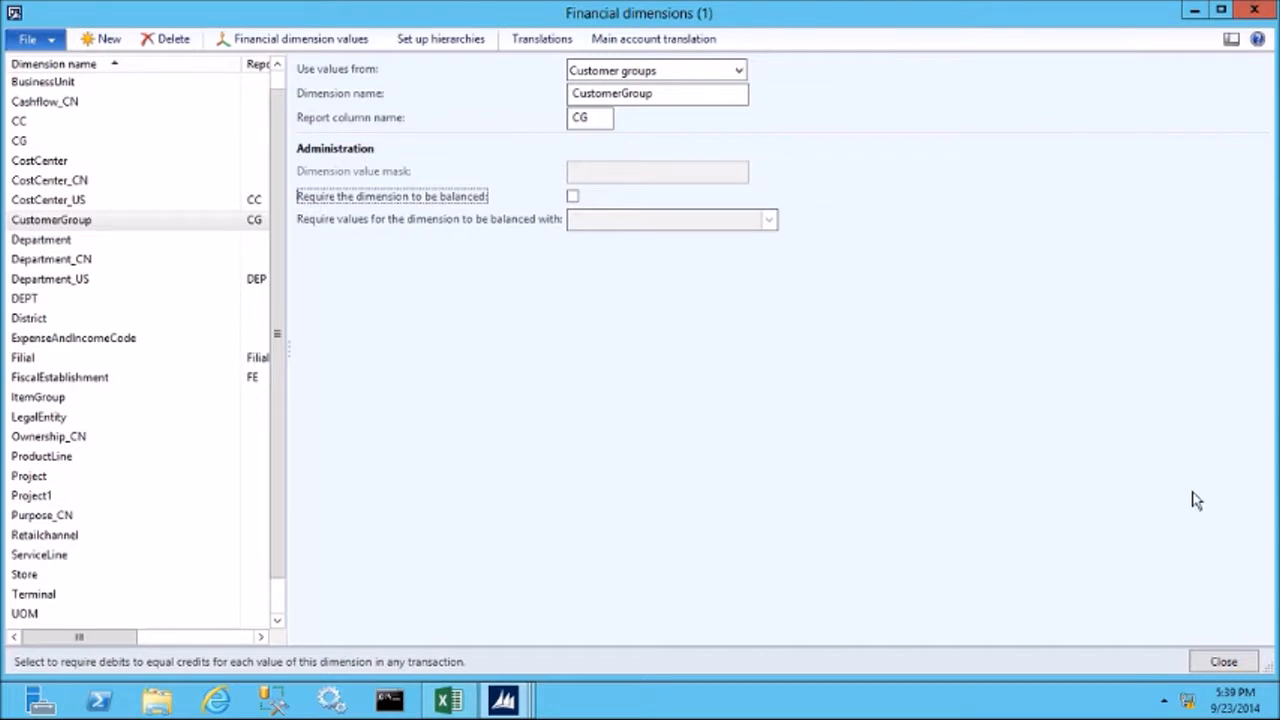
Create a new custom financial dimension named ProductLine.
click(103, 40)
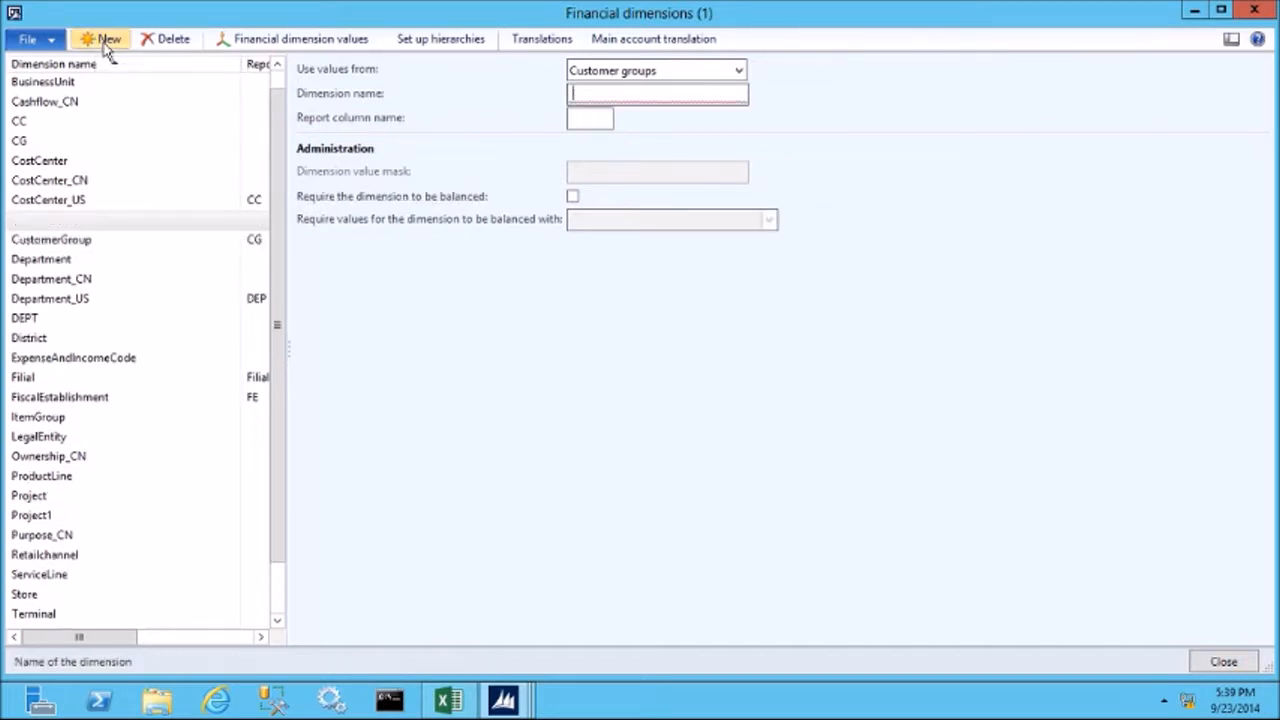
click(743, 71)
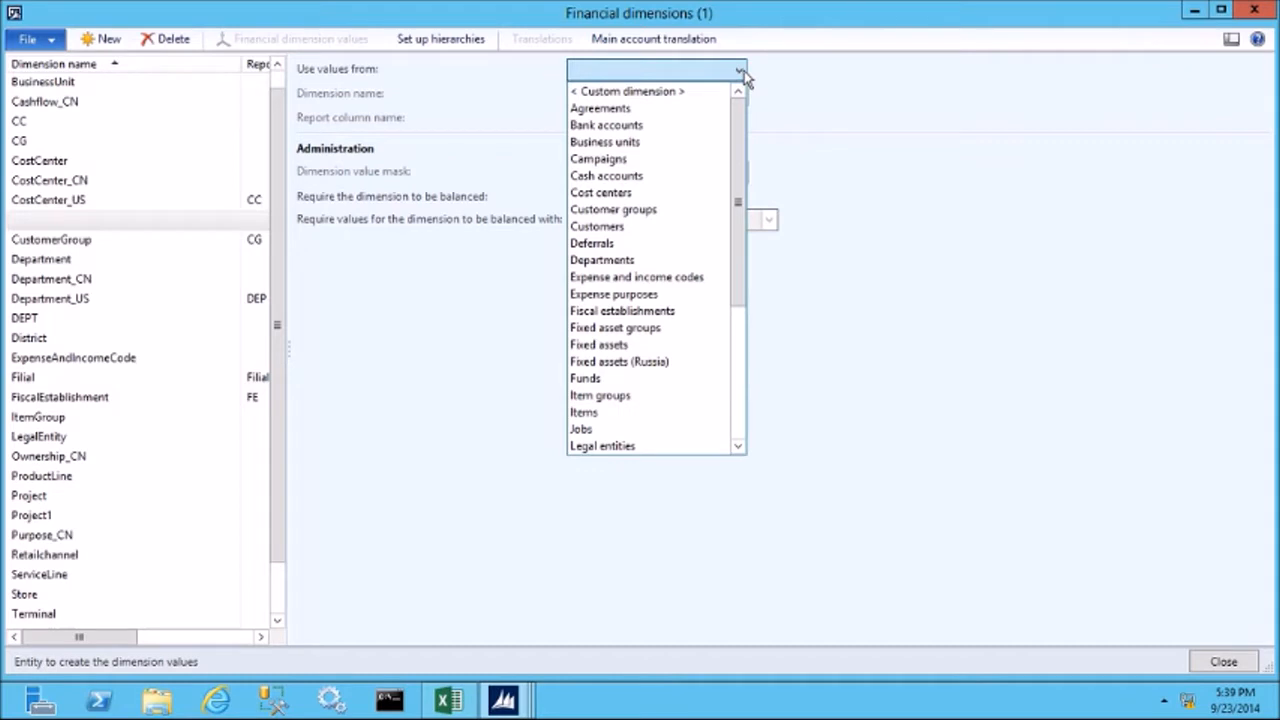
click(645, 91)
click(591, 91)
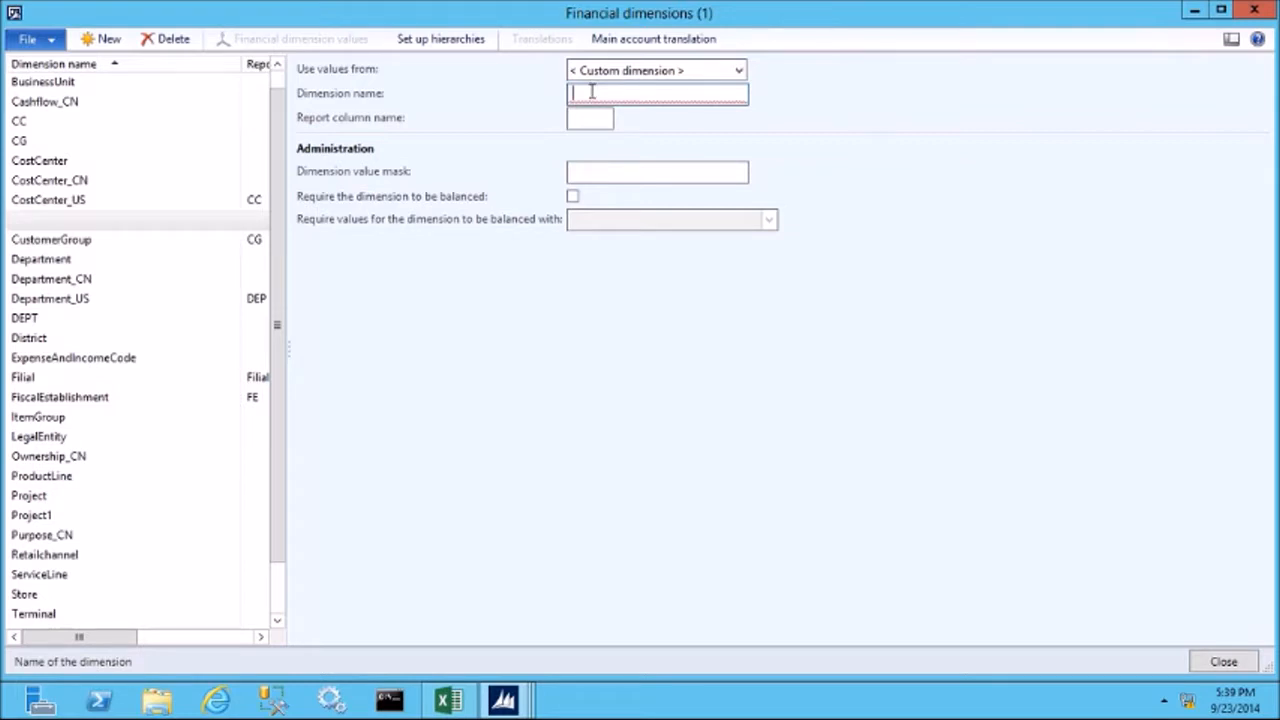
text(Prodcut)
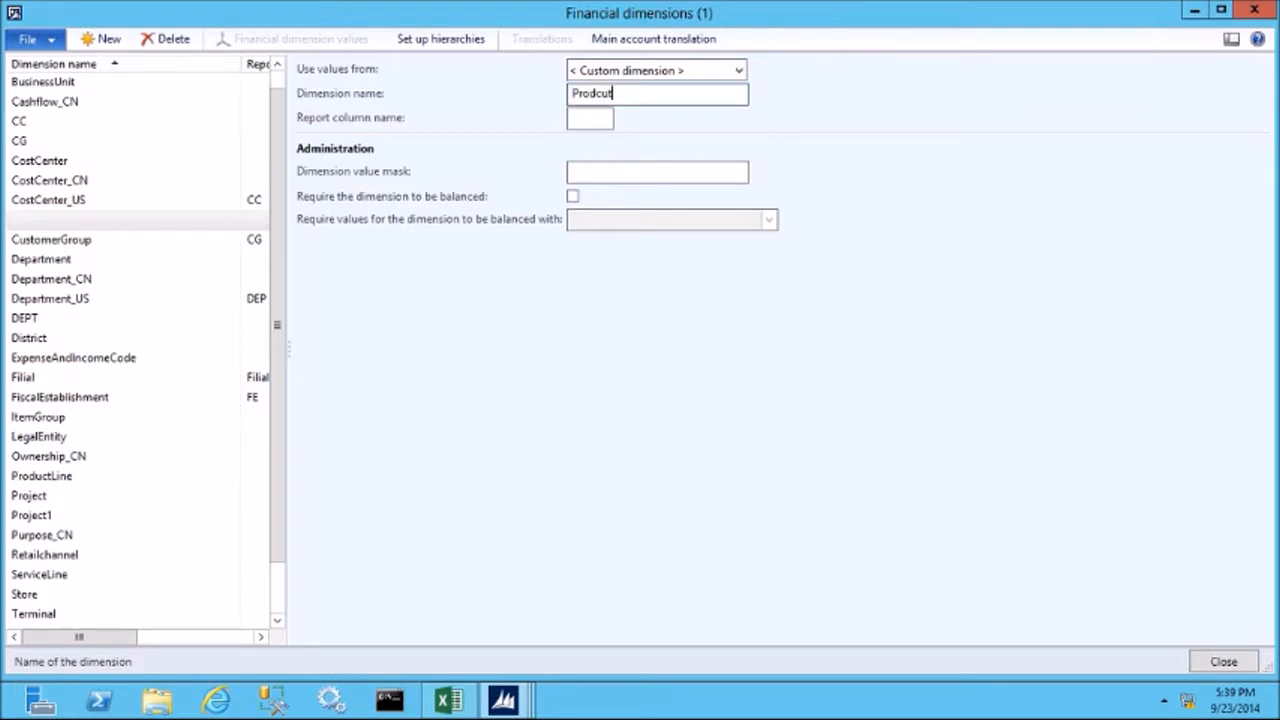
text(Lin)
key(BackSpace)
key(BackSpace)
key(BackSpace)
key(BackSpace)
key(BackSpace)
key(BackSpace)
text(uctLine)
key(Tab)
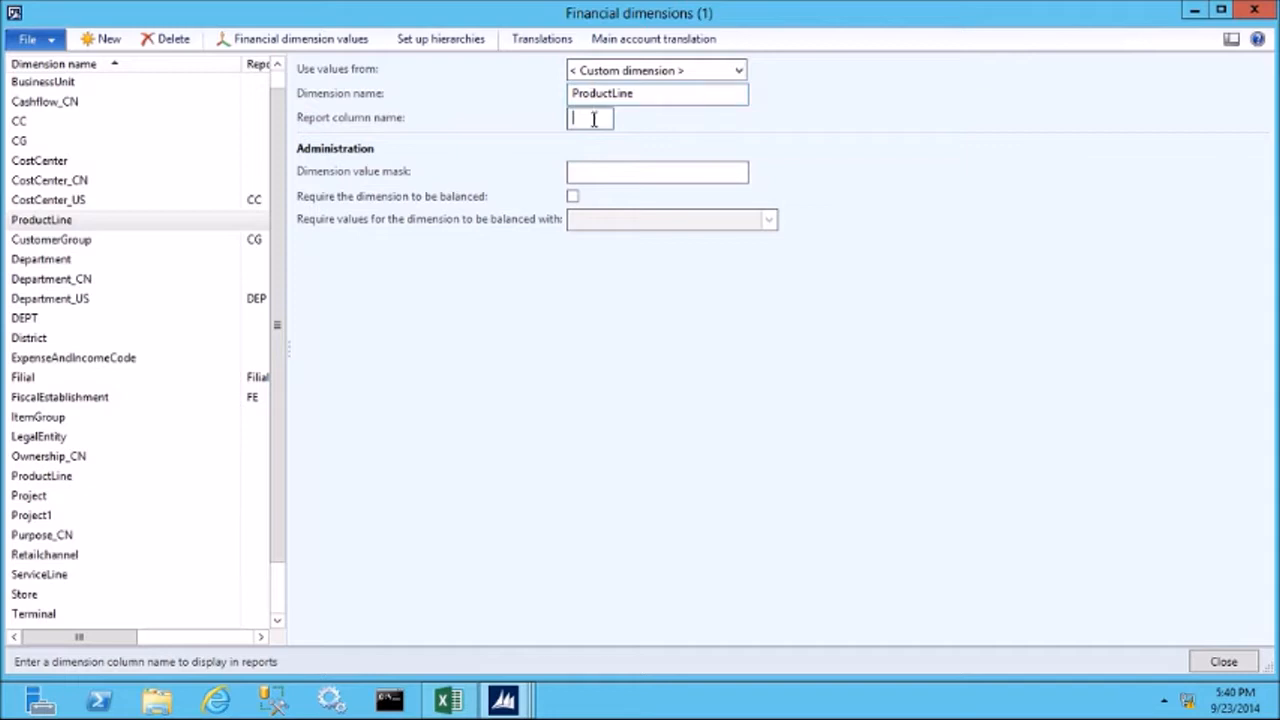
Set the report column name of the custom ProductLine dimension to PL and its dimension value mask to ###.
text(PL)
key(Tab)
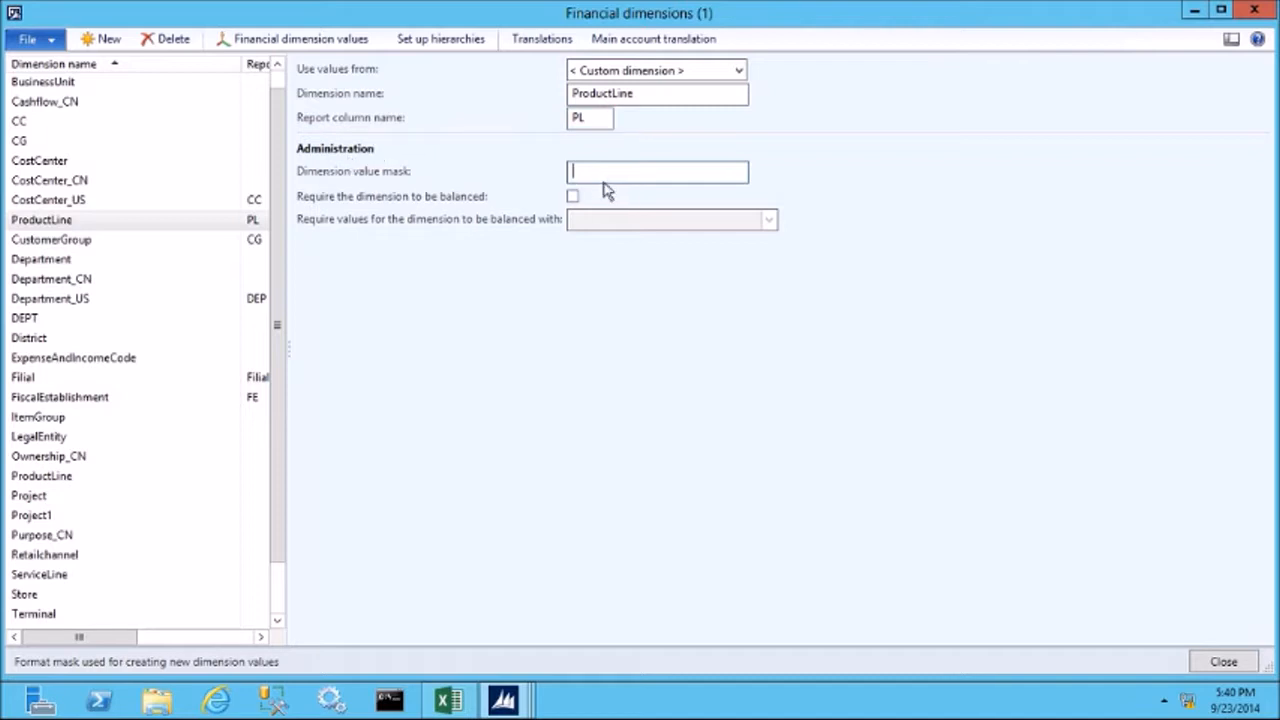
text(###)
key(Tab)
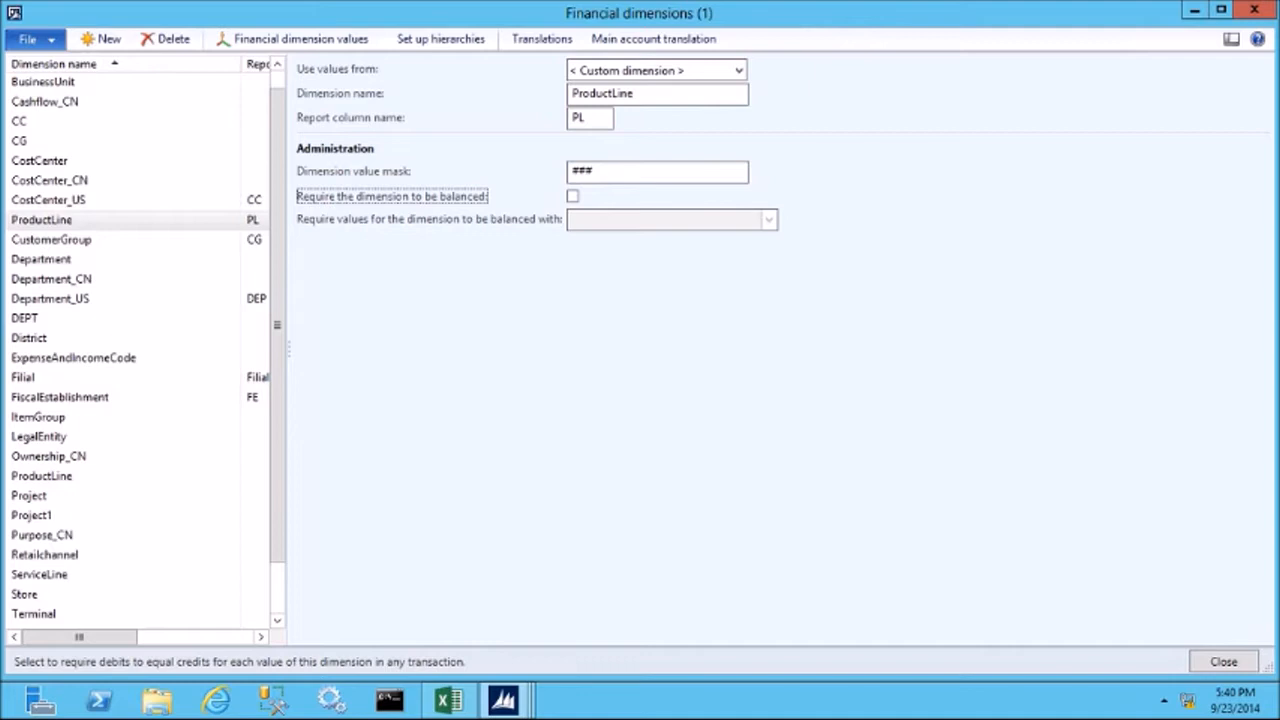
Try to open the financial dimension values of the custom ProductLine dimension, then read and dismiss the message.
click(312, 50)
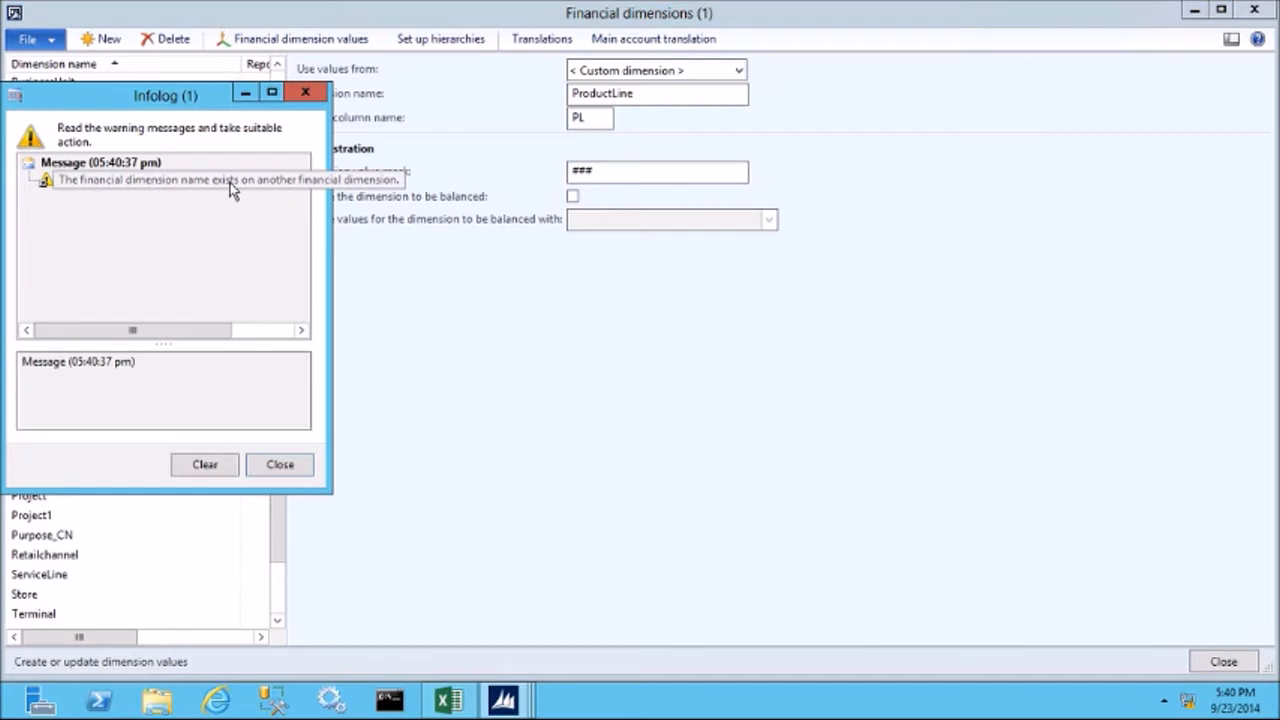
click(230, 181)
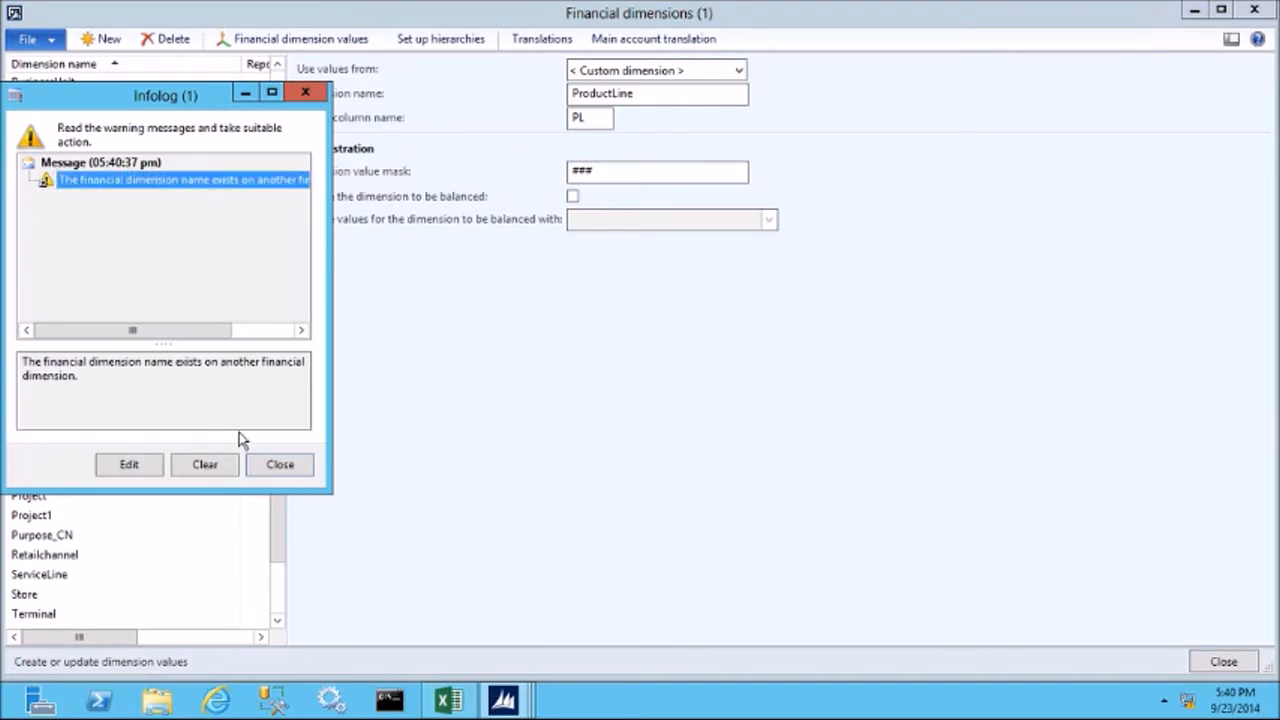
click(279, 465)
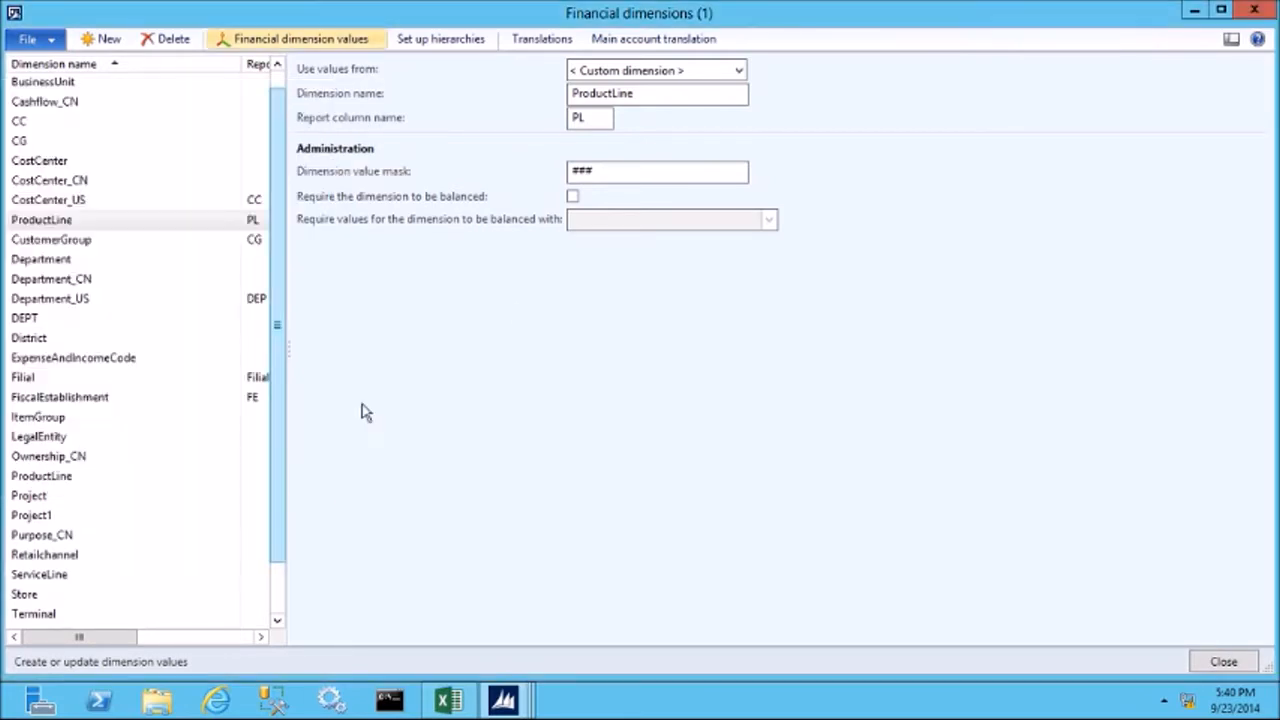
Rename the new custom ProductLine dimension to ProductLine_US and open its financial dimension values.
click(658, 96)
text(_)
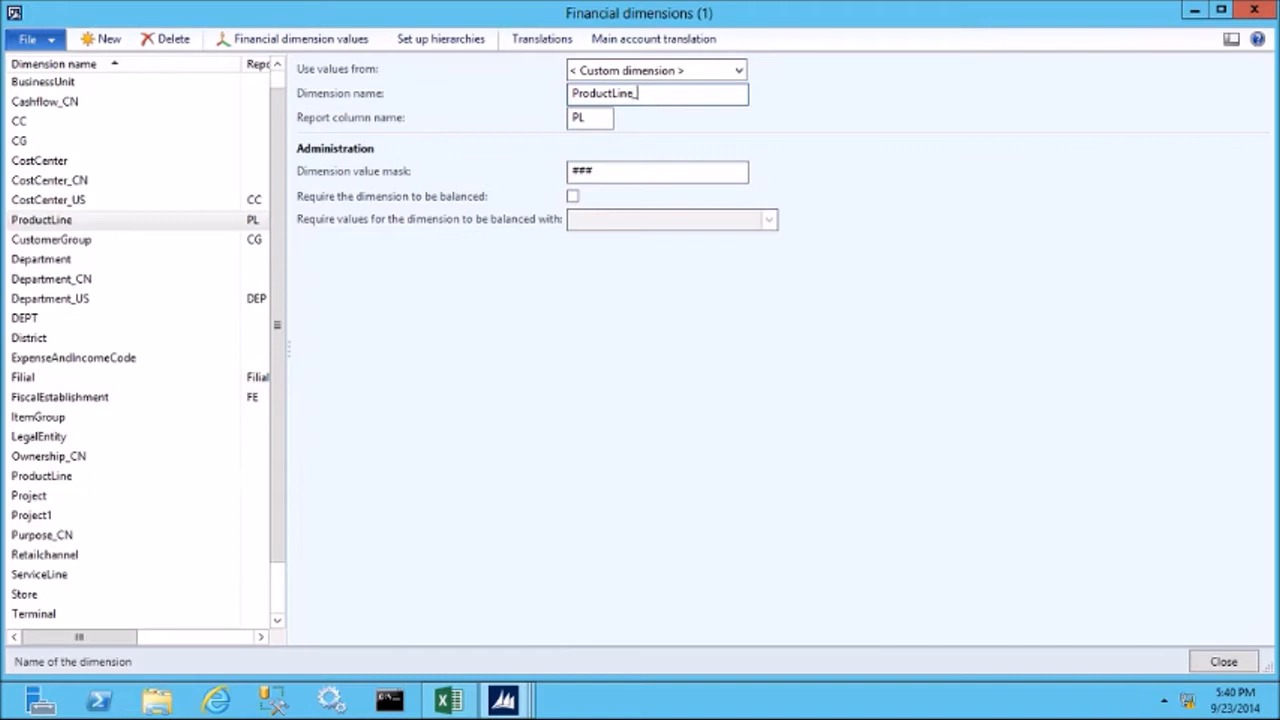
text(US)
click(258, 44)
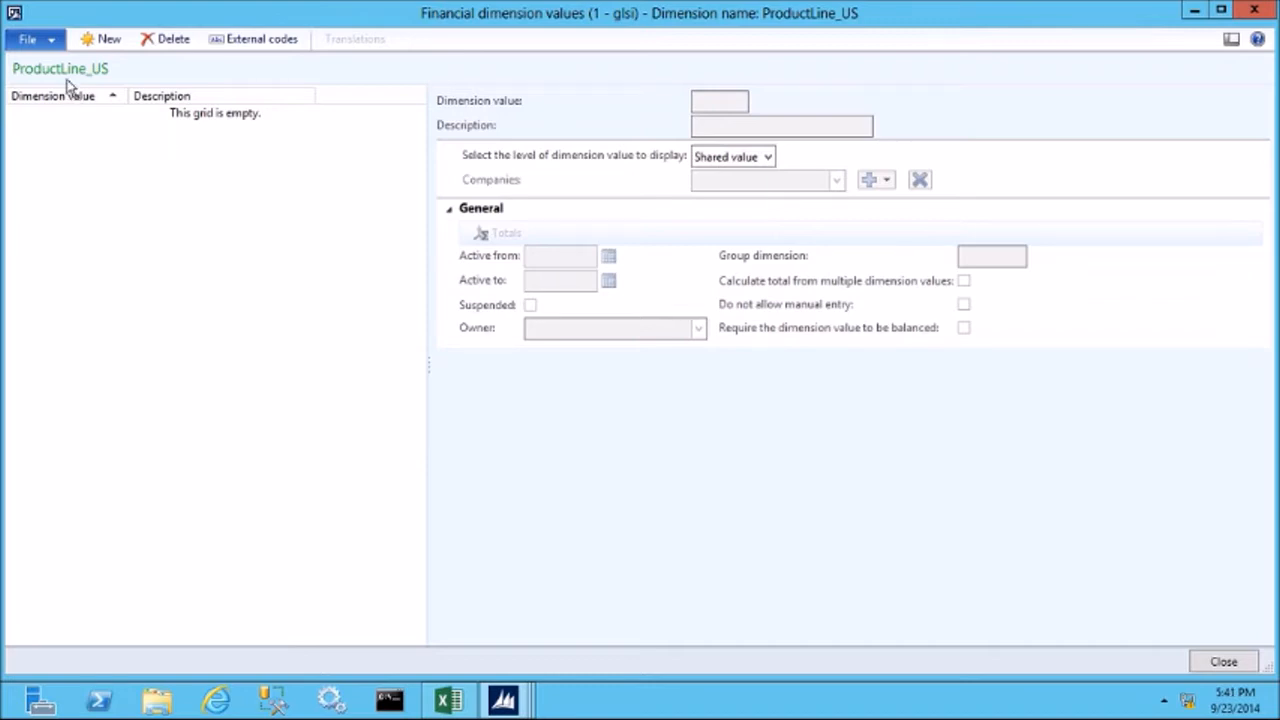
Add dimension value 100 with the description Private Label Apparel to the ProductLine_US dimension.
click(93, 38)
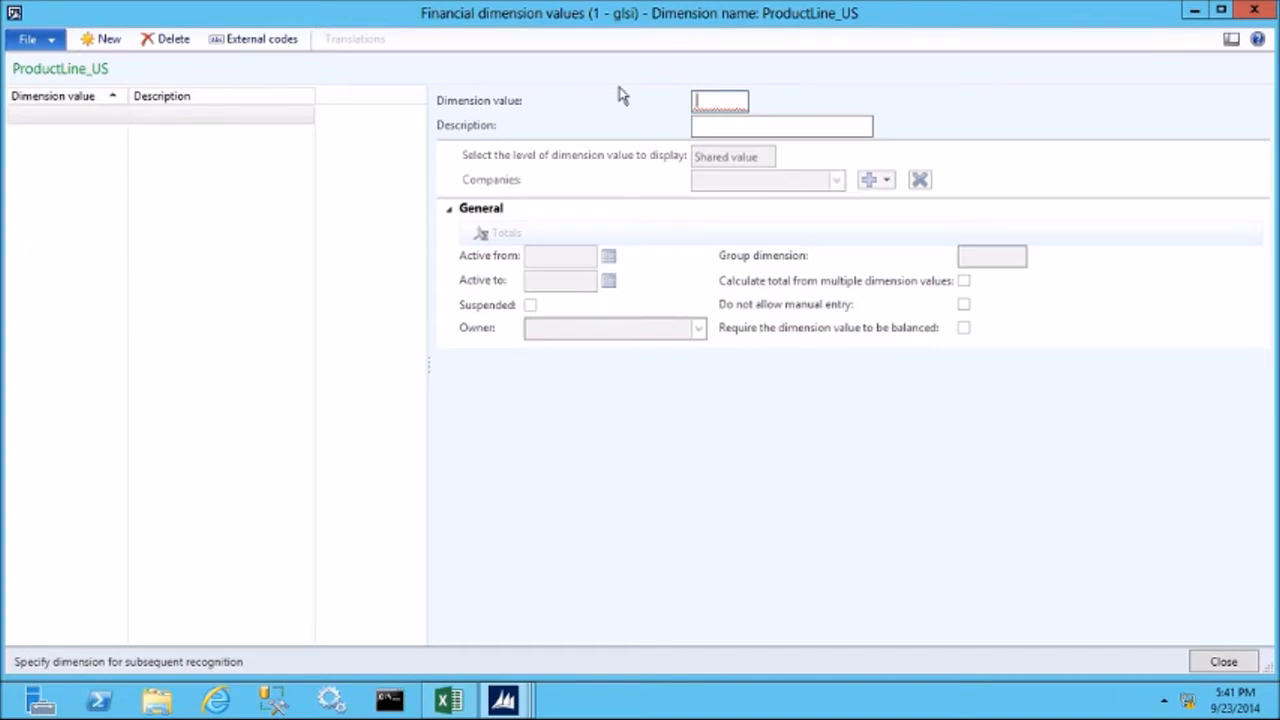
text(100)
key(Tab)
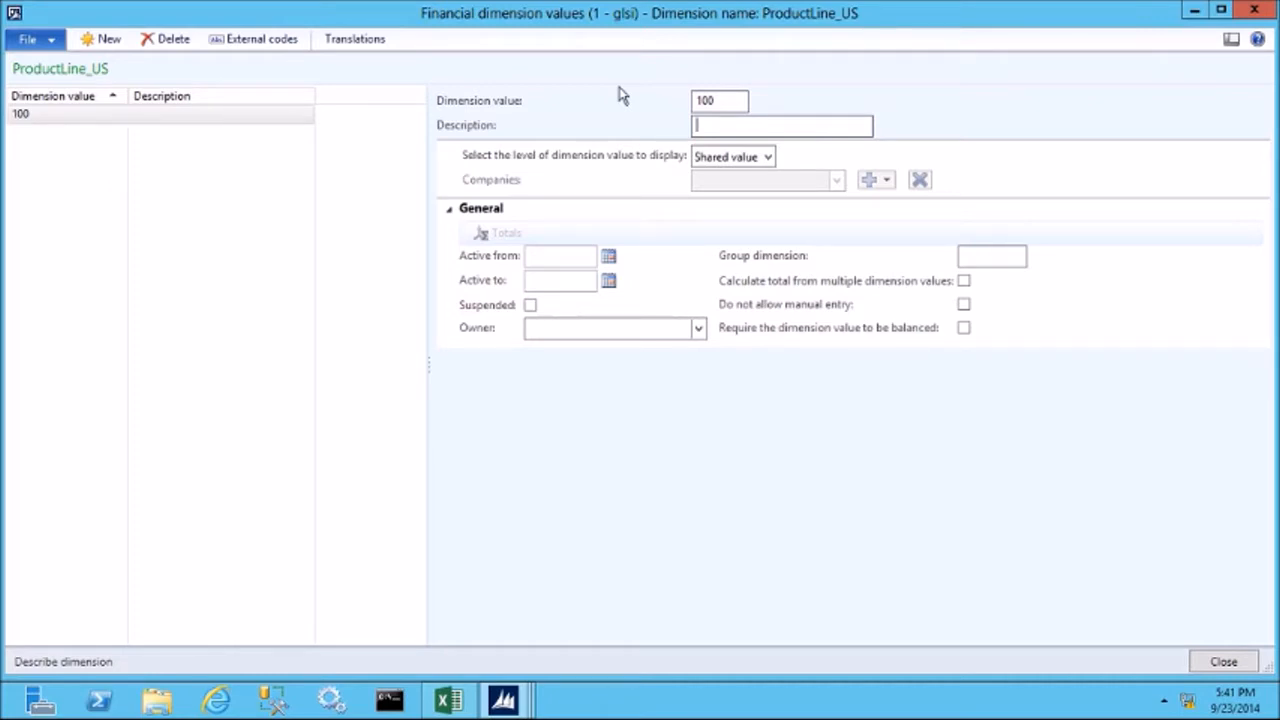
text(Private Label Apparel)
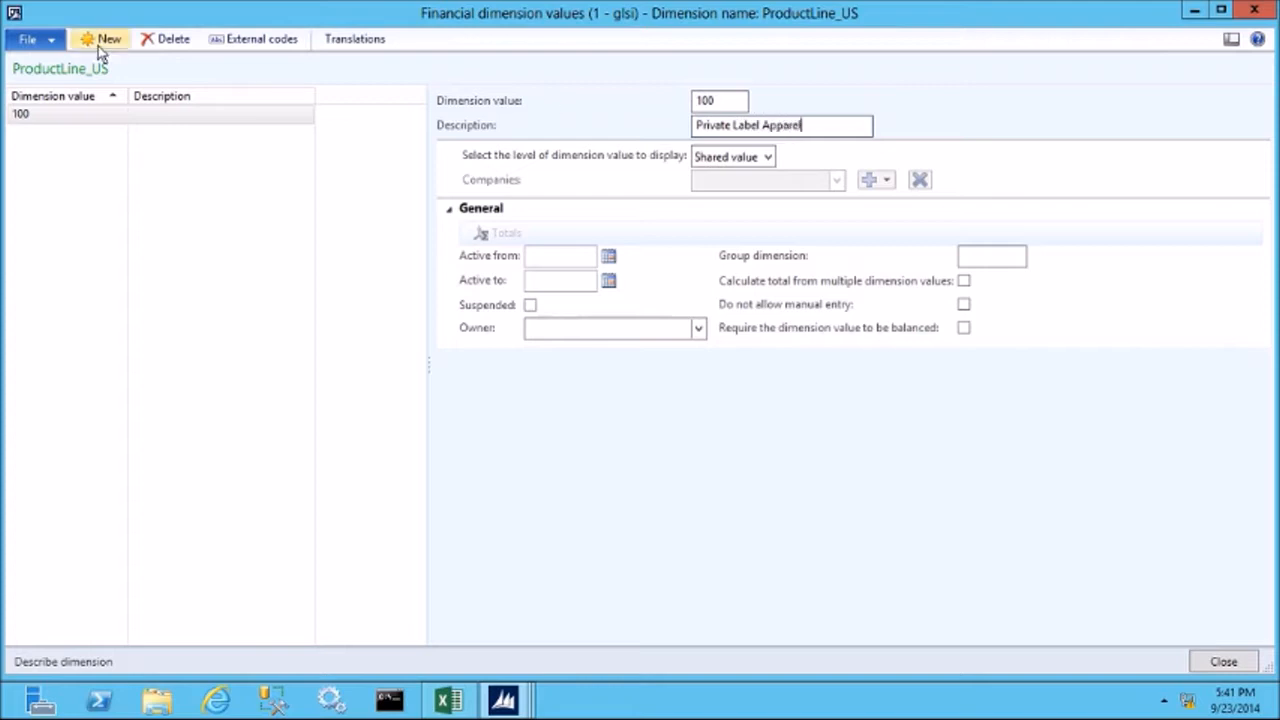
text(200)
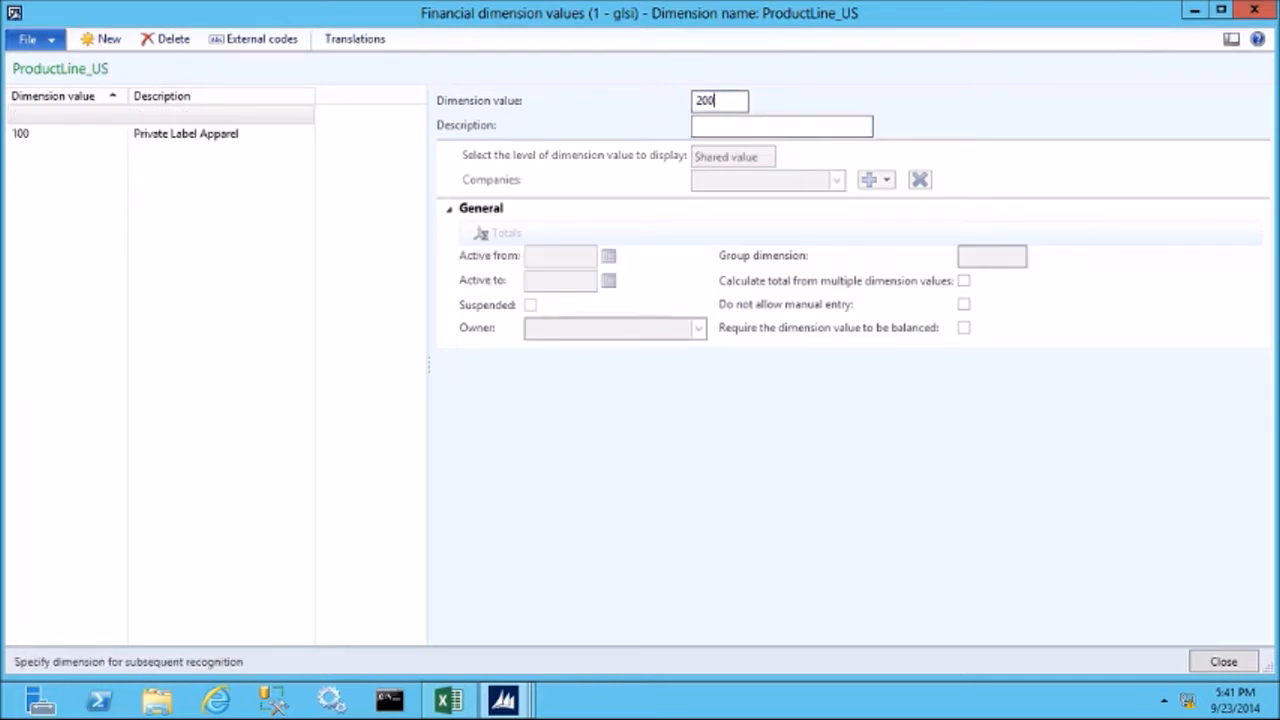
Add dimension value 200 with the description Contoso Apparel to the ProductLine_US dimension.
key(Tab)
text(C)
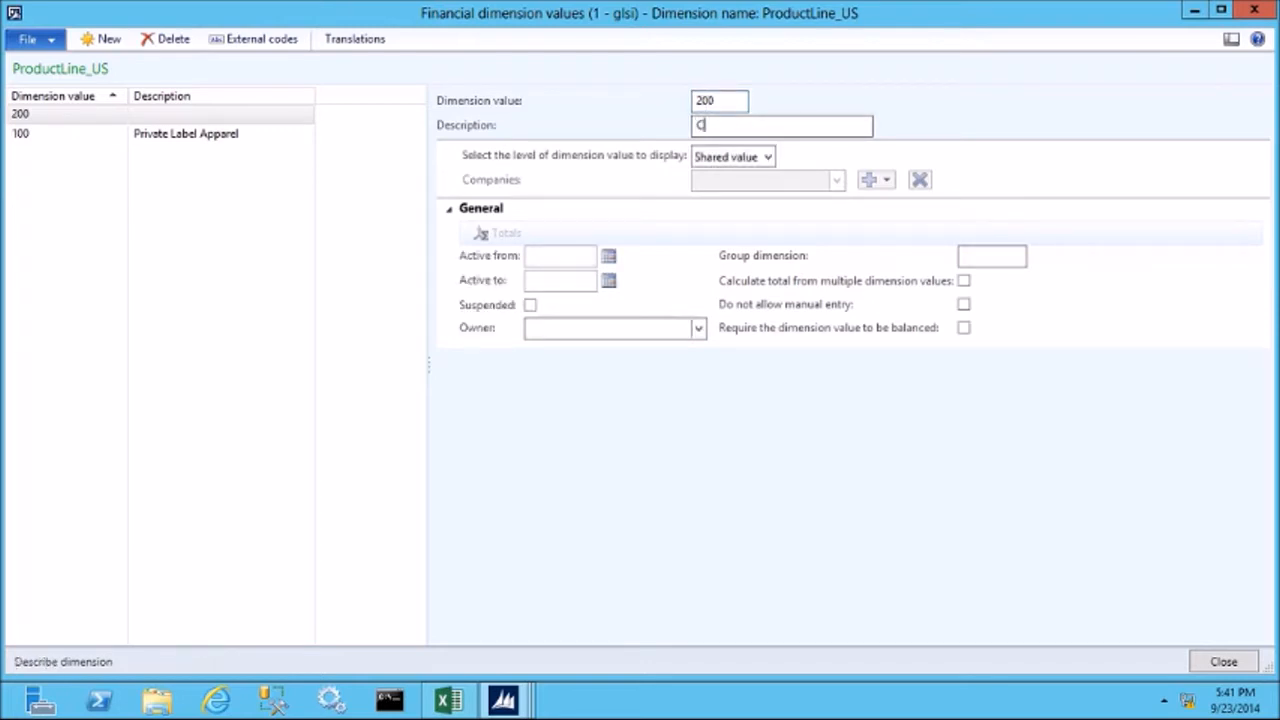
text(ontoso Apparel)
Add dimension value 300 with the description Distributed Apparel to ProductLine_US, and close the dimension values form.
click(117, 47)
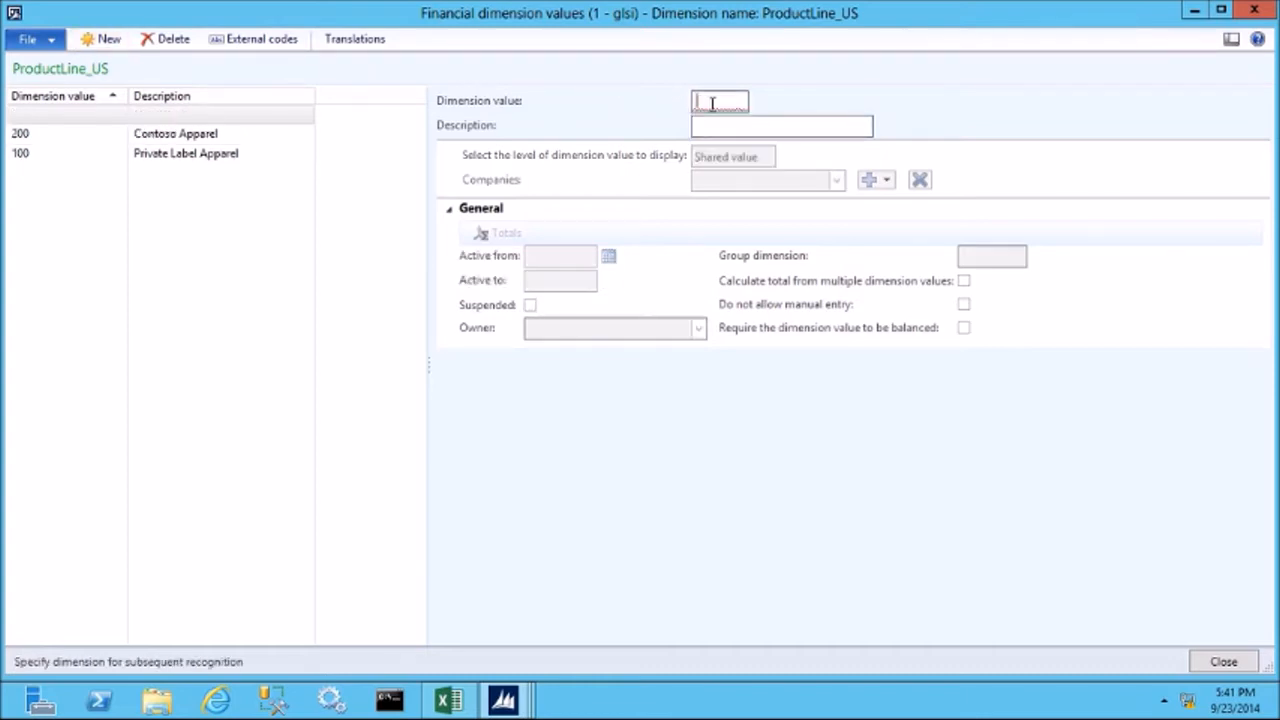
text(300)
key(Tab)
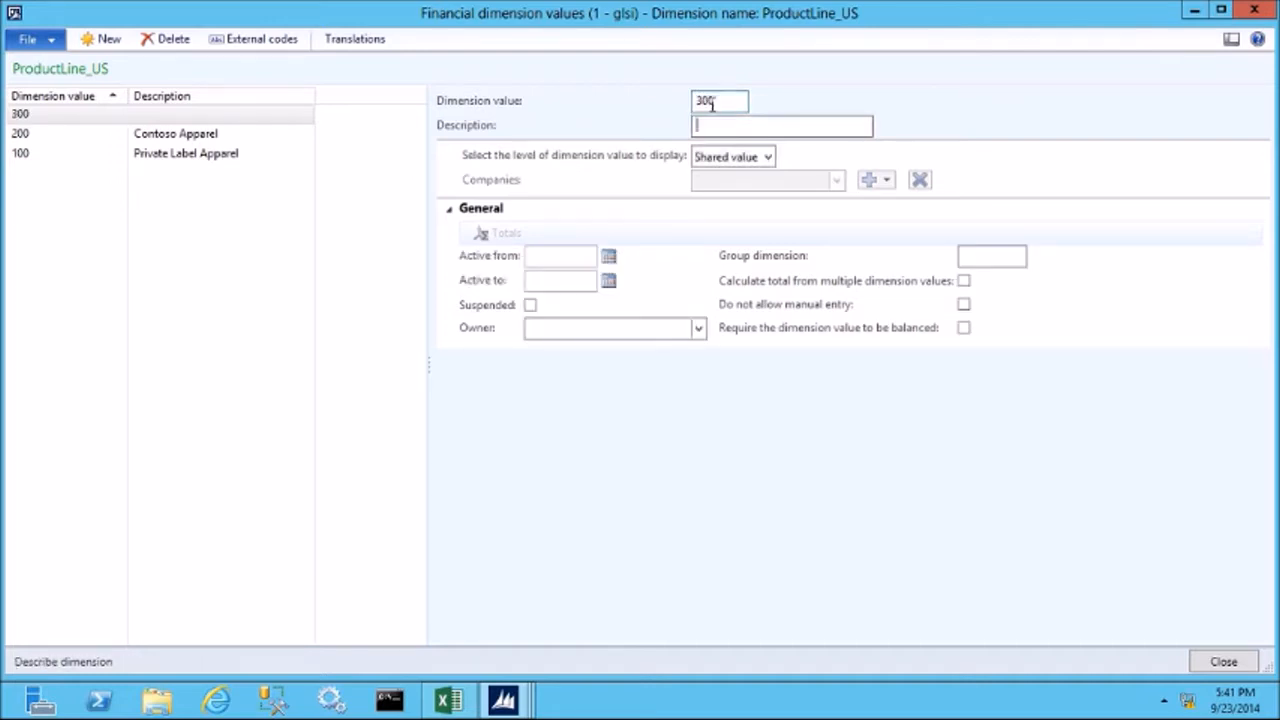
text(Distributed Apparel)
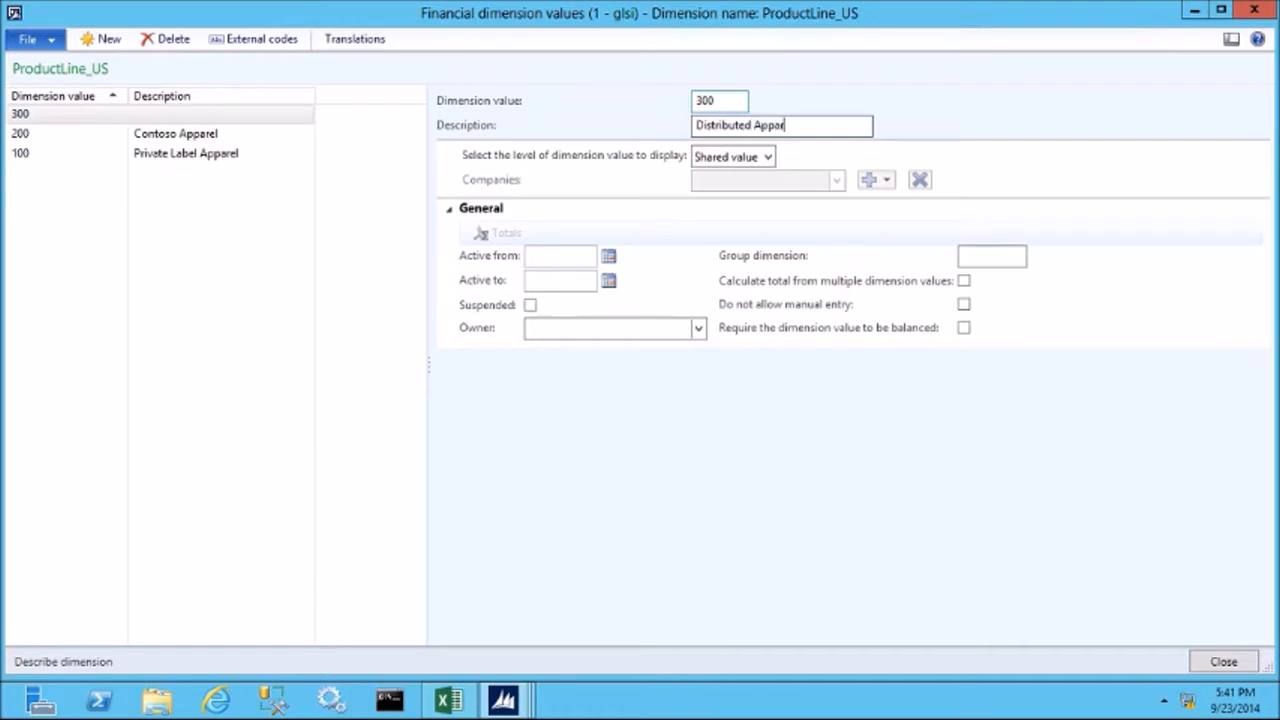
key(Tab)
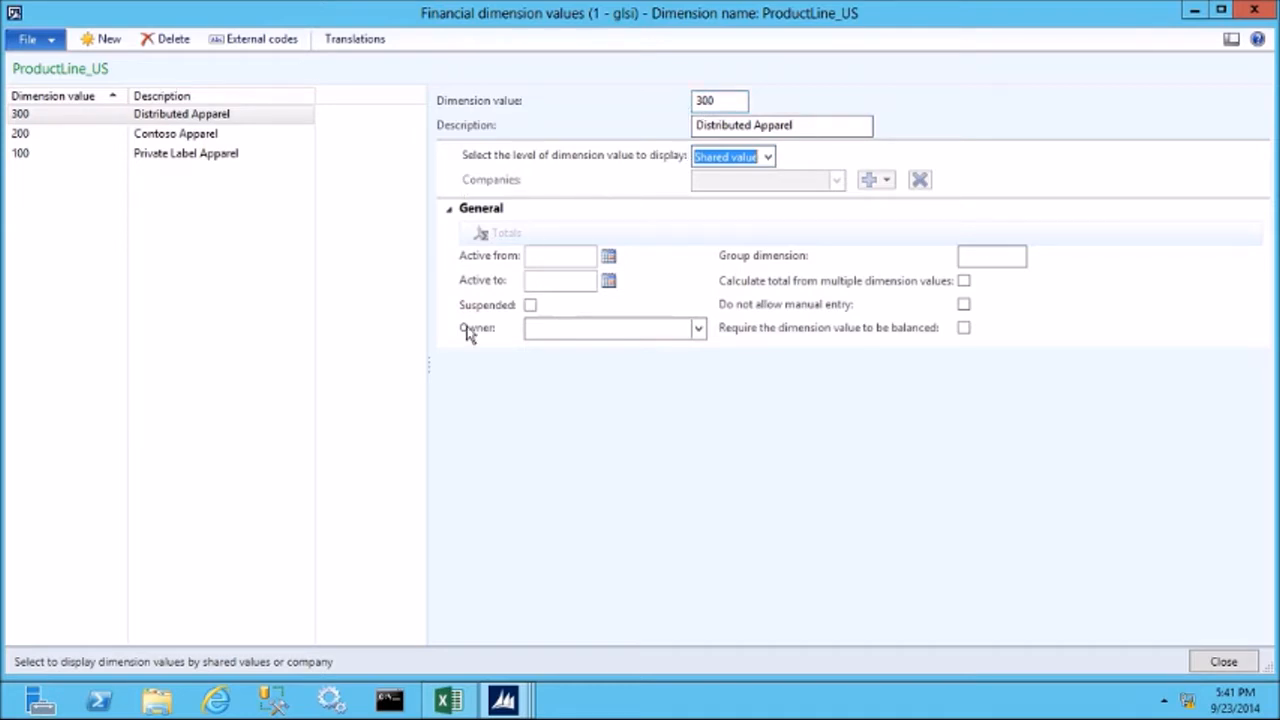
click(1224, 663)
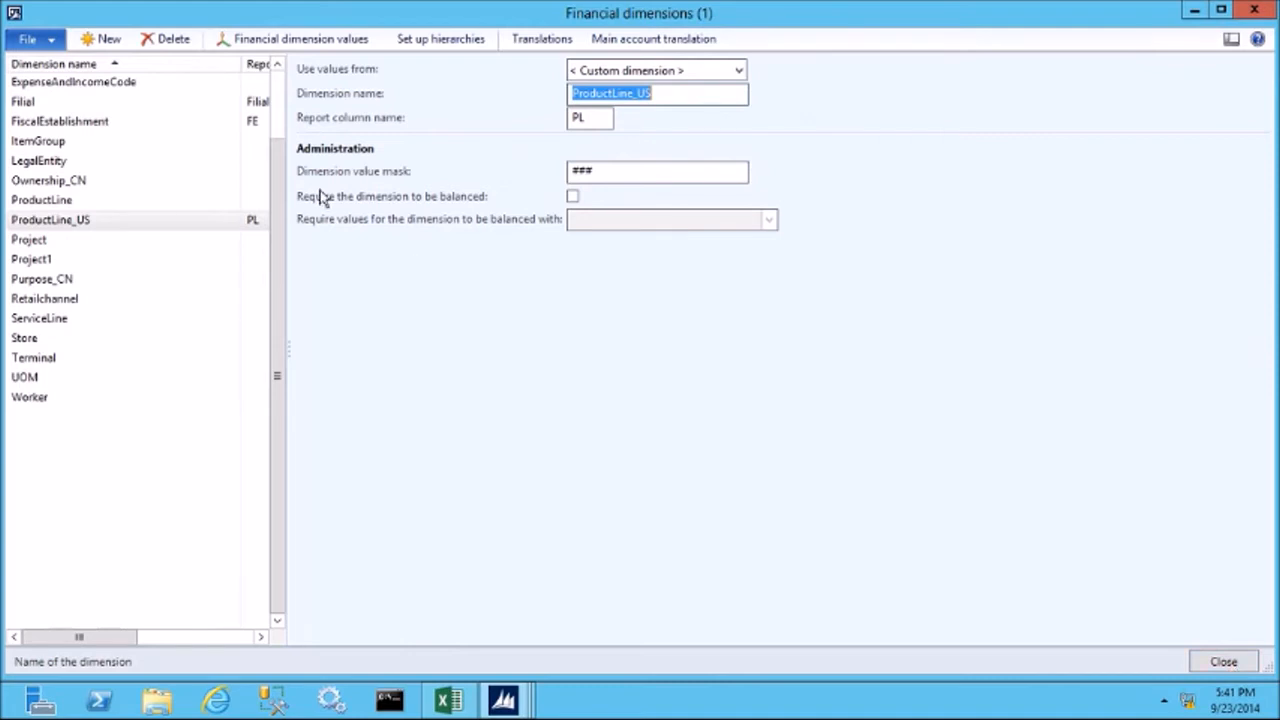
Create a new custom financial dimension named UOM_US.
click(108, 40)
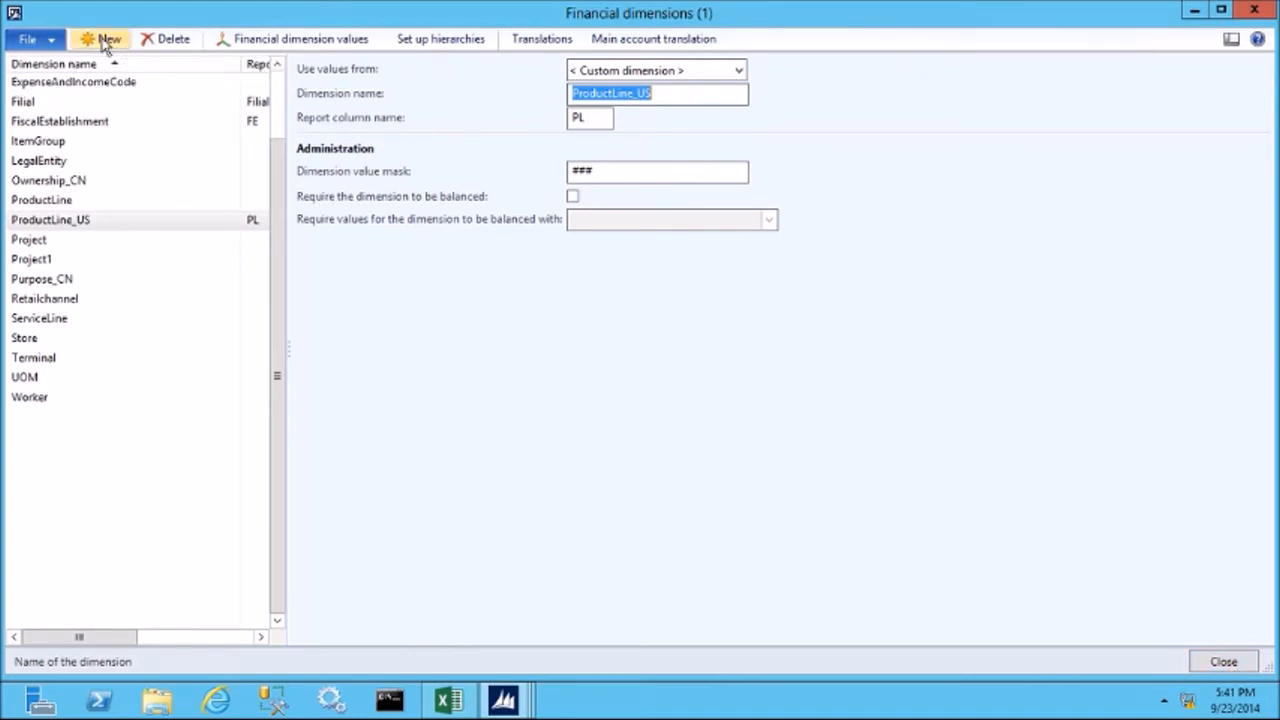
click(738, 72)
click(645, 94)
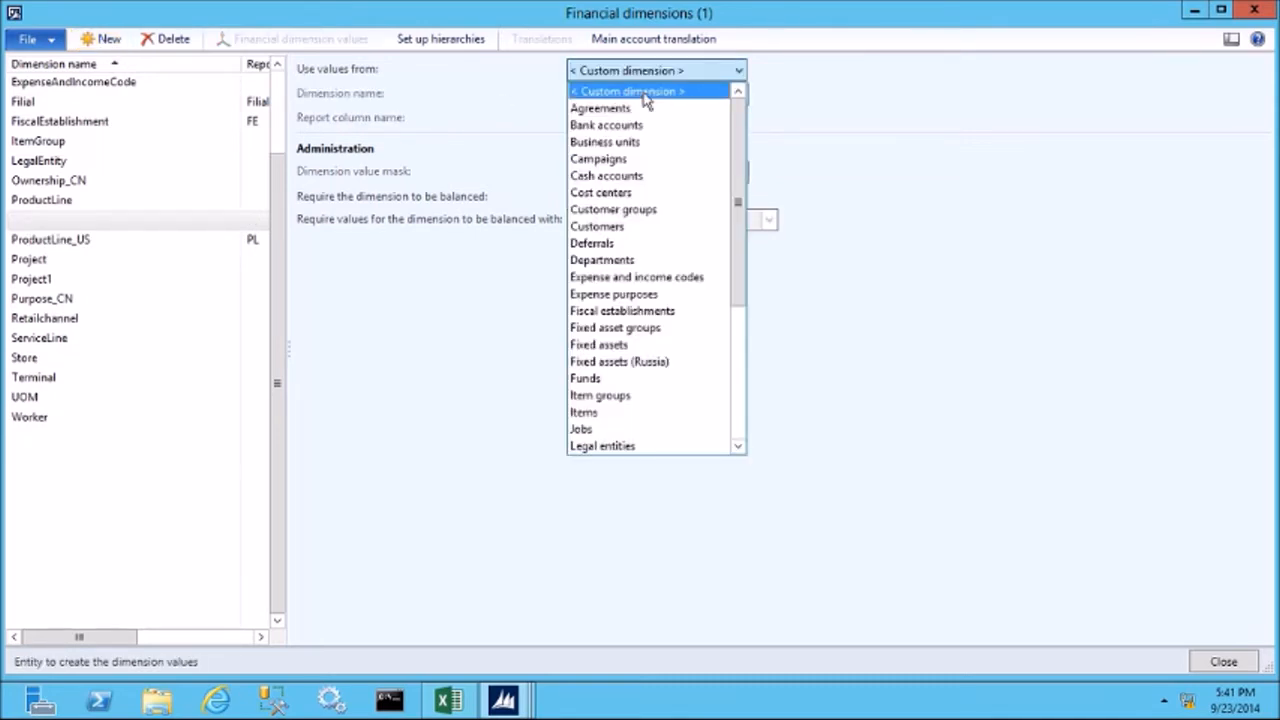
click(635, 93)
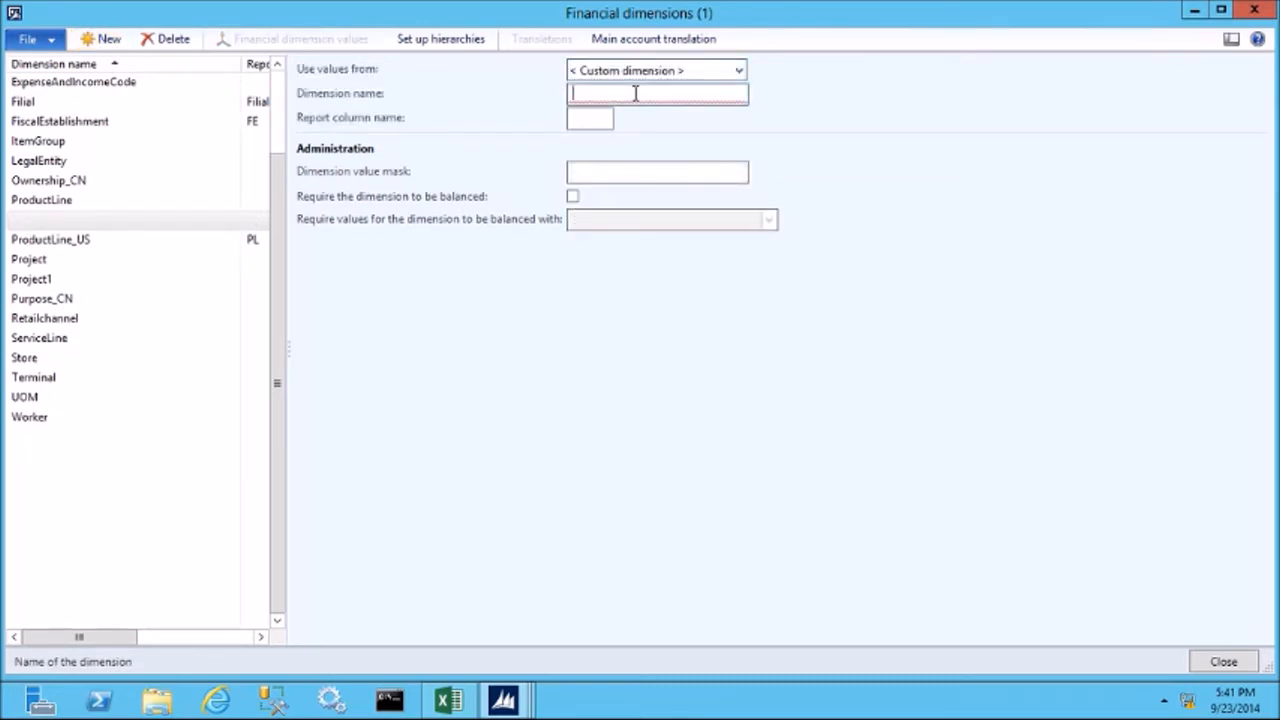
text(UOM_US)
key(Tab)
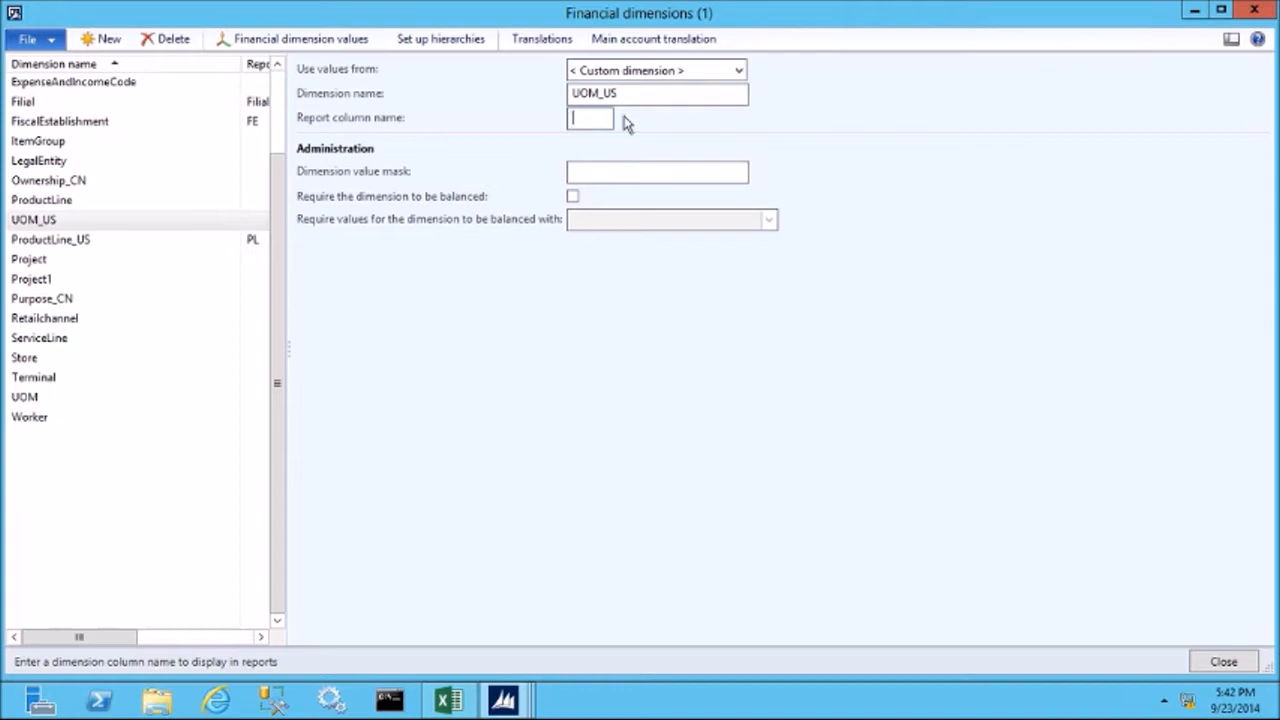
text(UOM)
Set the report column name of the UOM_US dimension to UOM and open its financial dimension values.
key(Tab)
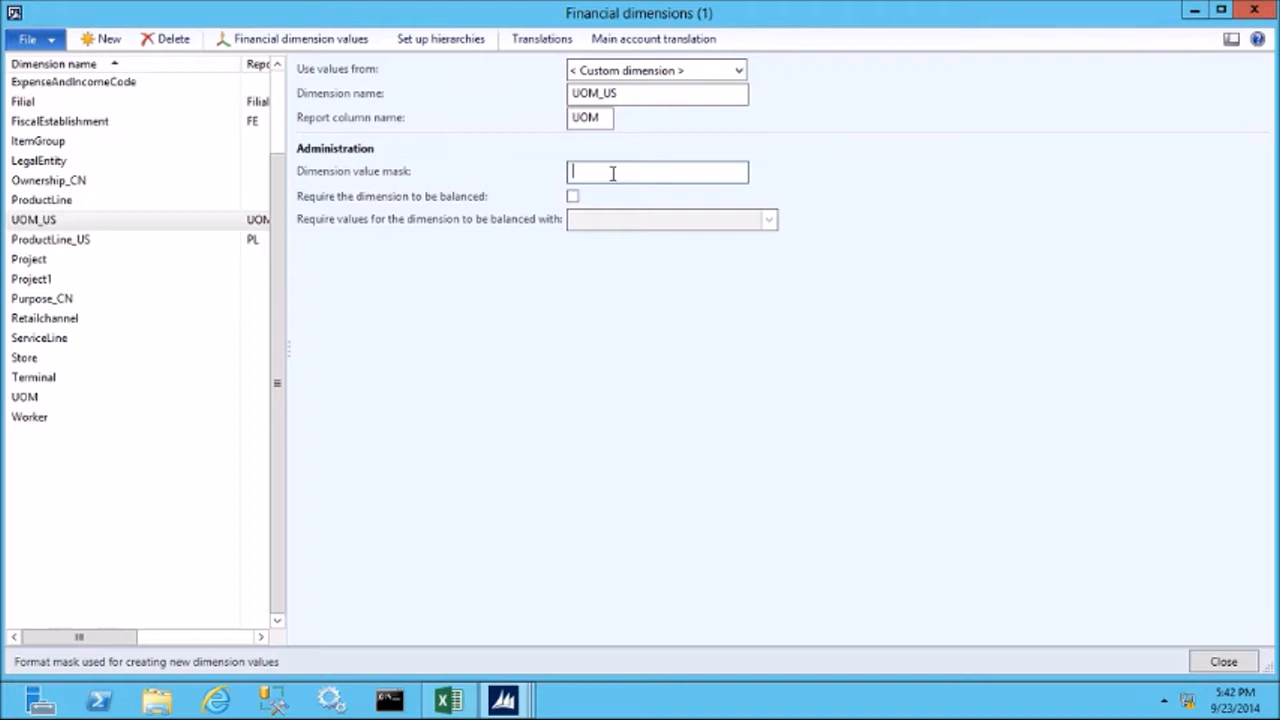
click(301, 43)
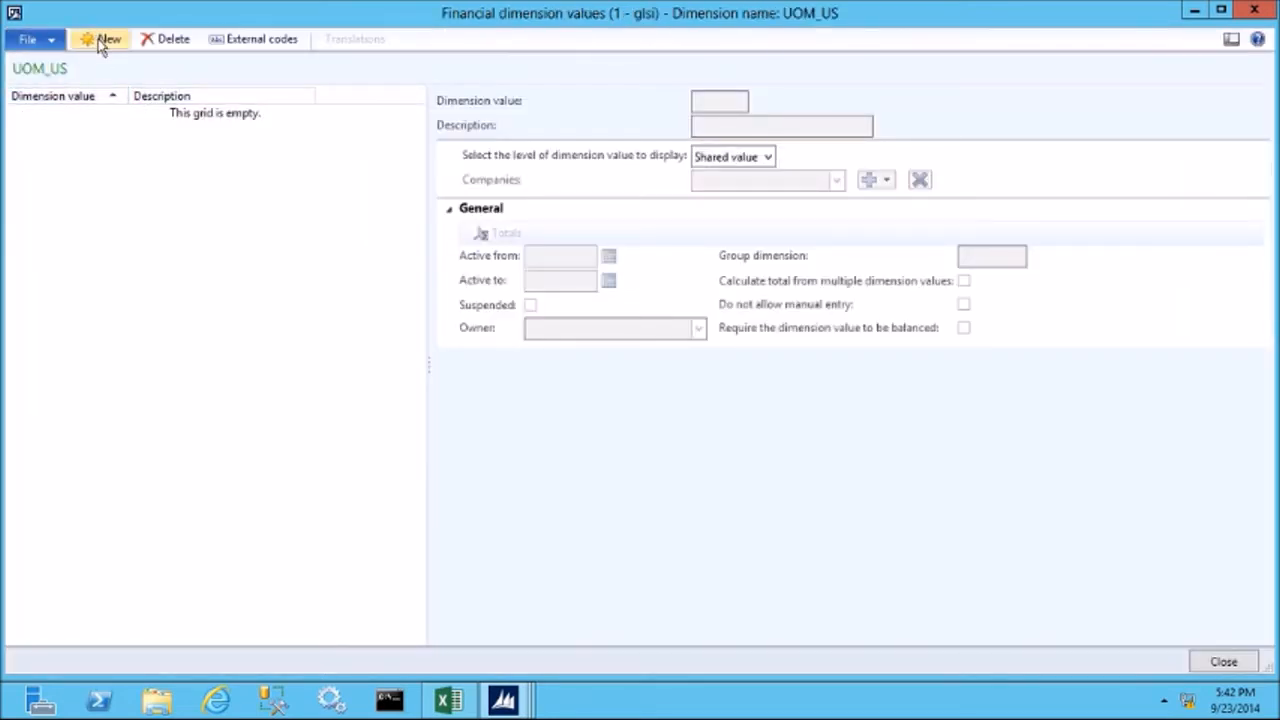
Add dimension value FTE with the description Full Time Equivalent to the UOM_US dimension.
click(99, 40)
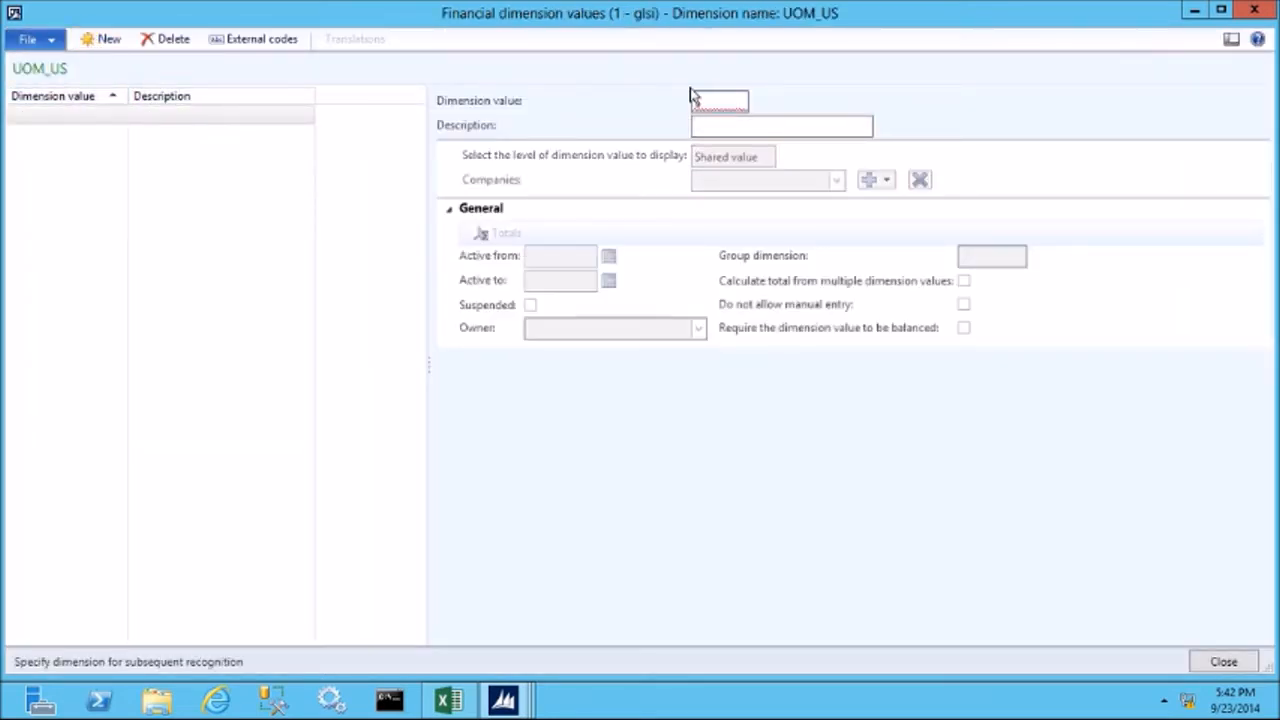
text(FTE)
key(Tab)
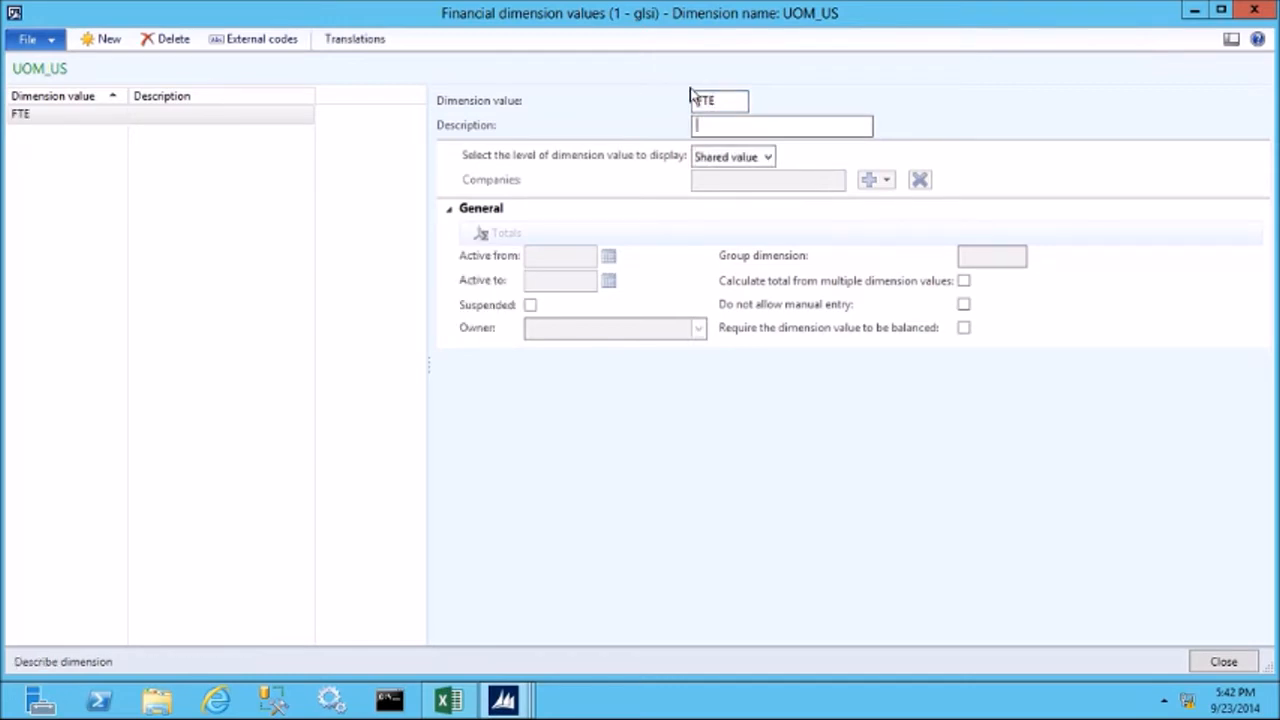
text(Full)
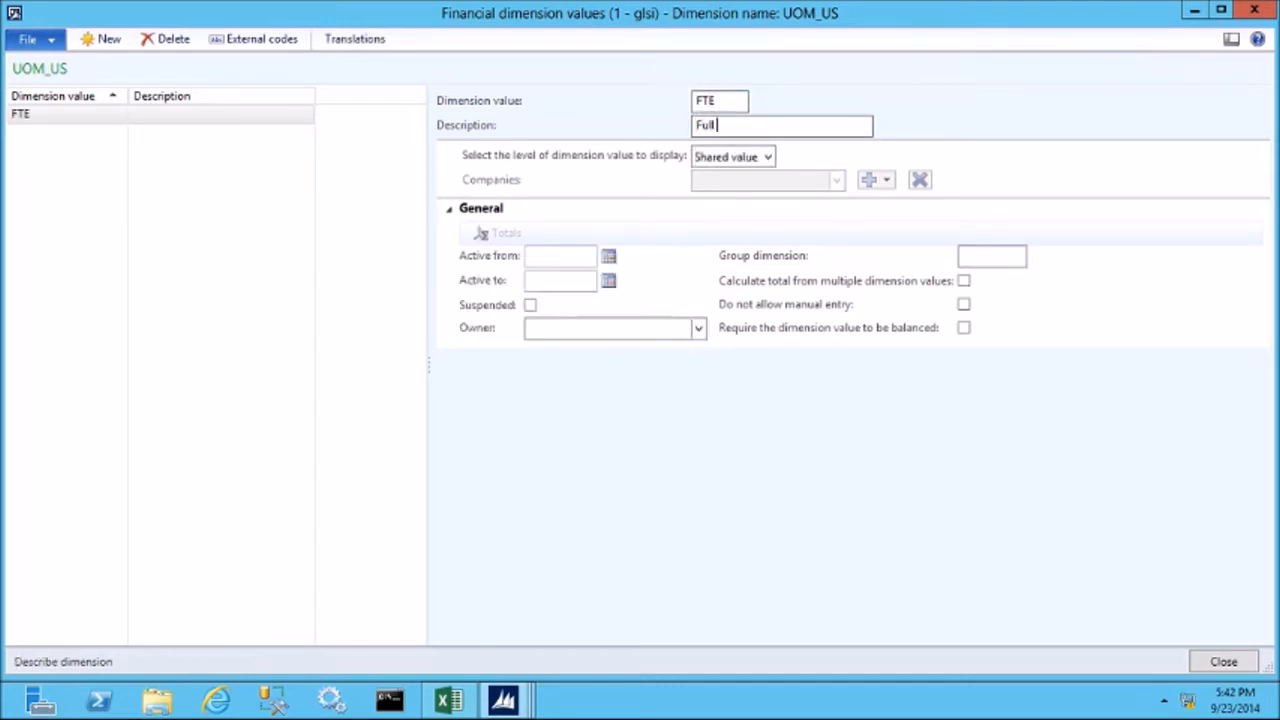
text( Time Equivalent)
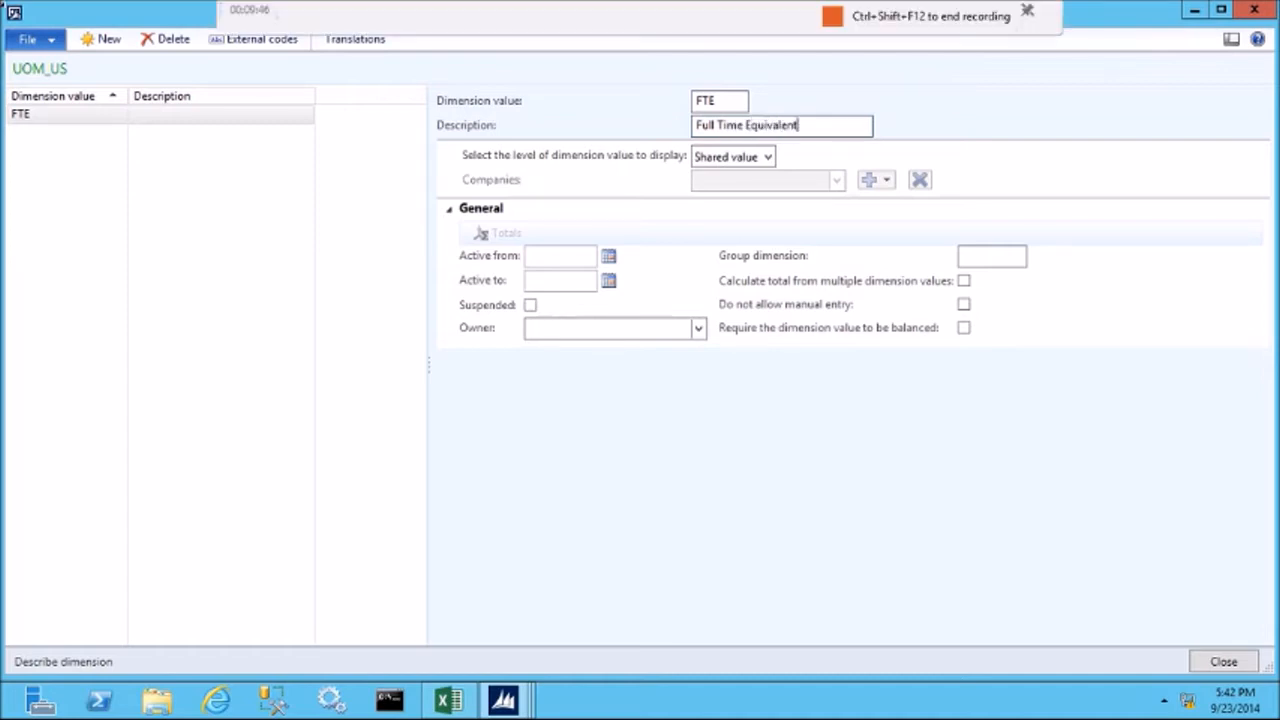
Add dimension value SF with the description Square Footage to UOM_US, and close the dimension values and financial dimensions forms.
click(107, 44)
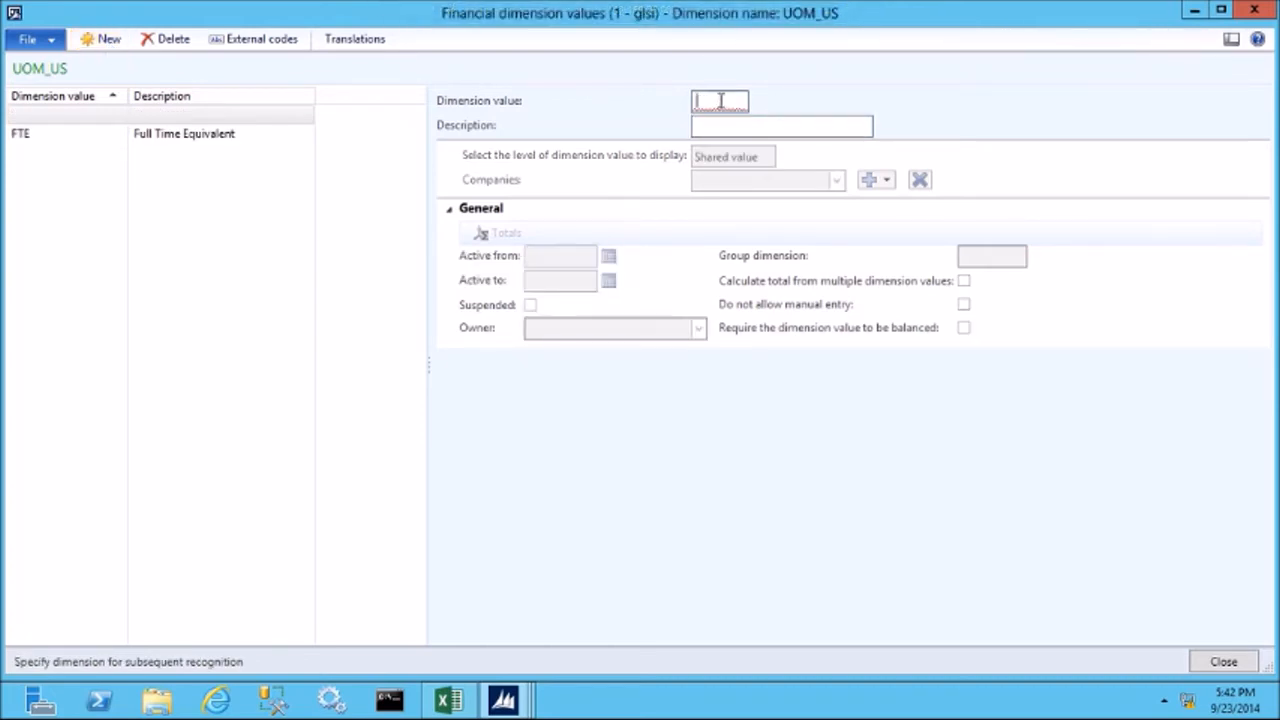
text(SF)
key(Tab)
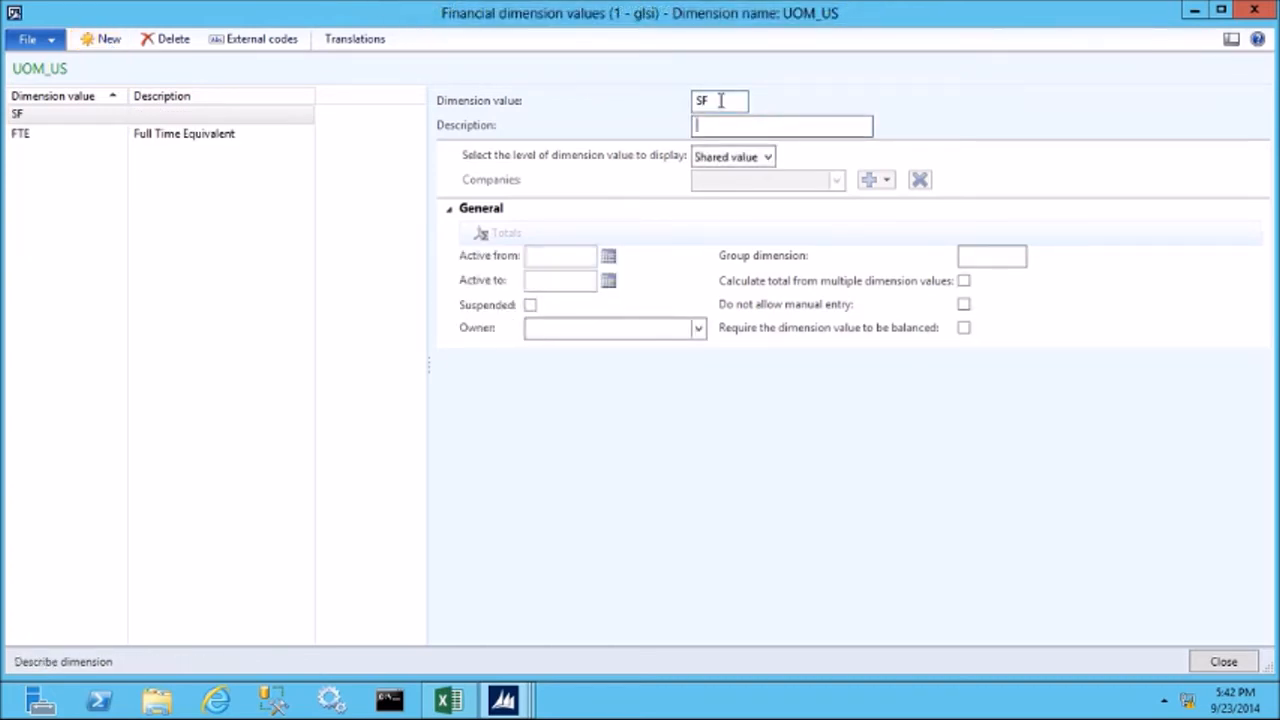
text(Squarte)
key(BackSpace)
key(BackSpace)
text(ee Footage)
key(Tab)
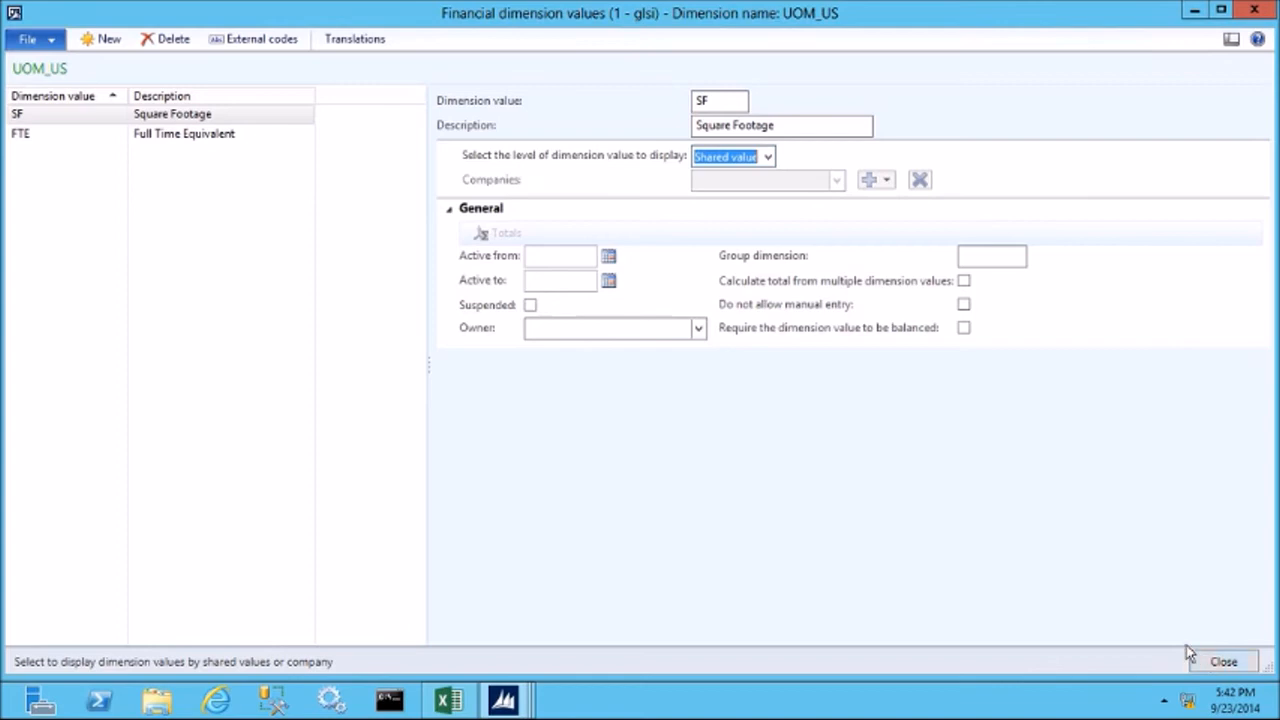
click(1212, 663)
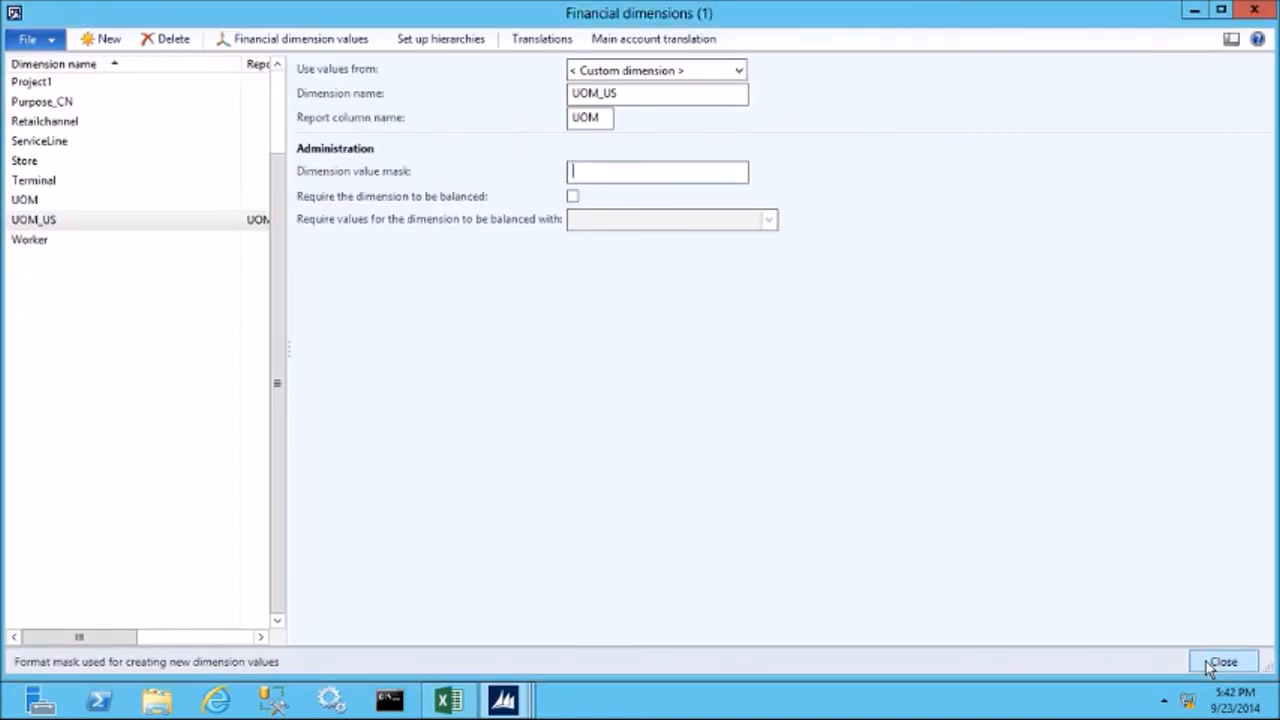
click(1222, 663)
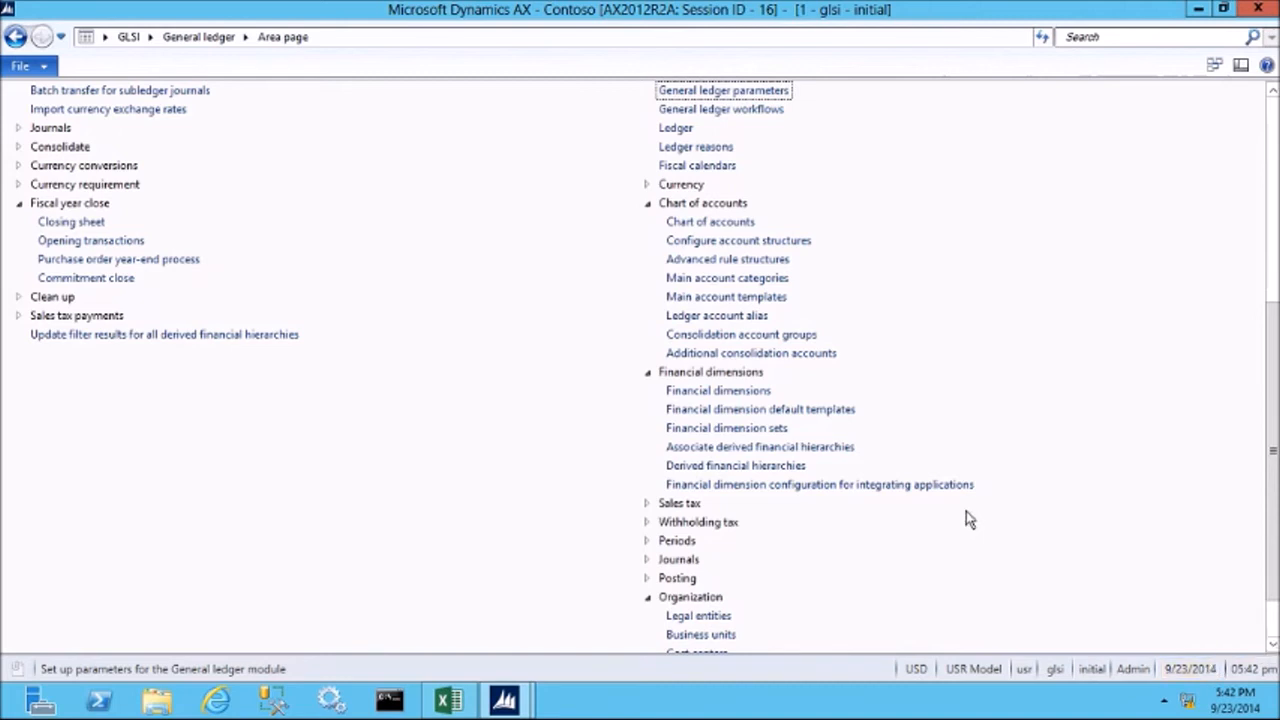
Open the financial dimension default templates and review the business unit and department behind each percentage line of the Advertising template.
click(800, 410)
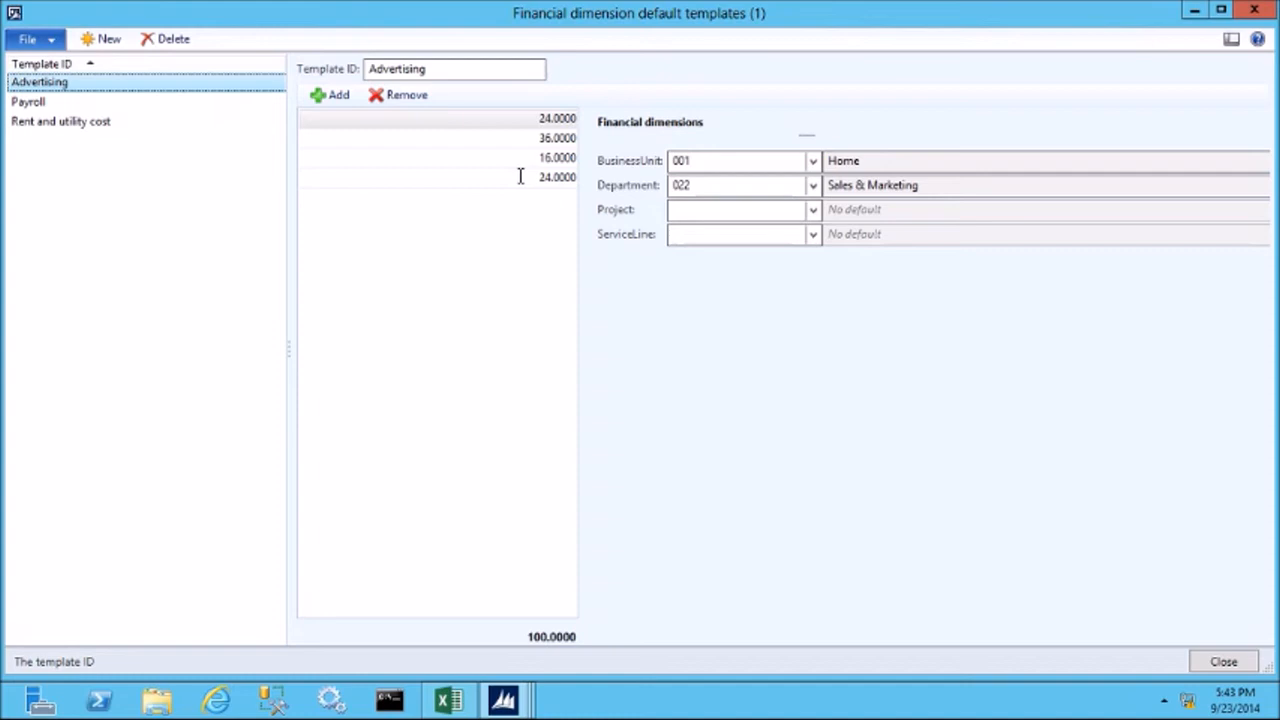
click(532, 119)
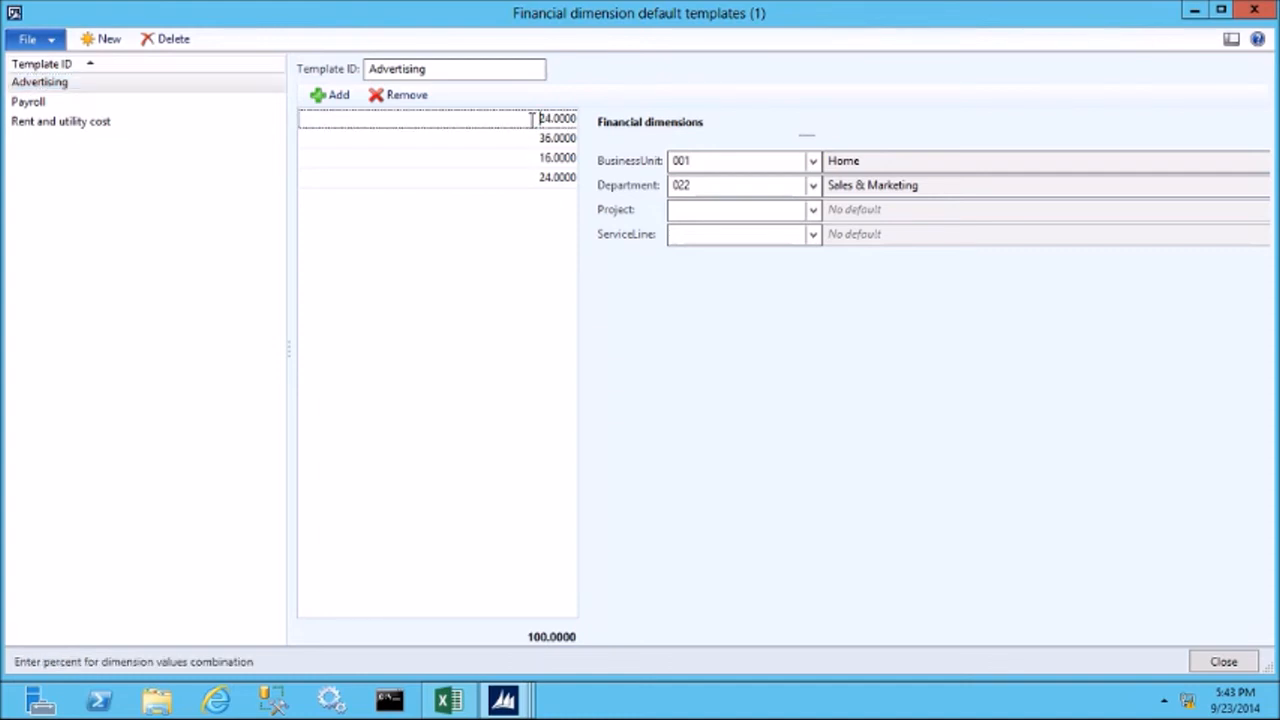
click(702, 185)
click(530, 146)
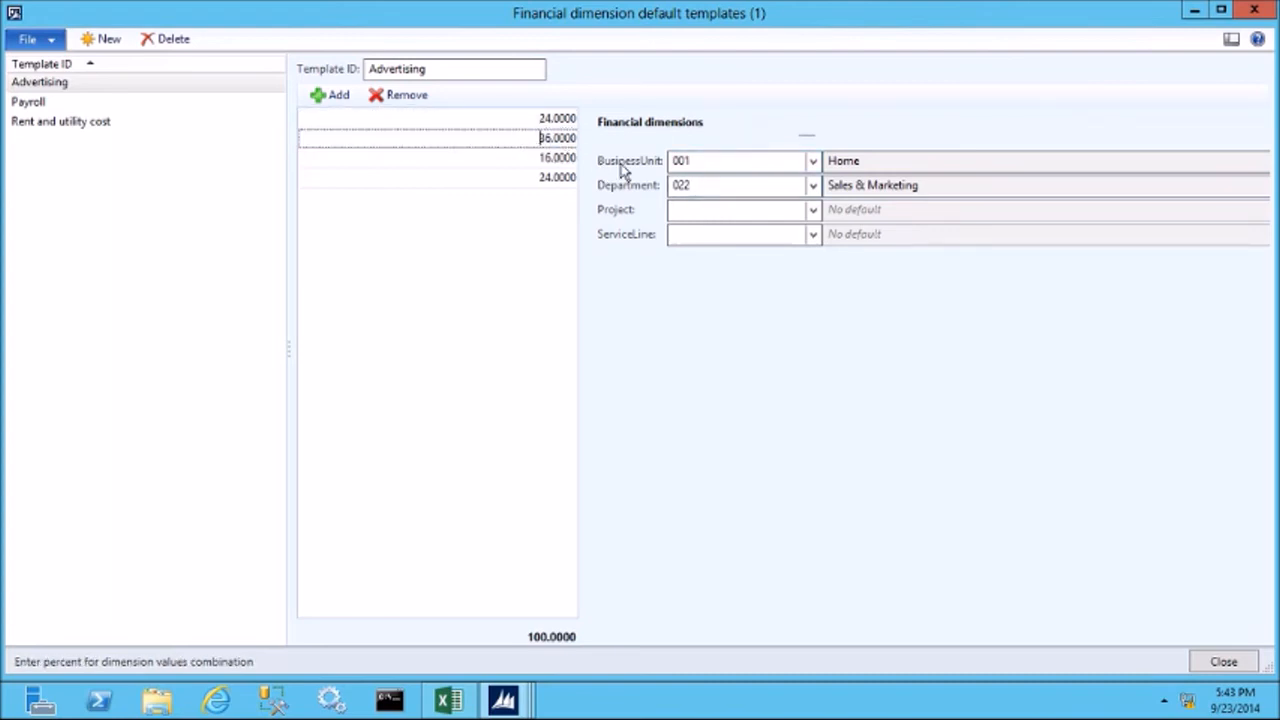
click(705, 165)
click(711, 185)
click(537, 160)
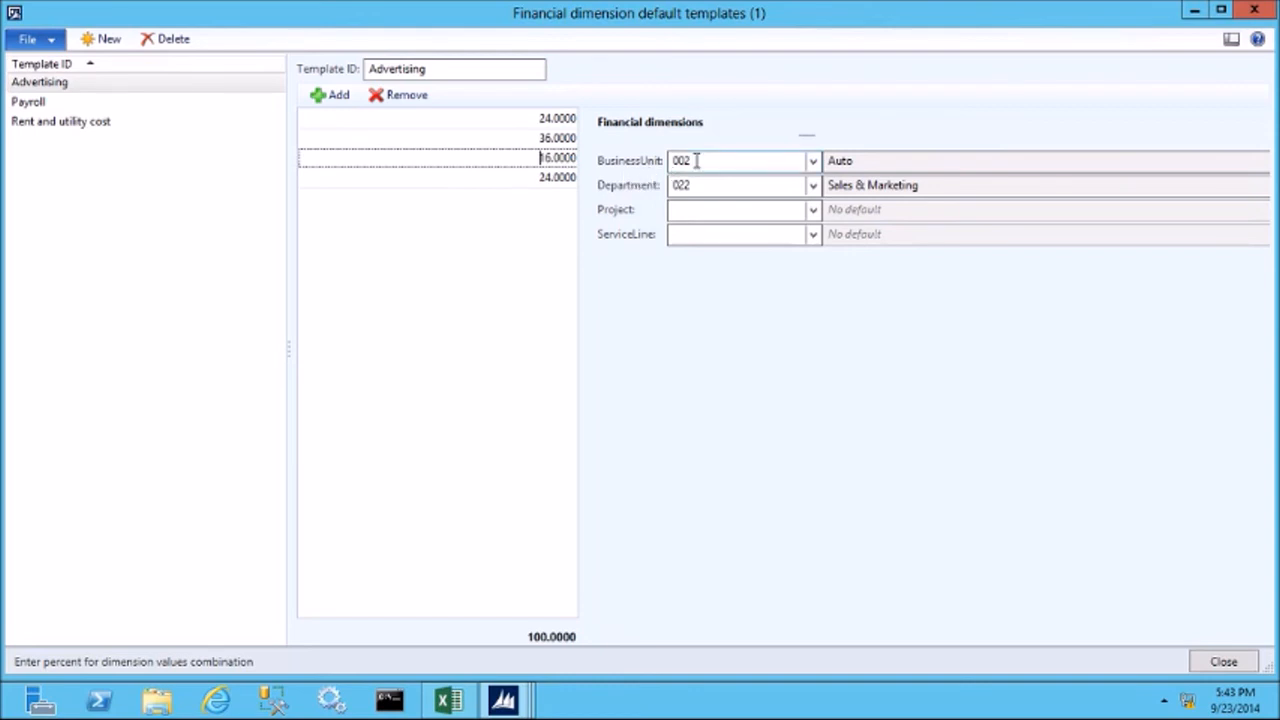
click(519, 180)
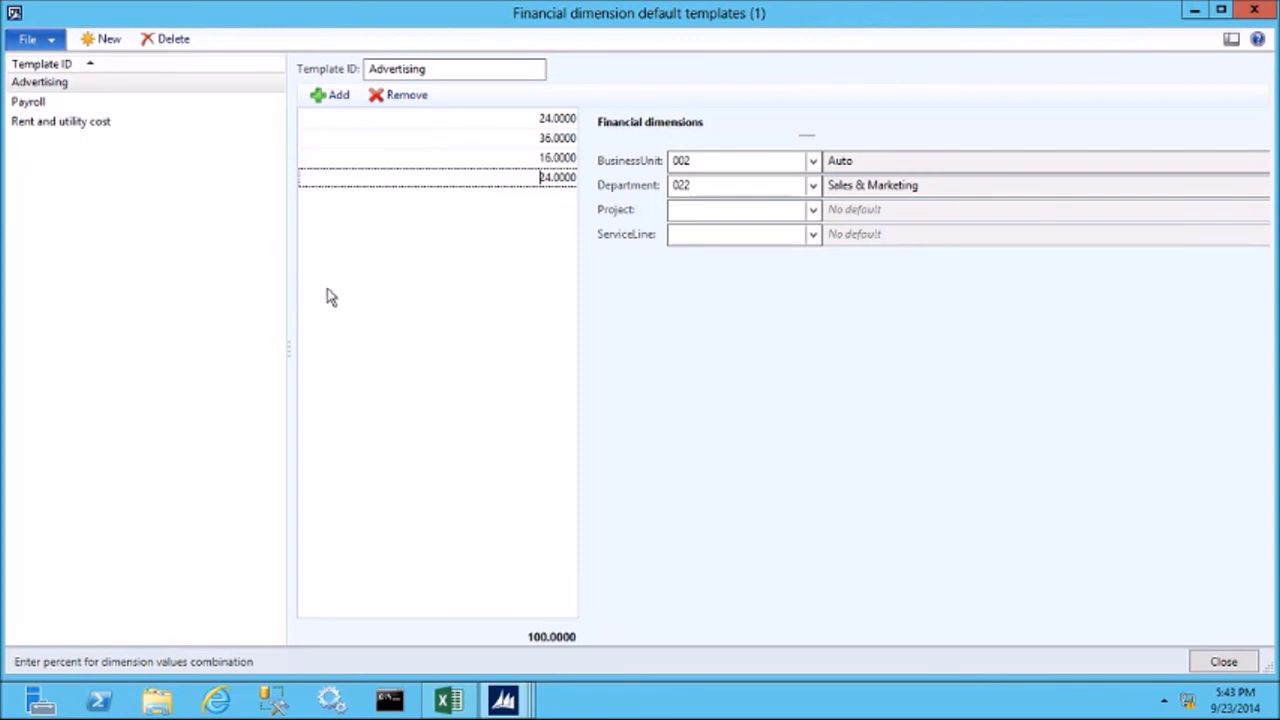
Review the percentage lines and total of the Rent and utility cost template, and close the default templates form.
click(75, 131)
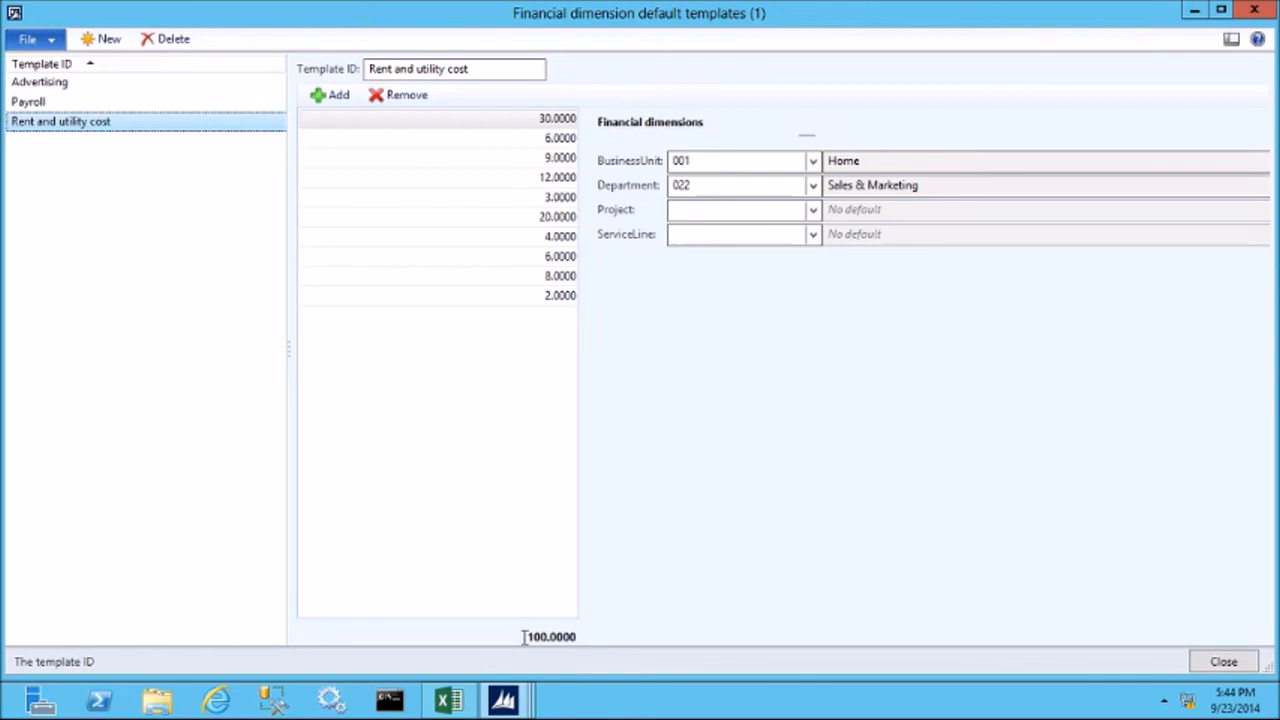
drag(523, 637, 576, 637)
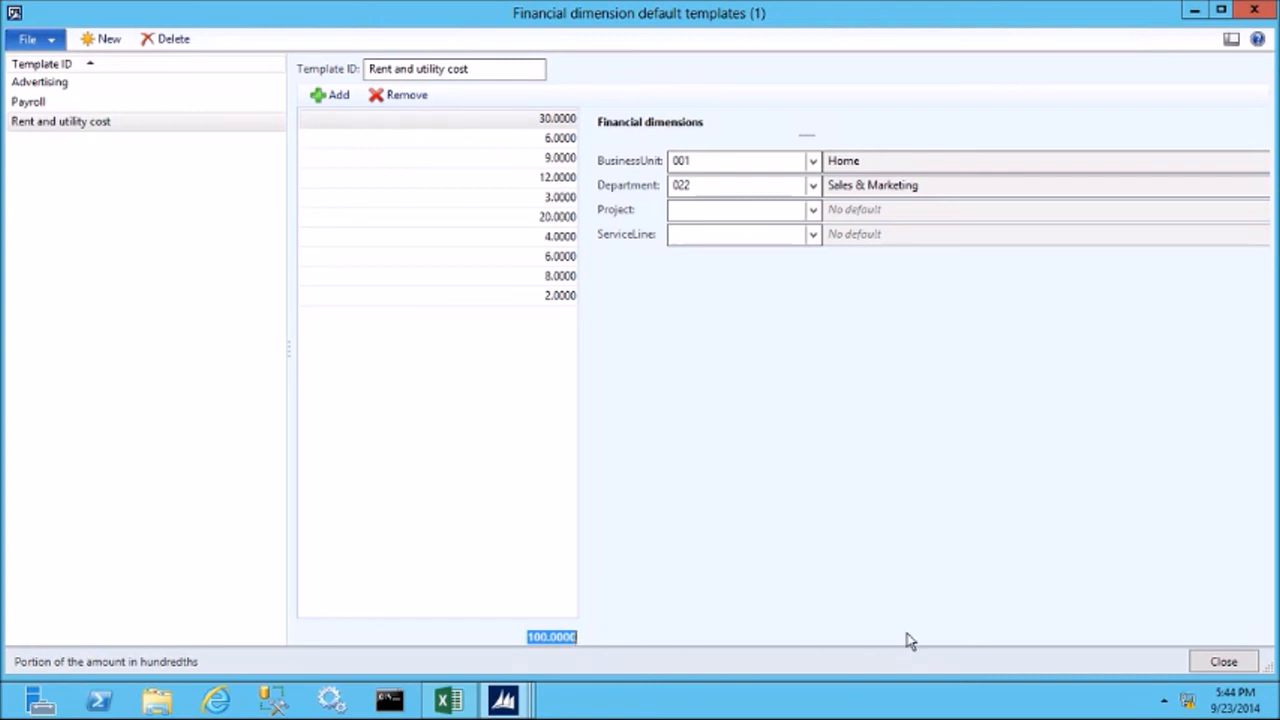
click(1236, 665)
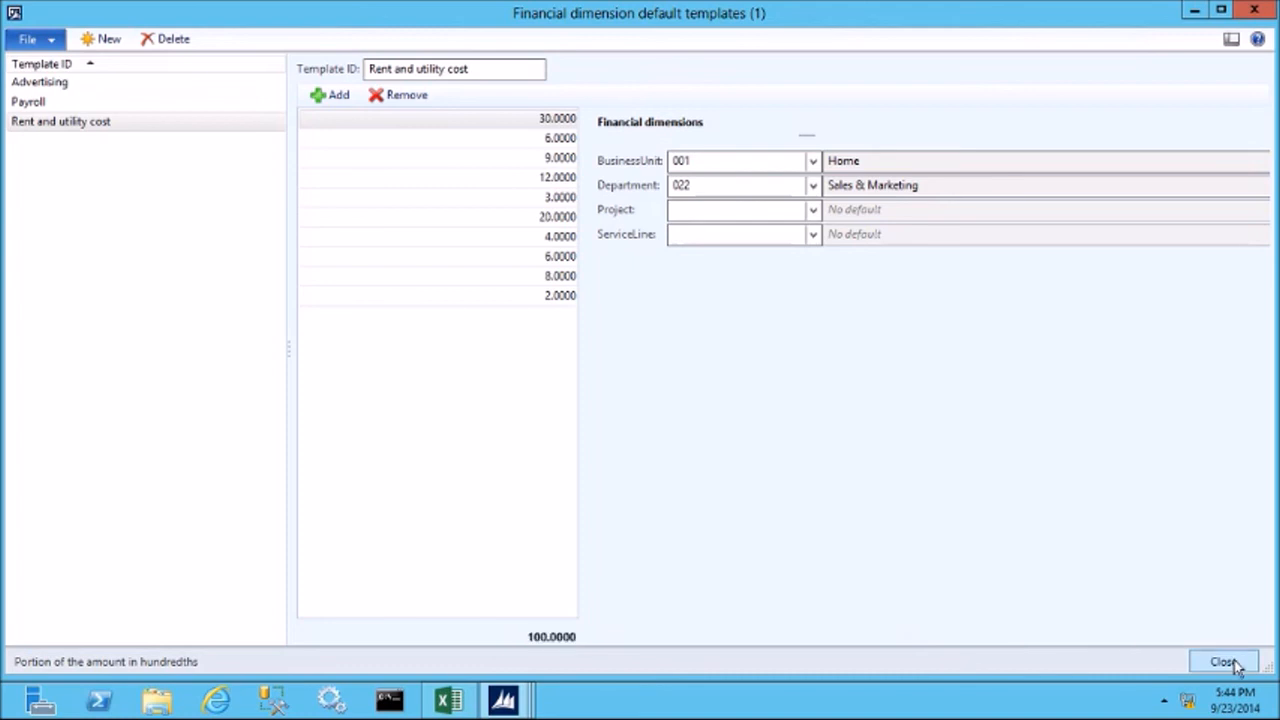